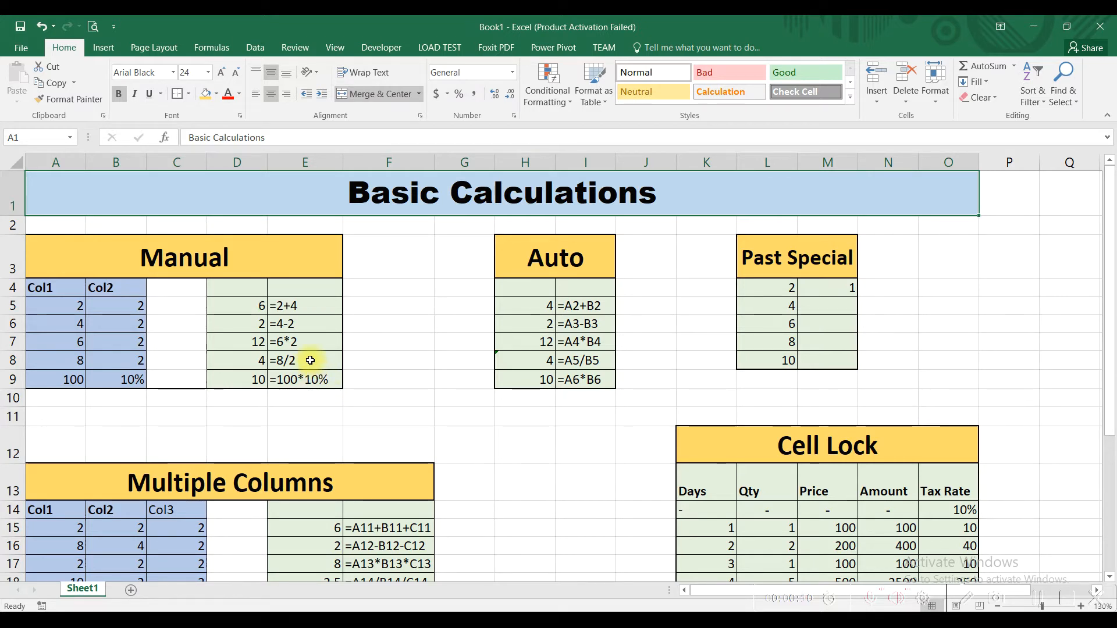
- Clear the existing results in cells D5:D9 of the Manual table
click(47, 224)
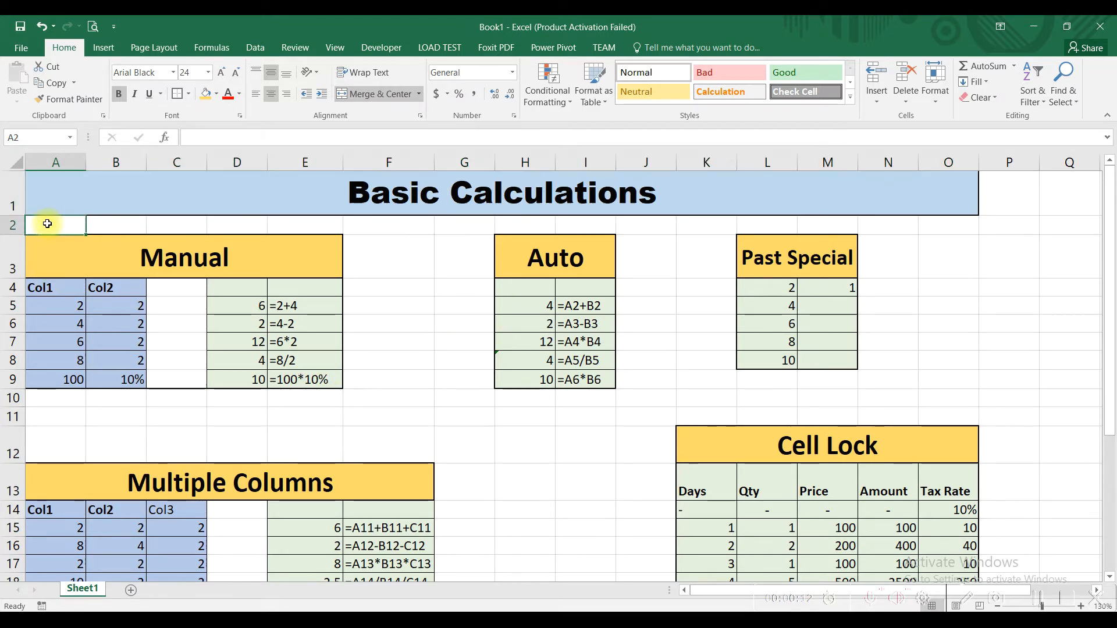
scroll(194, 364, up, 1)
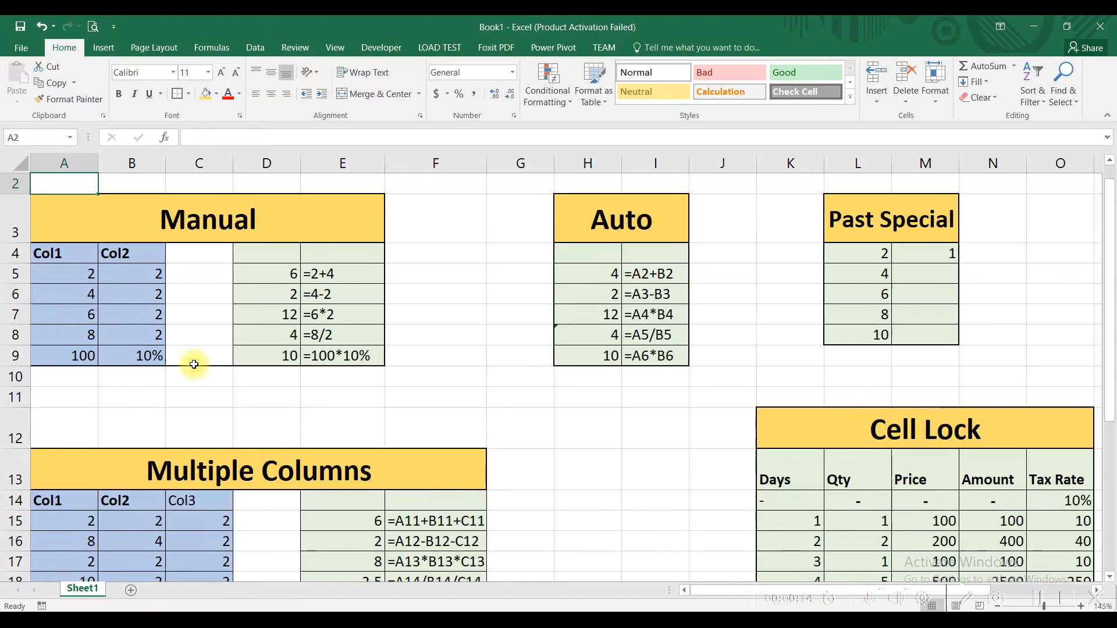
scroll(192, 364, up, 1)
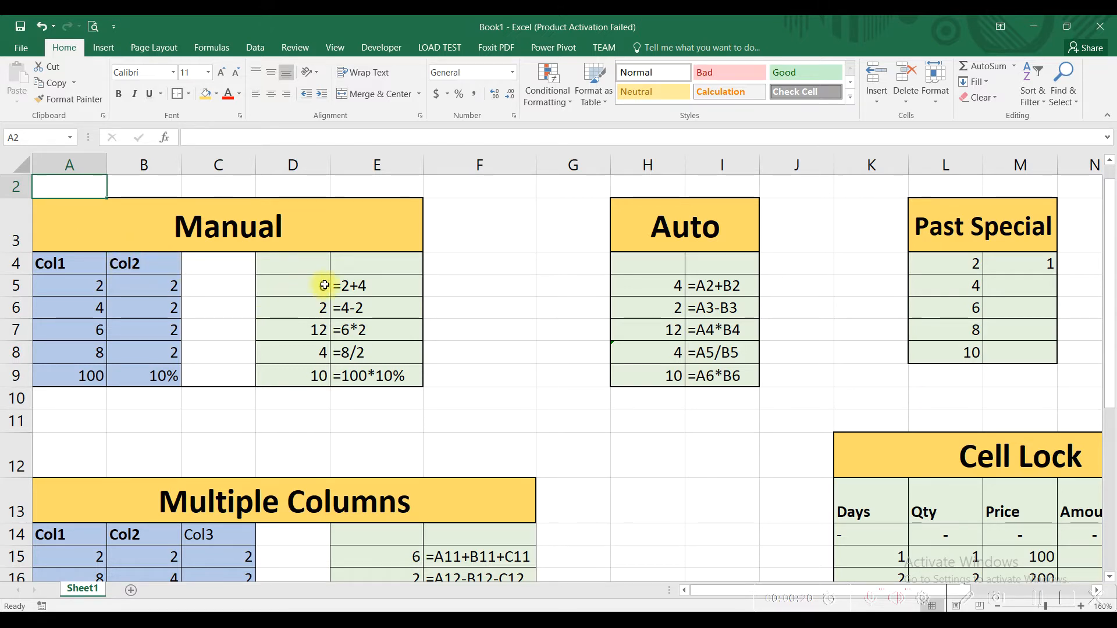
click(362, 287)
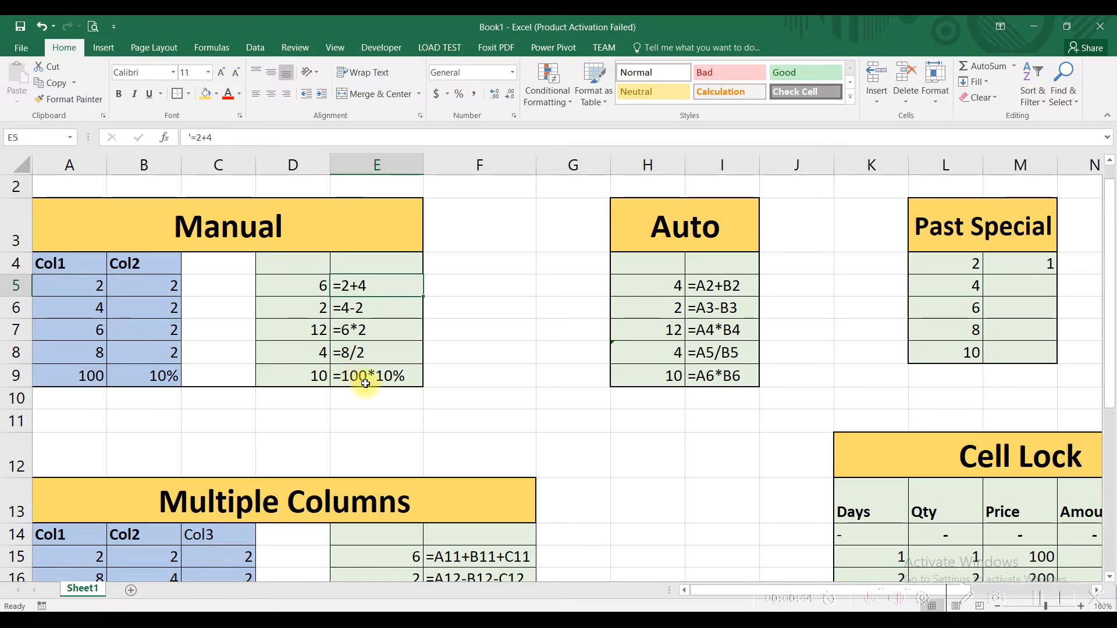
drag(396, 379, 384, 290)
drag(302, 282, 310, 366)
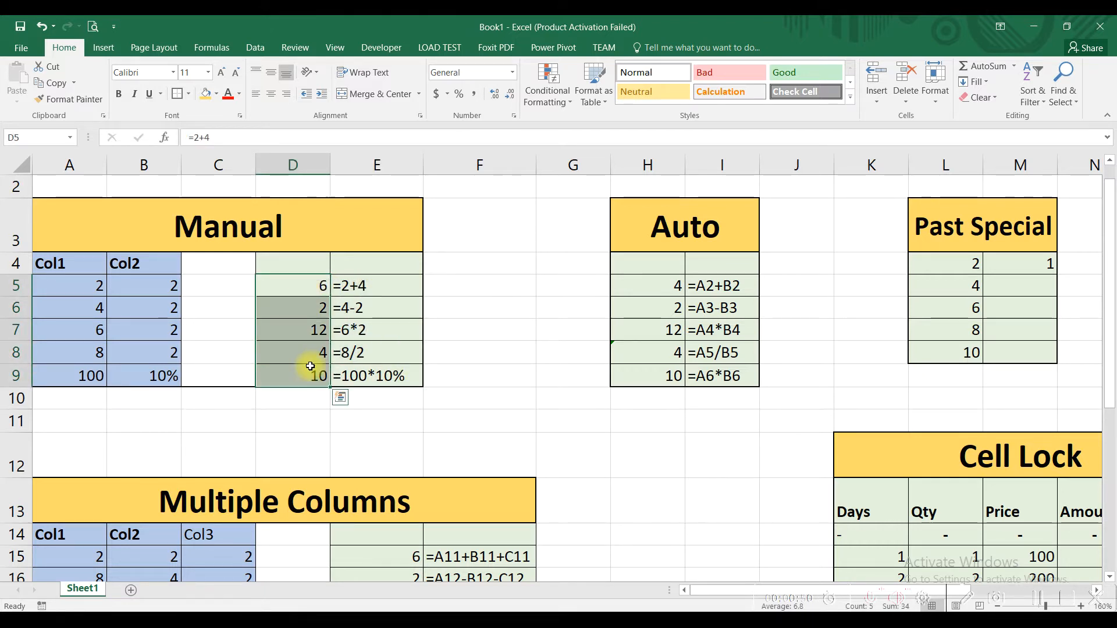
key(Delete)
- Enter the formula =2+2 in cell D5 and check it against the source values in A5:B5
click(312, 287)
text(=)
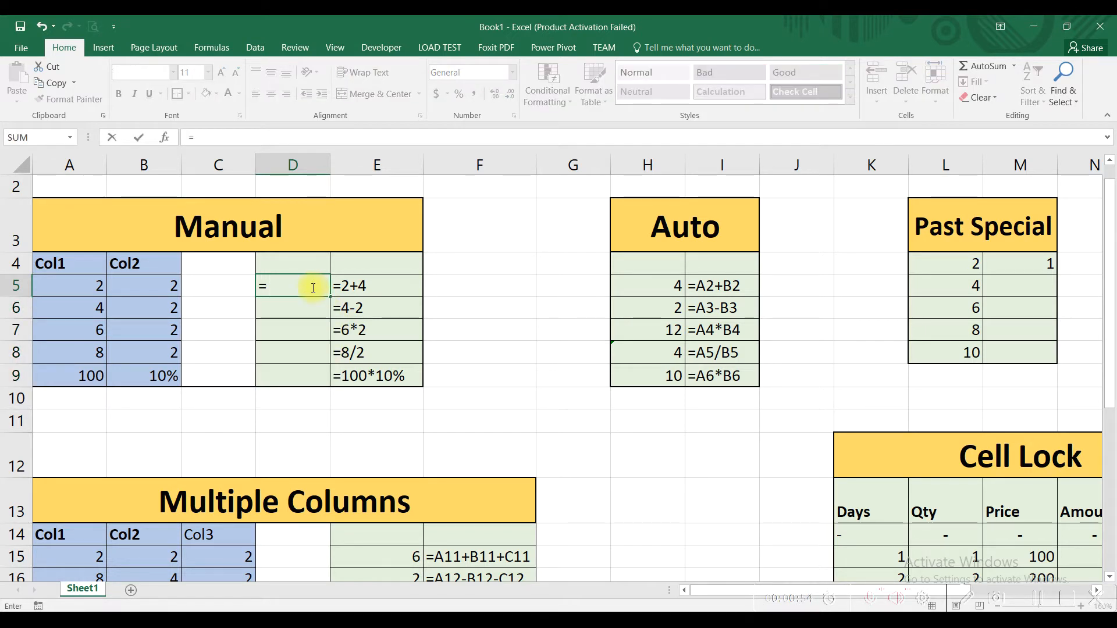
text(2+2)
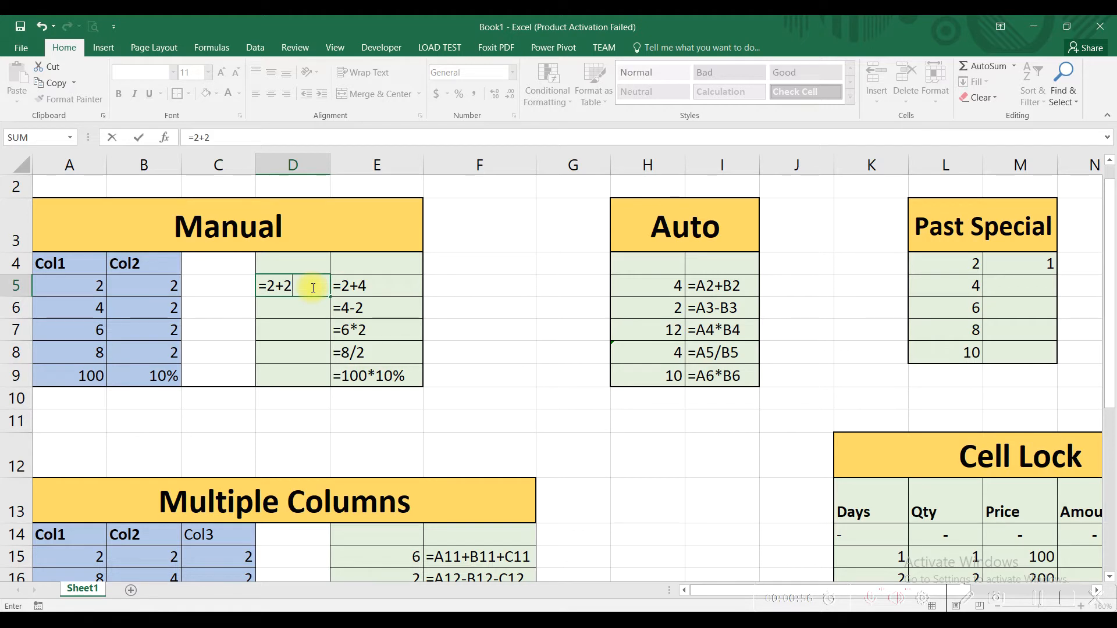
key(Return)
key(Up)
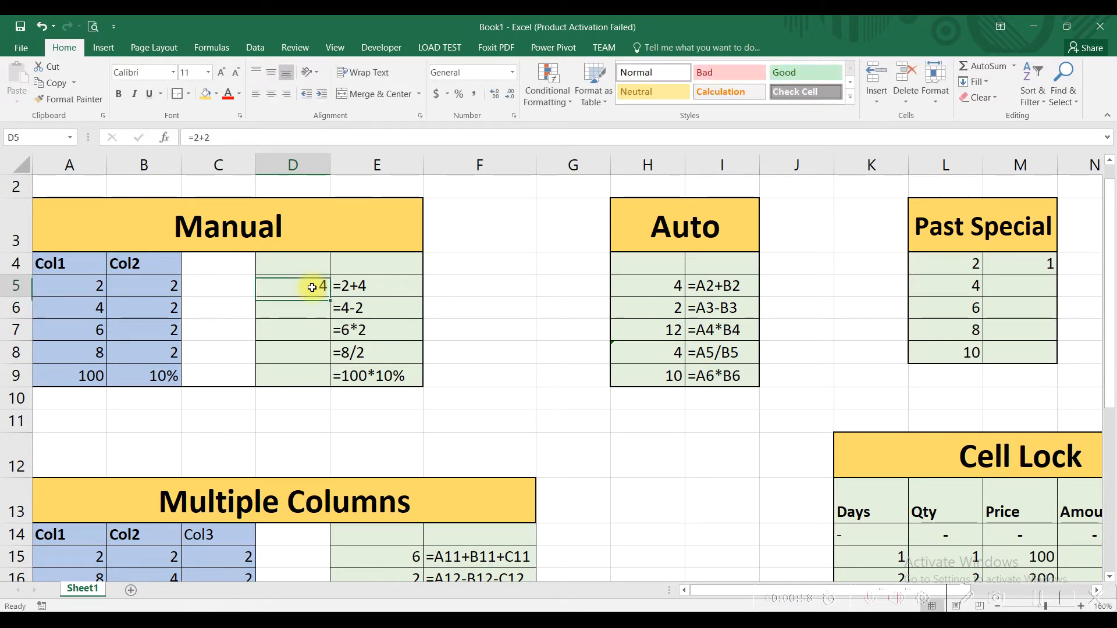
click(101, 291)
drag(82, 289, 165, 282)
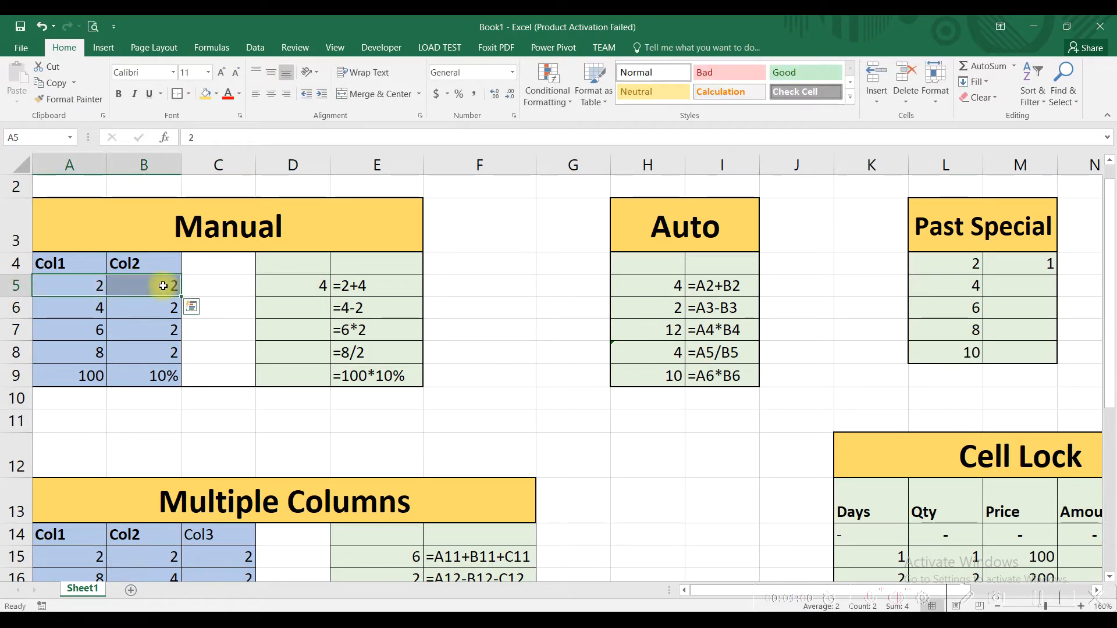
click(289, 284)
- Enter the subtraction formula =4-2 in cell D6 of the Manual table
click(295, 308)
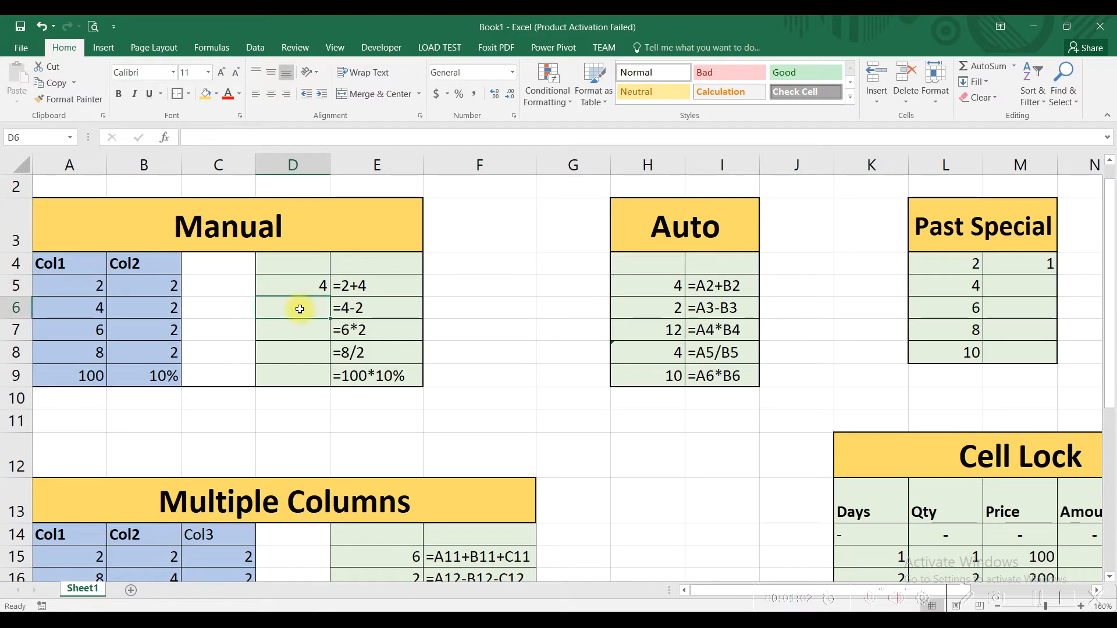
text(=4-2)
key(Return)
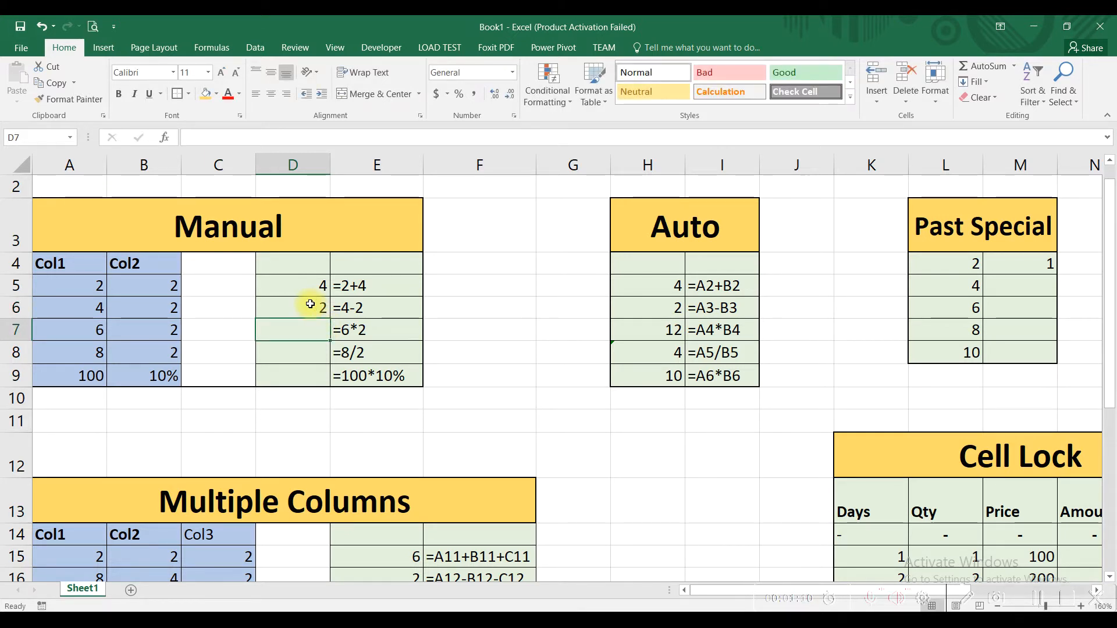
- Enter the multiplication formula =6*2 in cell D7 and the division formula =8/2 in cell D8
text(=6*2)
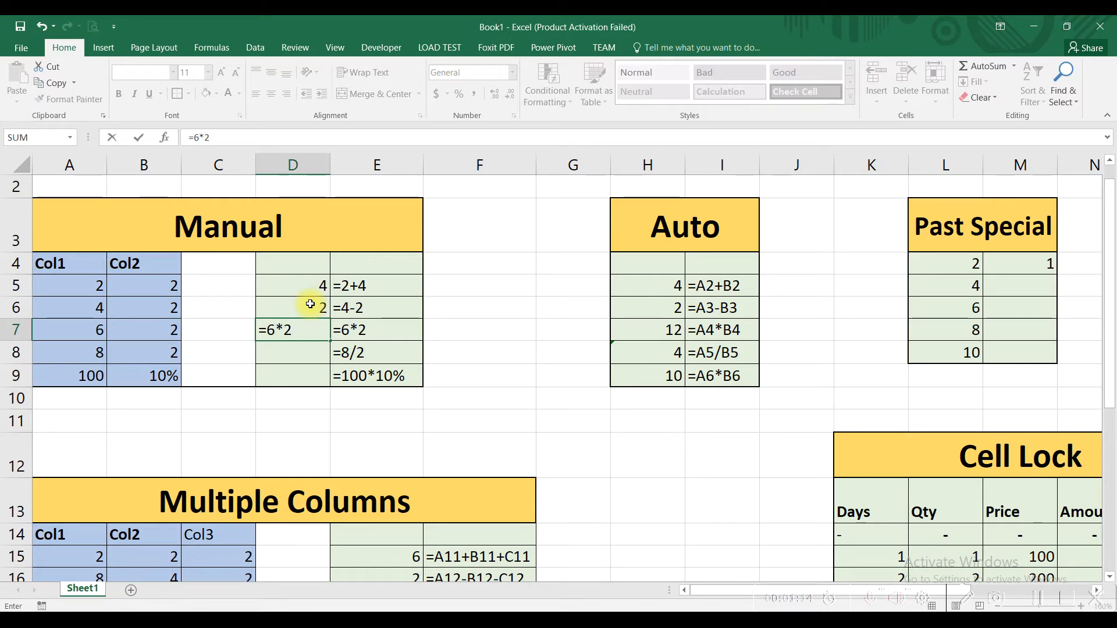
key(Return)
text(=)
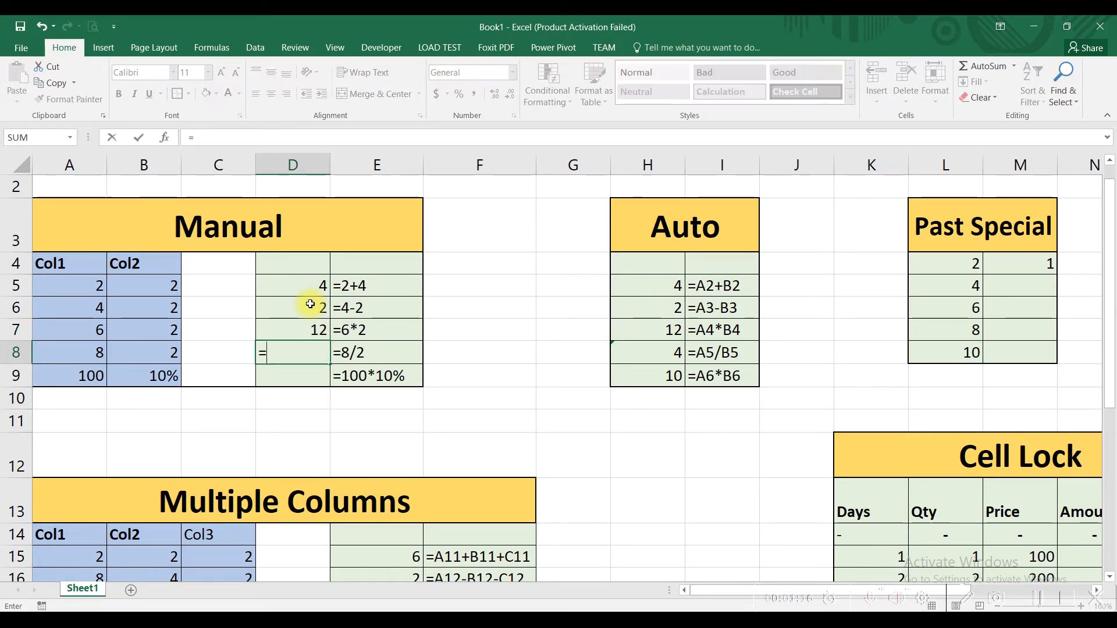
text(8)
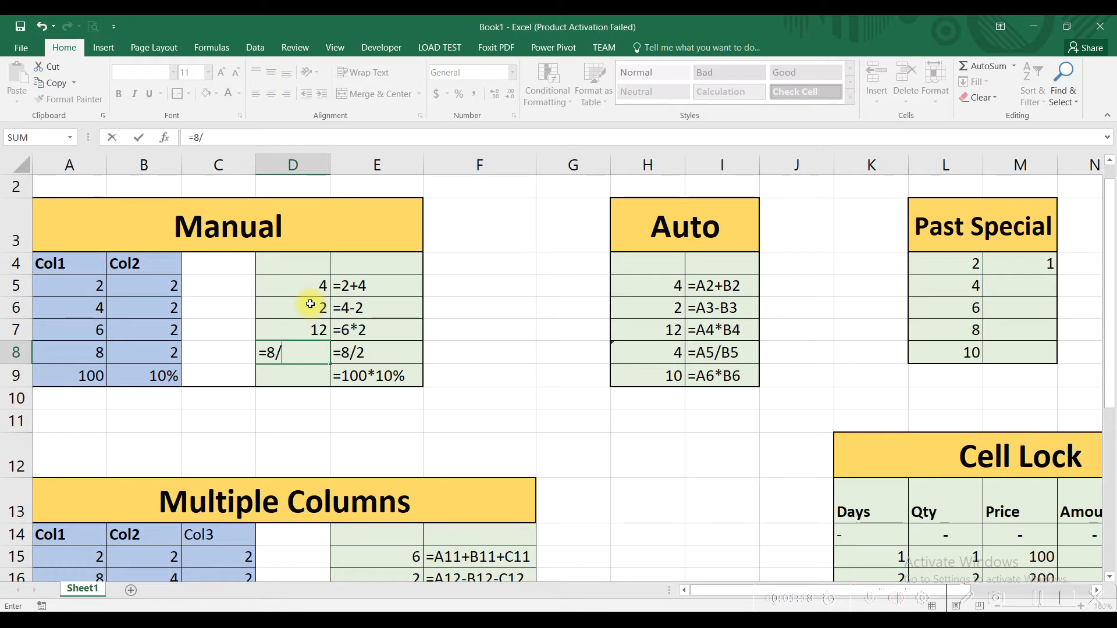
text(/2)
key(Return)
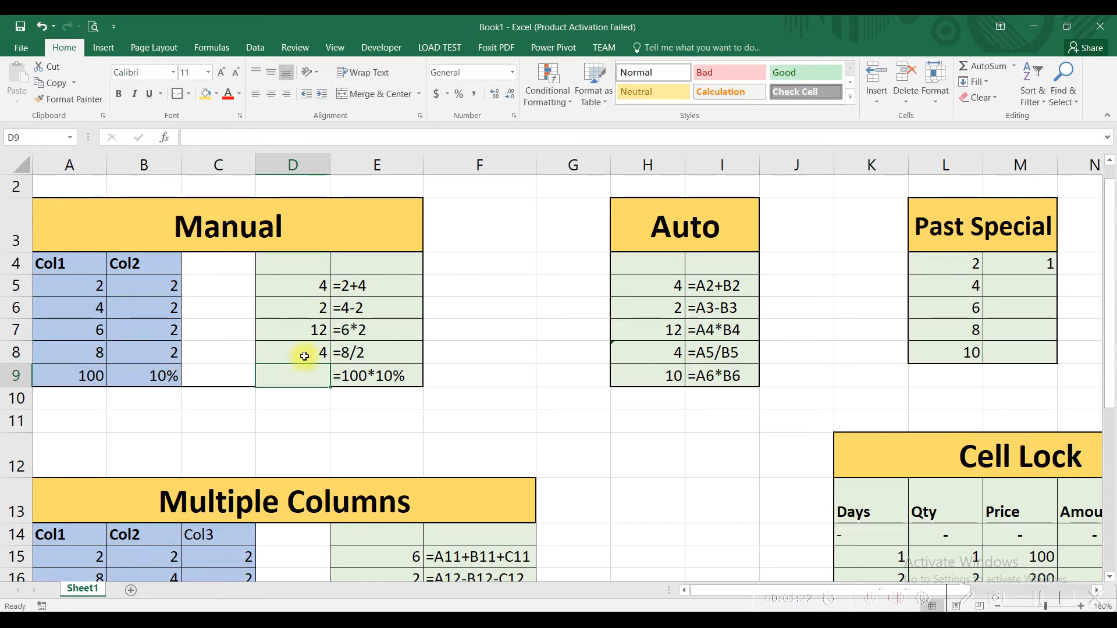
- Enter the percentage formula =100*10% in cell D9 of the Manual table
text(=)
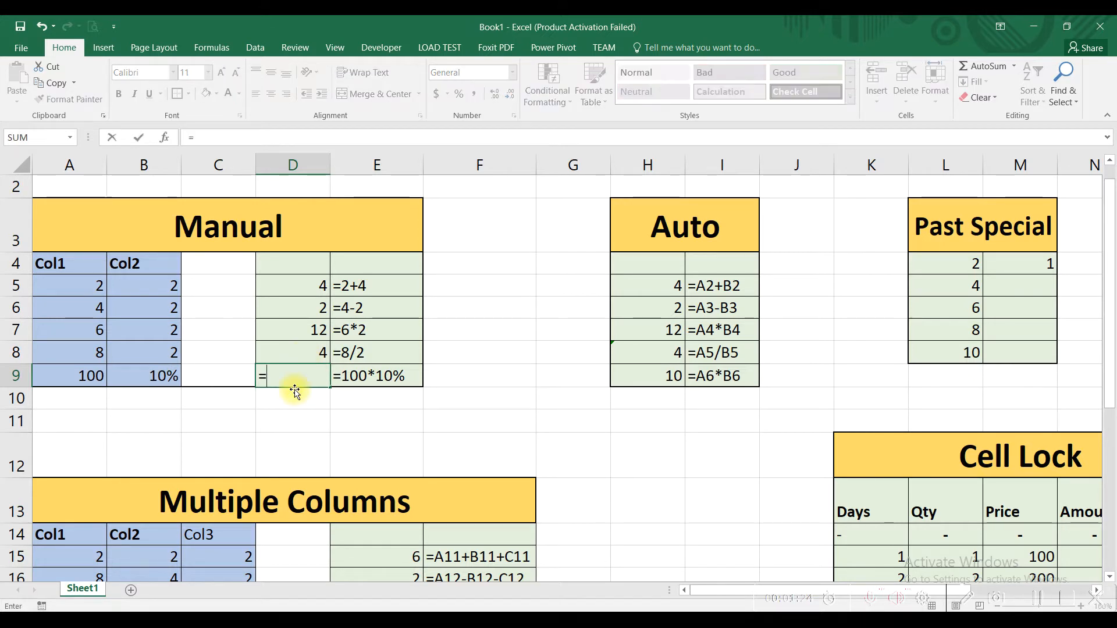
text(100)
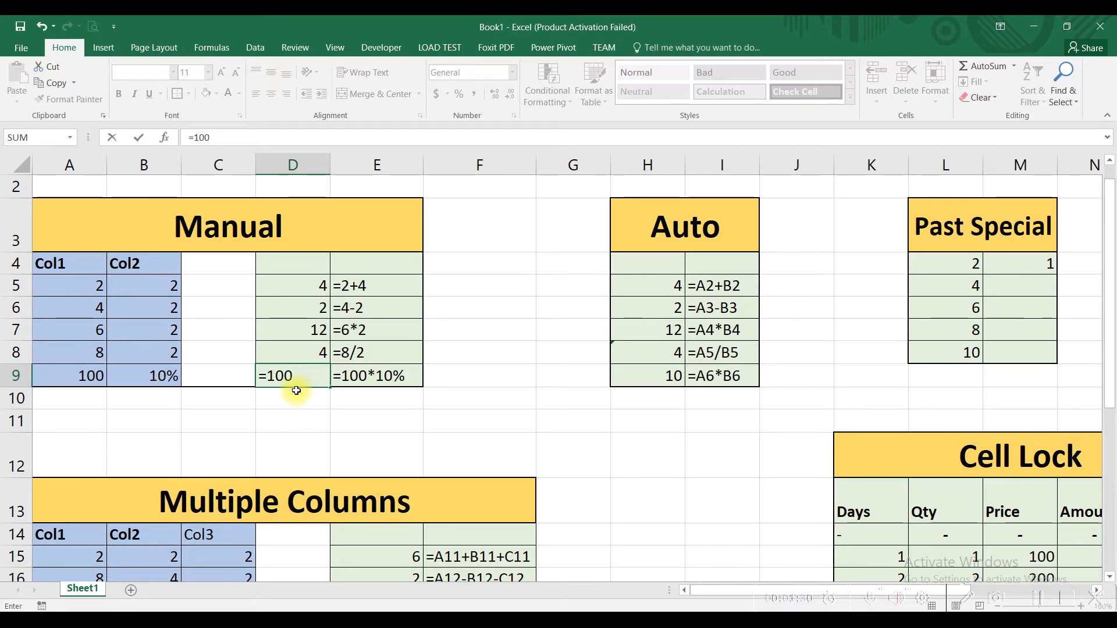
text(*10)
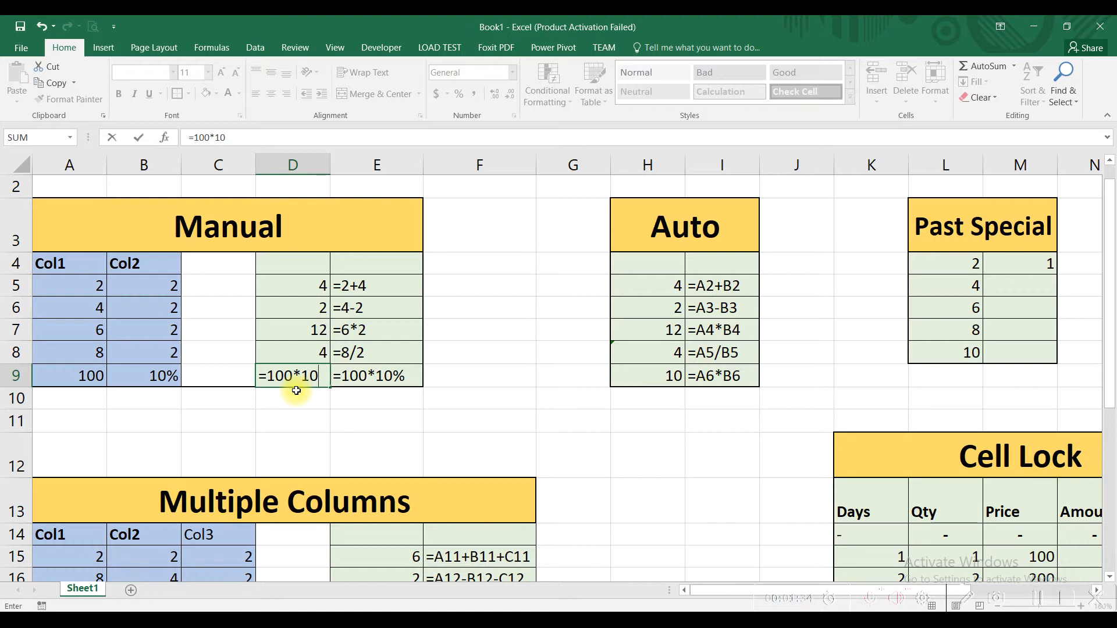
text(%)
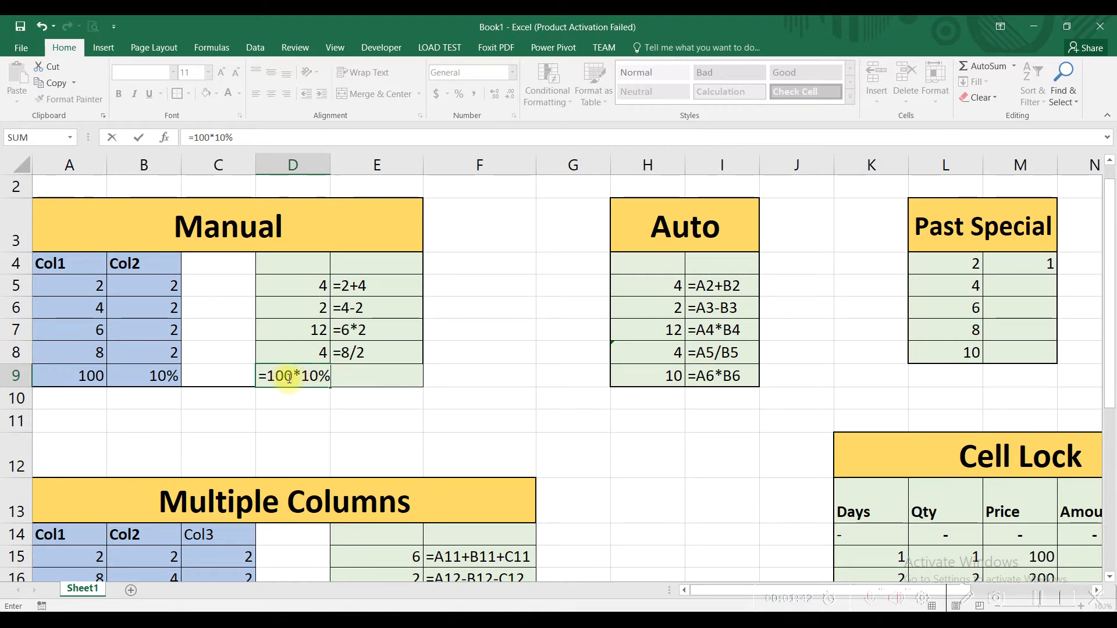
key(Return)
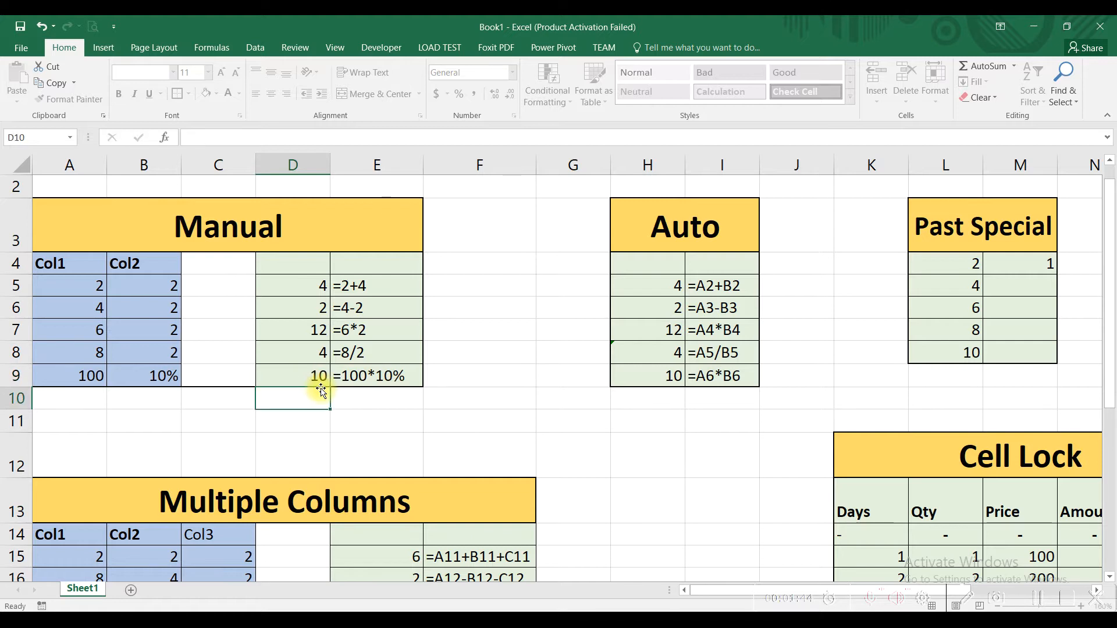
click(300, 379)
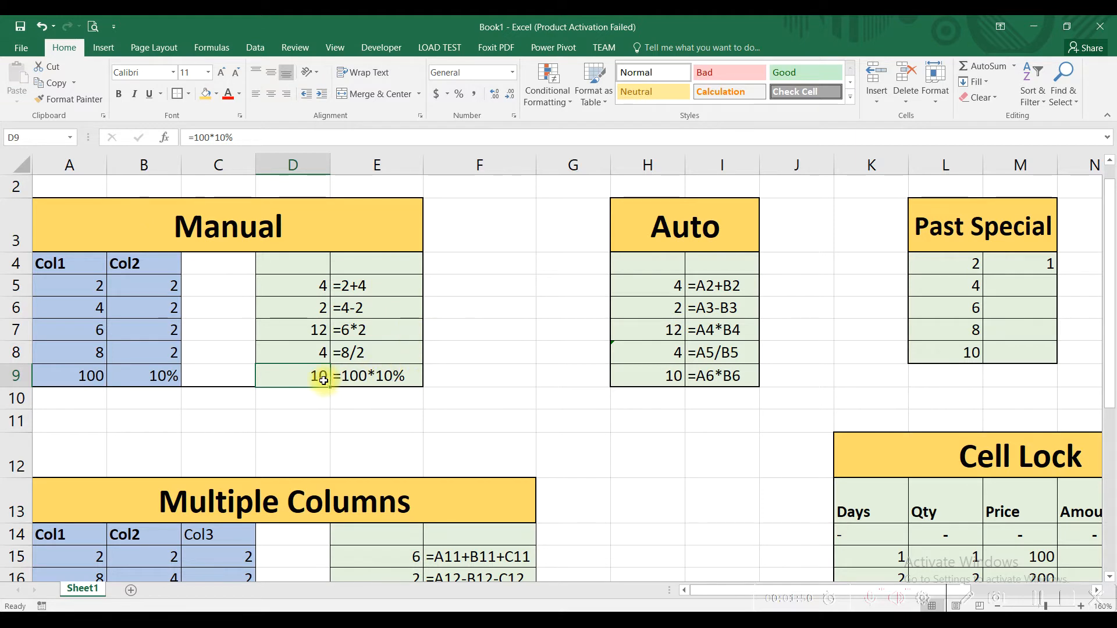
- Change the first Col1 value in cell A5 to 4
click(93, 290)
text(4)
key(Return)
- Compare the typed-number formula in D5 with the cell-reference formula in H5, its label in I5 and the Col1 cells
click(316, 286)
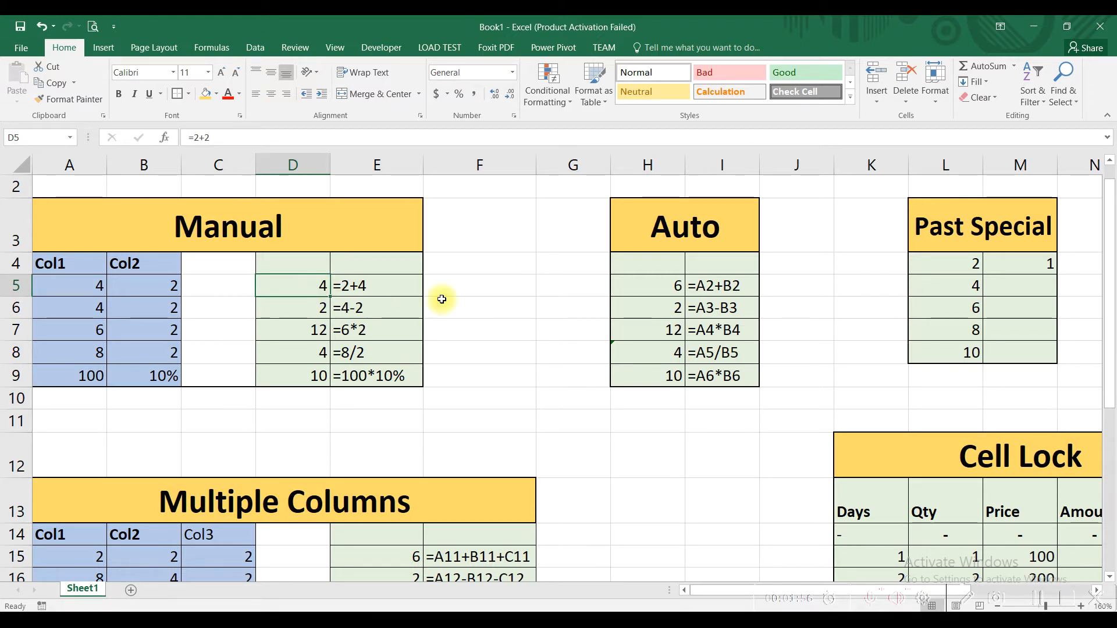
click(645, 282)
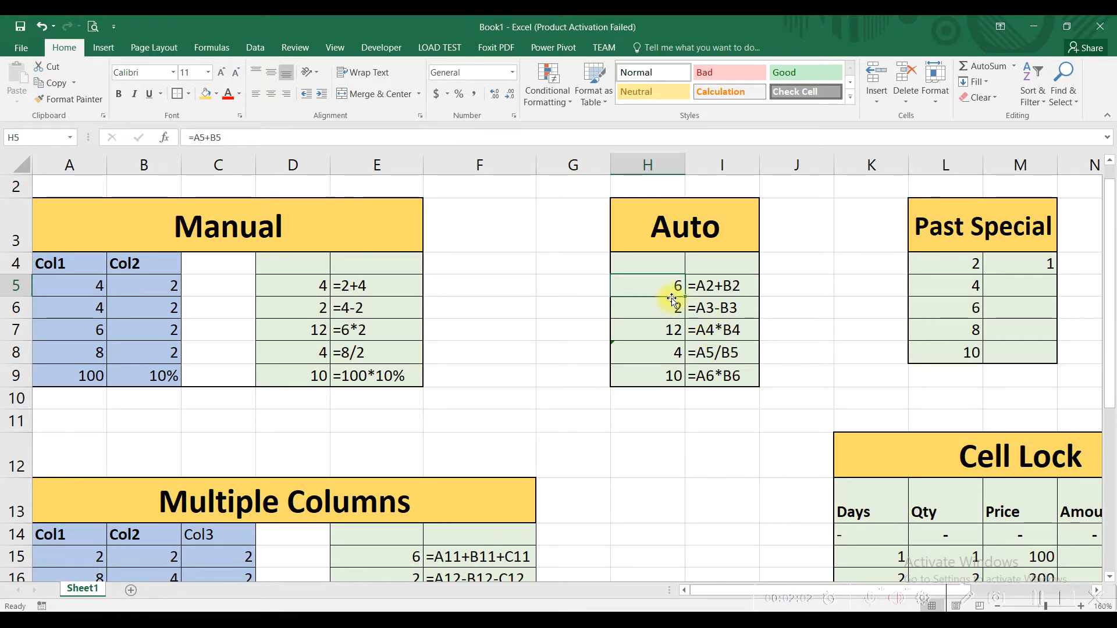
click(705, 291)
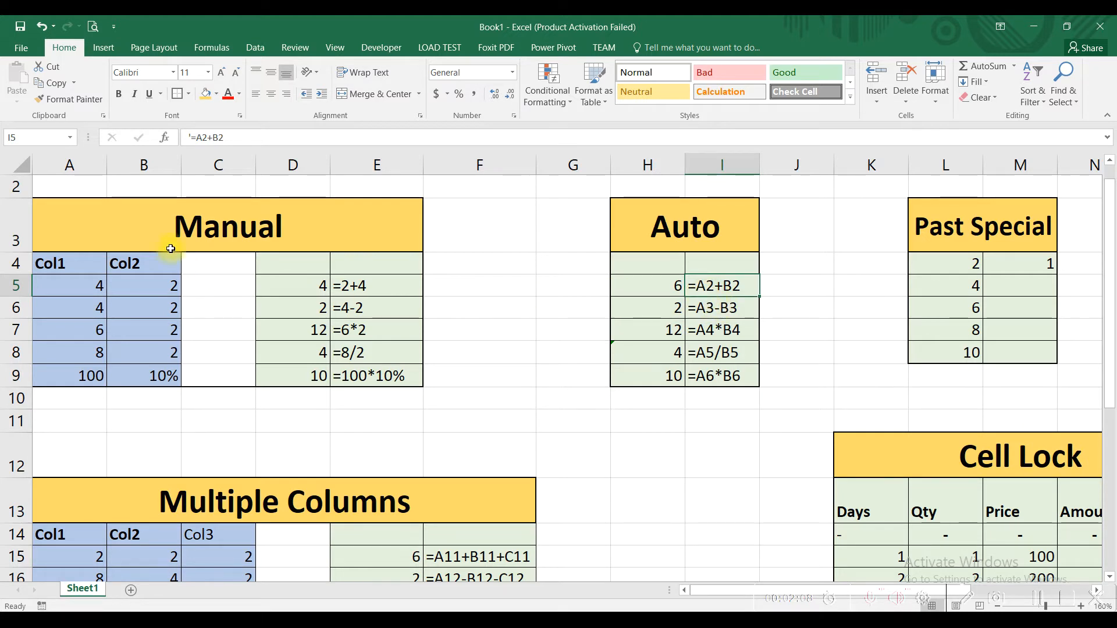
click(47, 164)
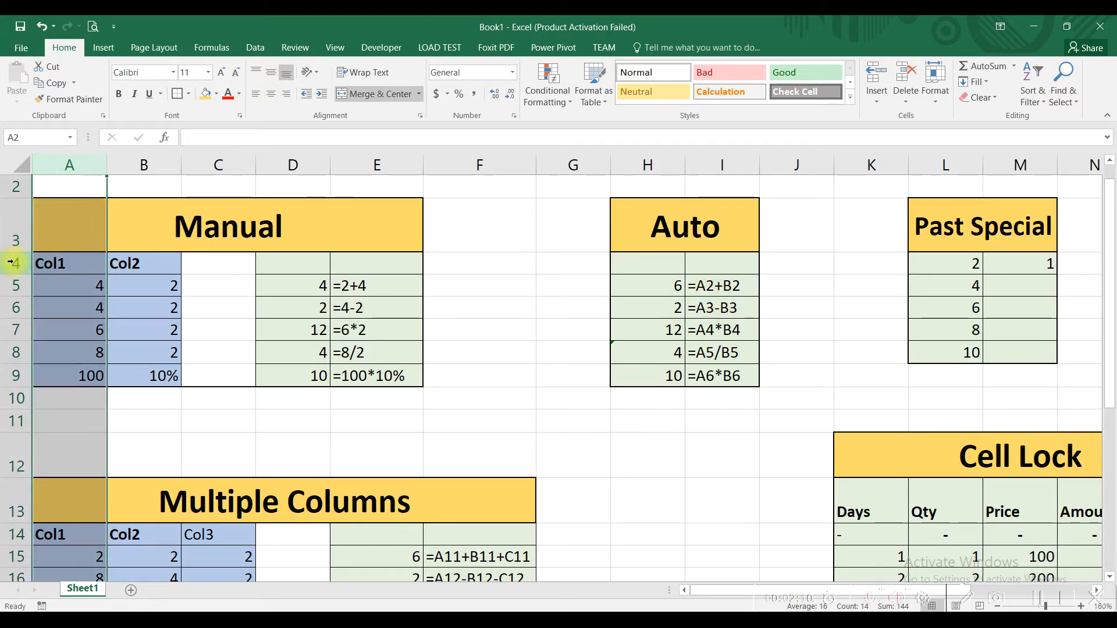
click(39, 186)
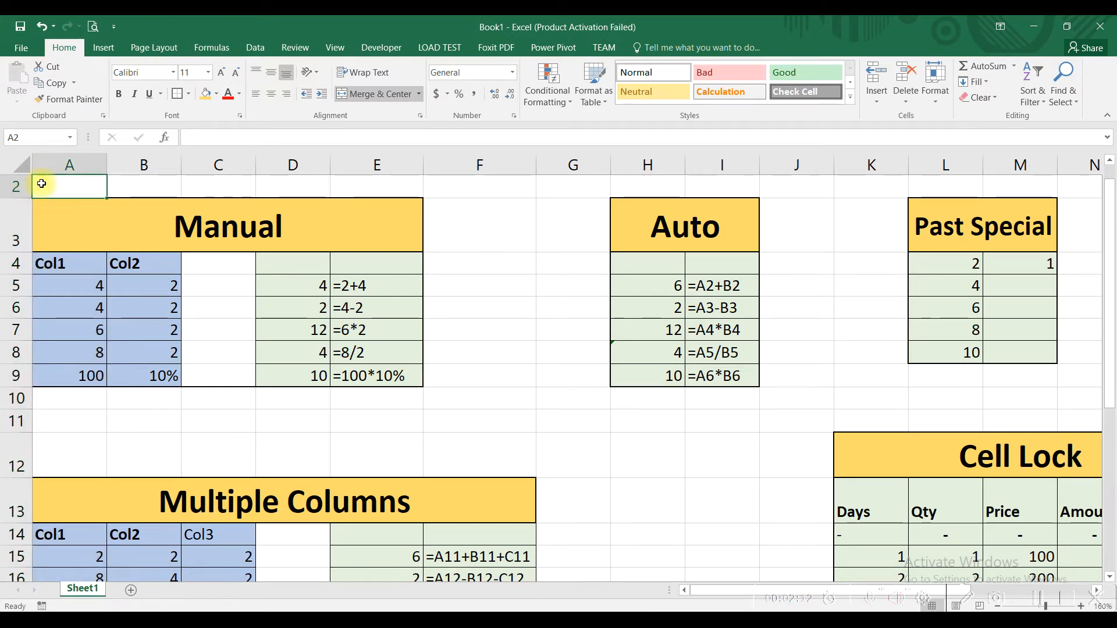
click(56, 284)
click(701, 287)
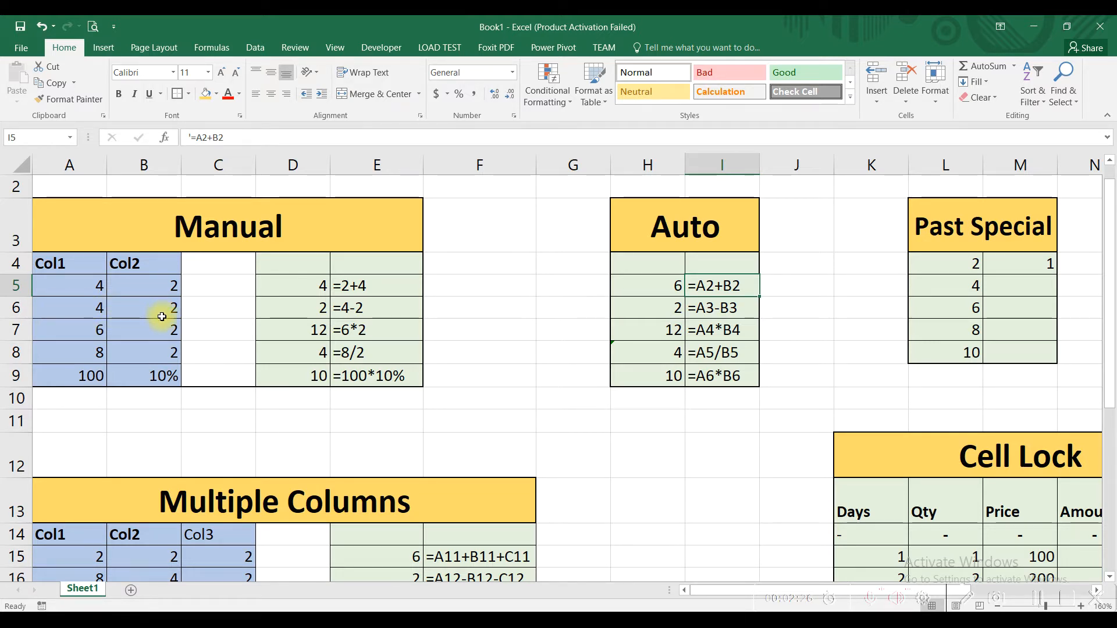
click(653, 291)
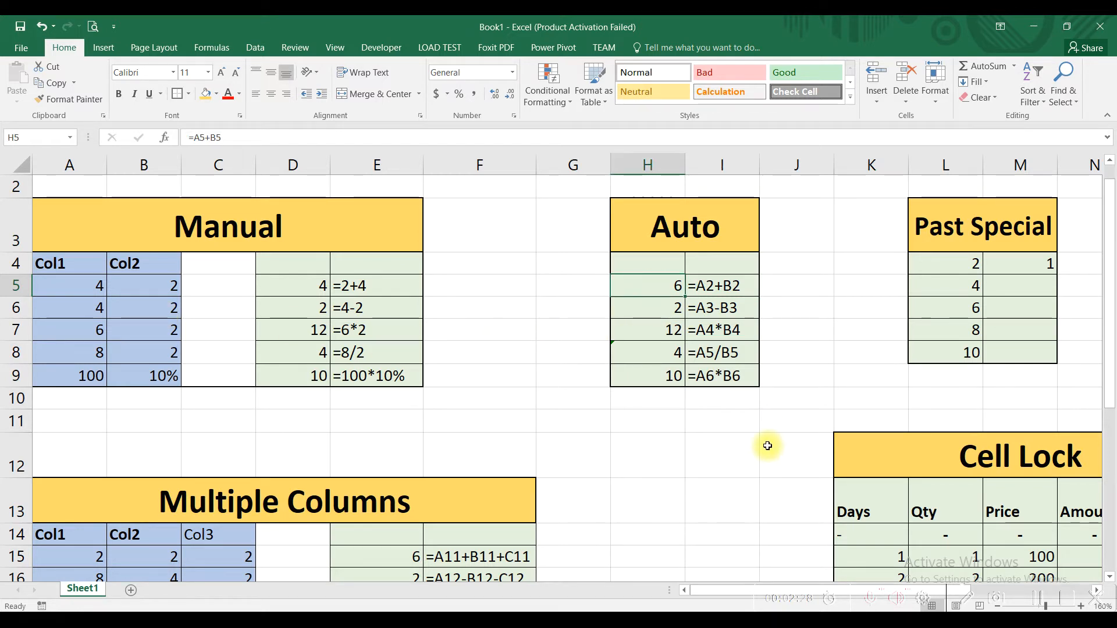
- Clear the Auto results in H5:H9 and enter the cell-reference formula =A5+B5 in H5
drag(653, 284, 657, 378)
key(Delete)
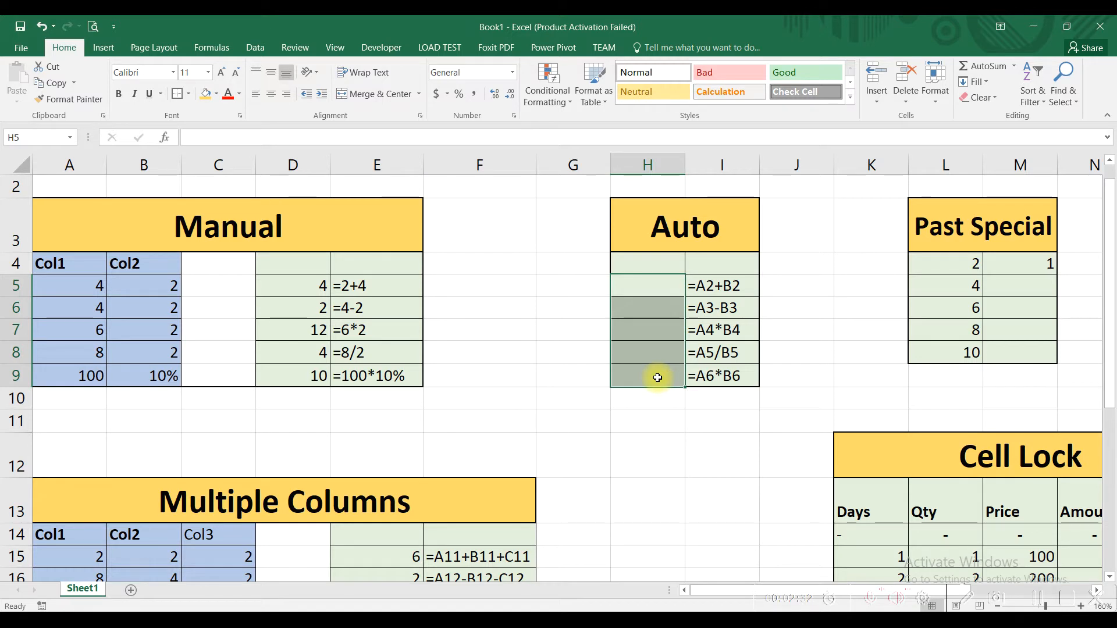
click(653, 291)
text(=)
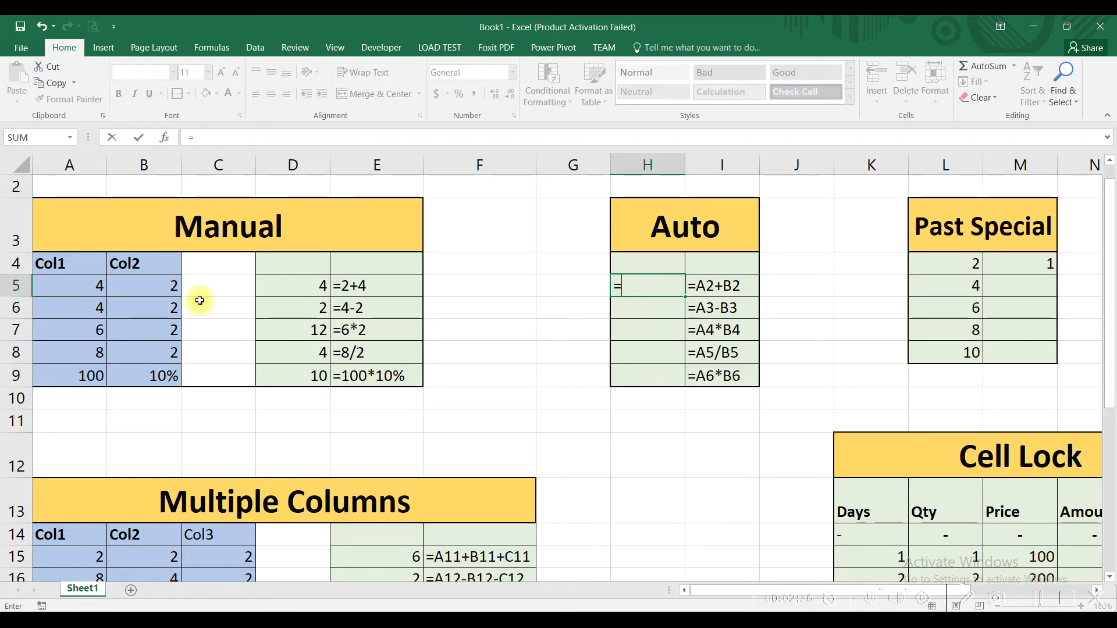
click(91, 286)
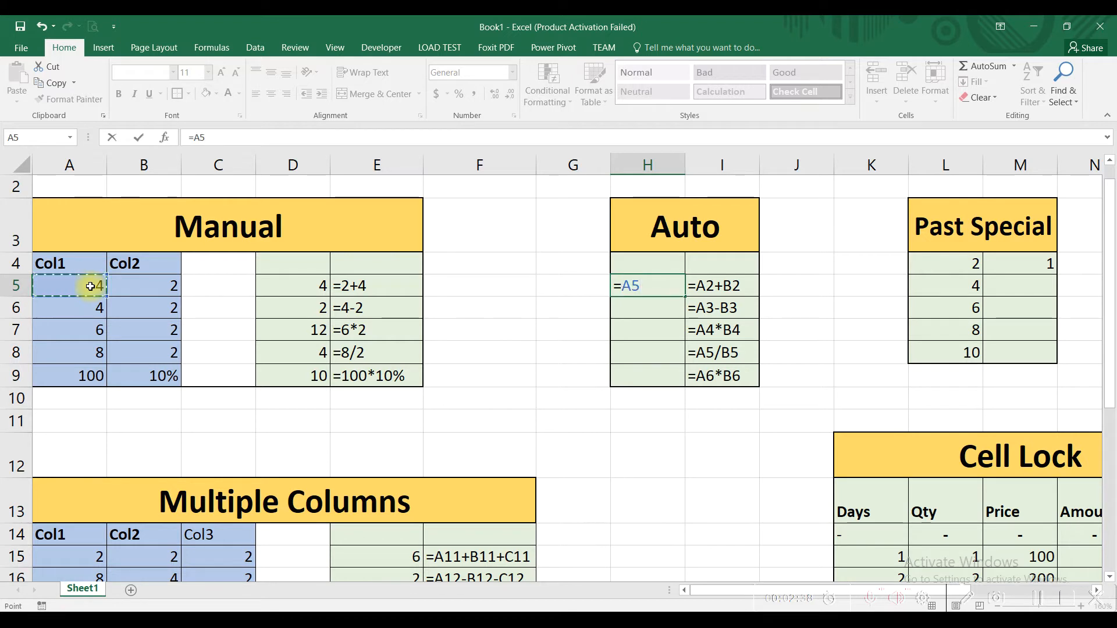
text(+)
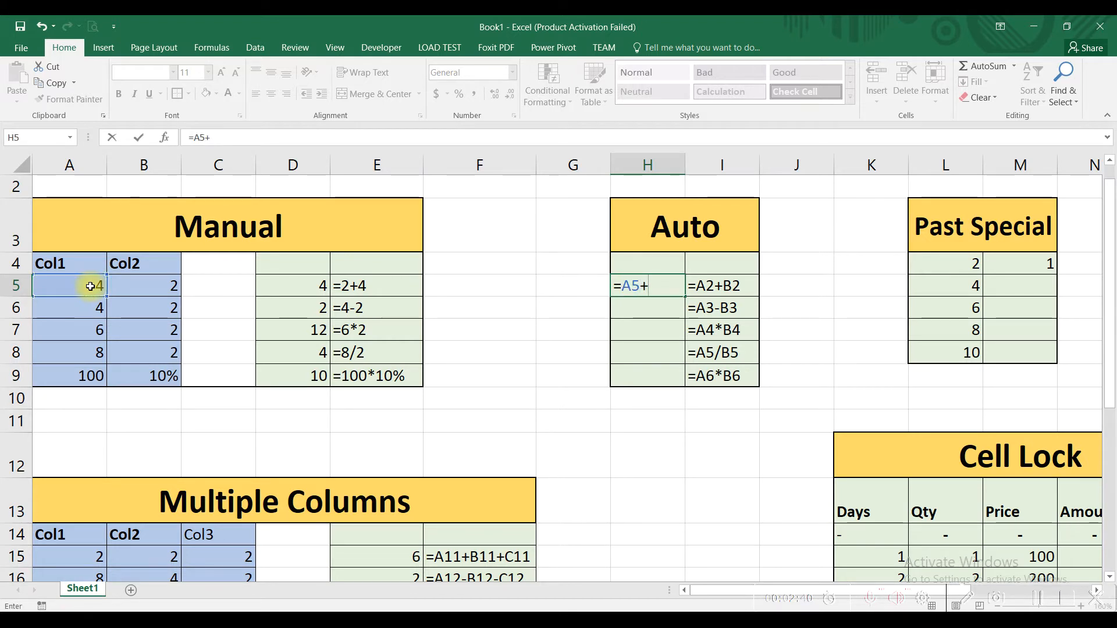
click(142, 283)
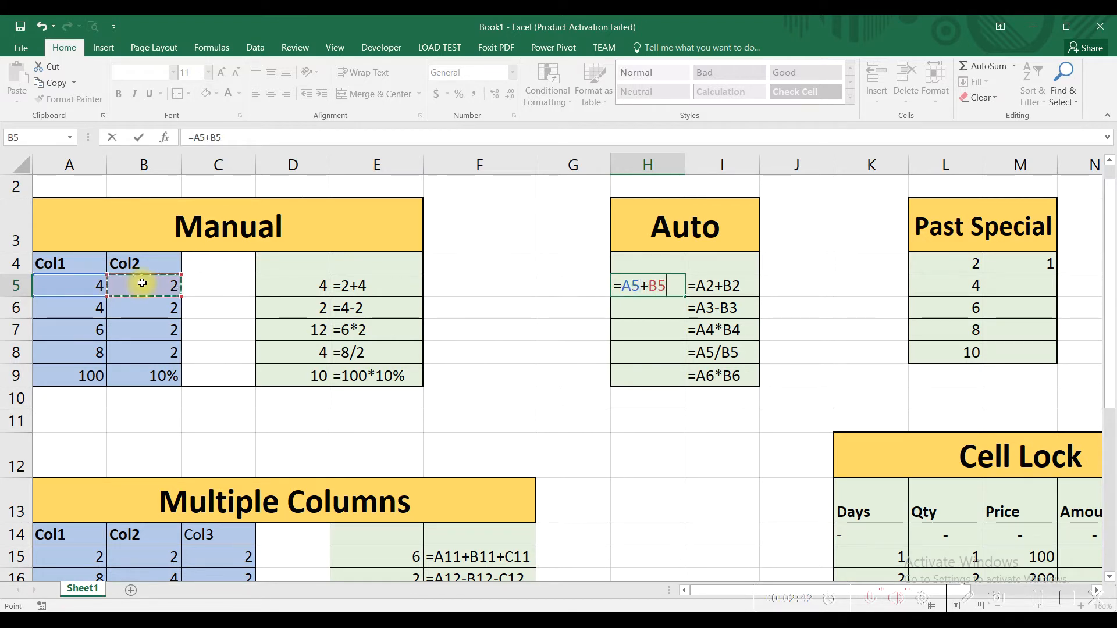
key(Return)
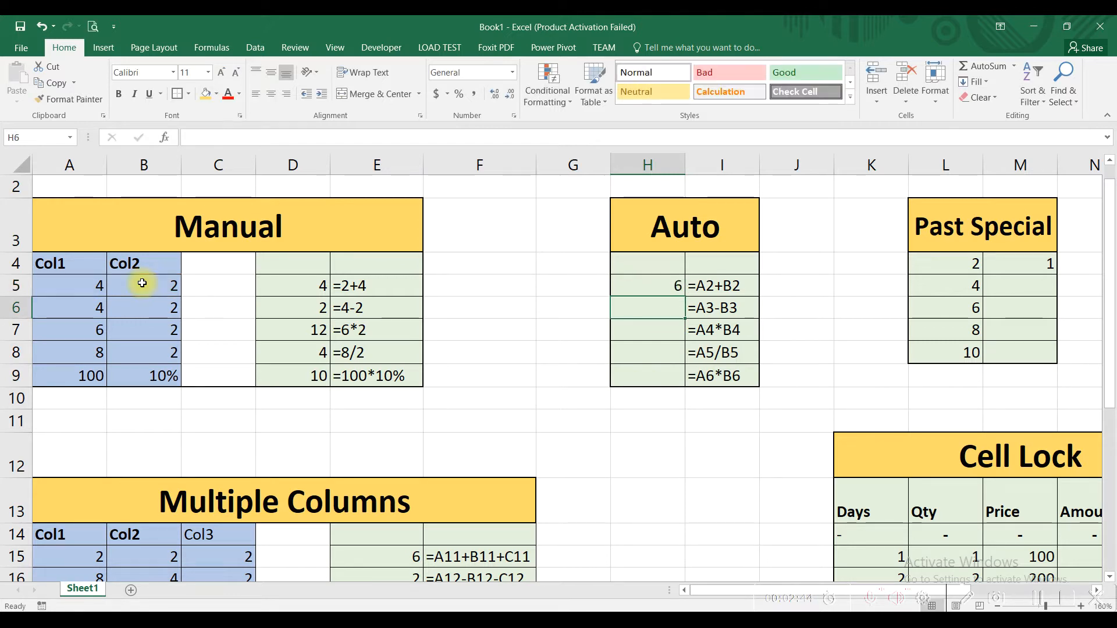
click(634, 287)
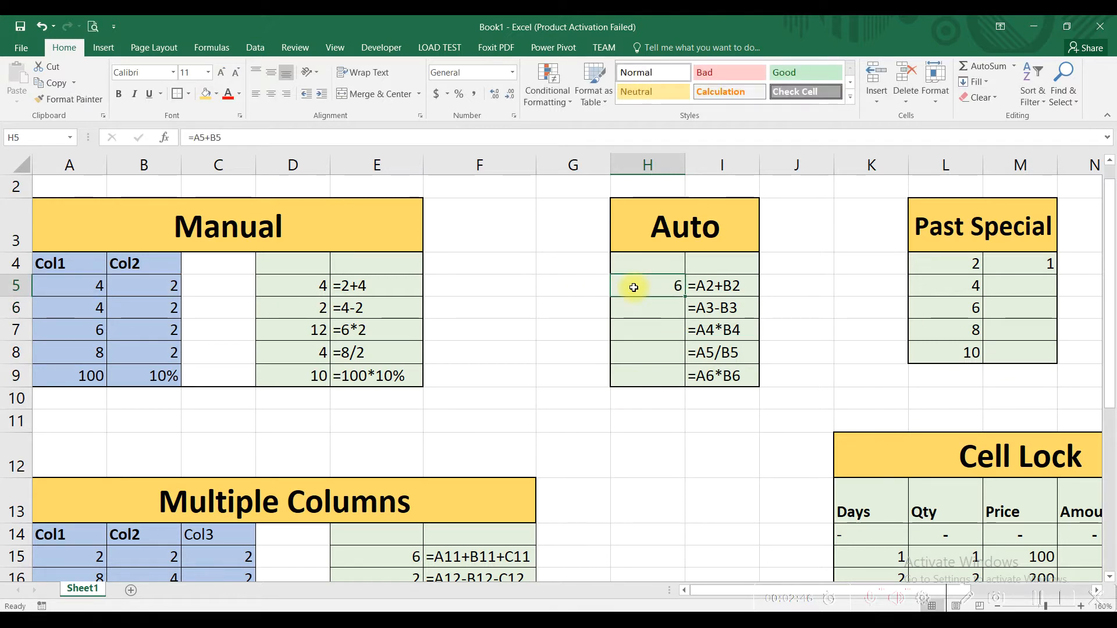
- Enter the cell-reference subtraction formula =A6-B6 in cell H6 of the Auto table
drag(90, 285, 130, 284)
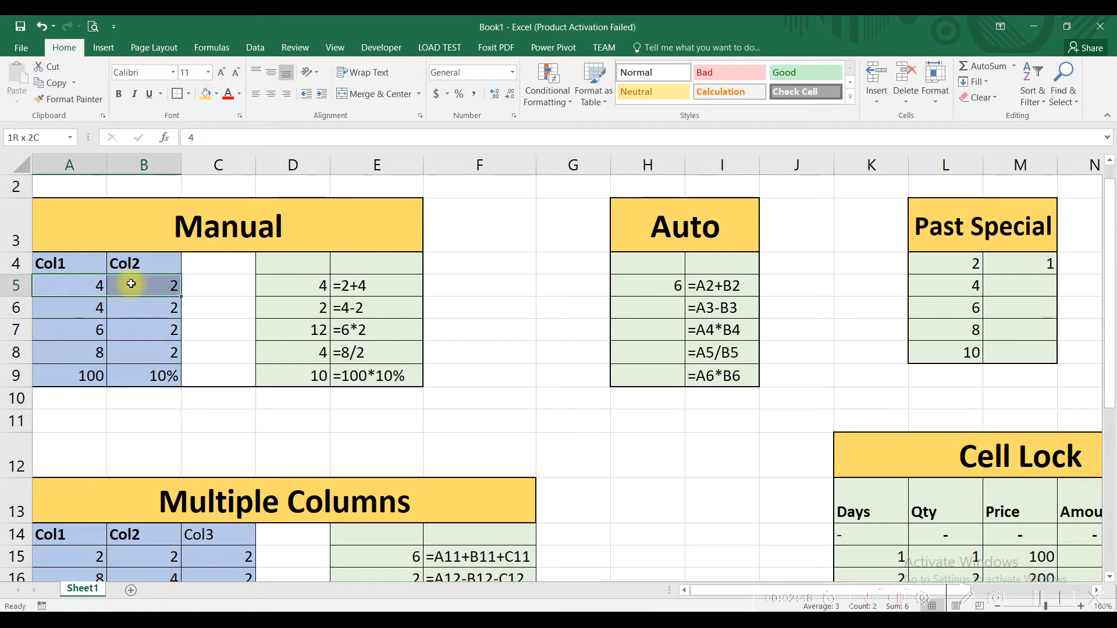
click(648, 282)
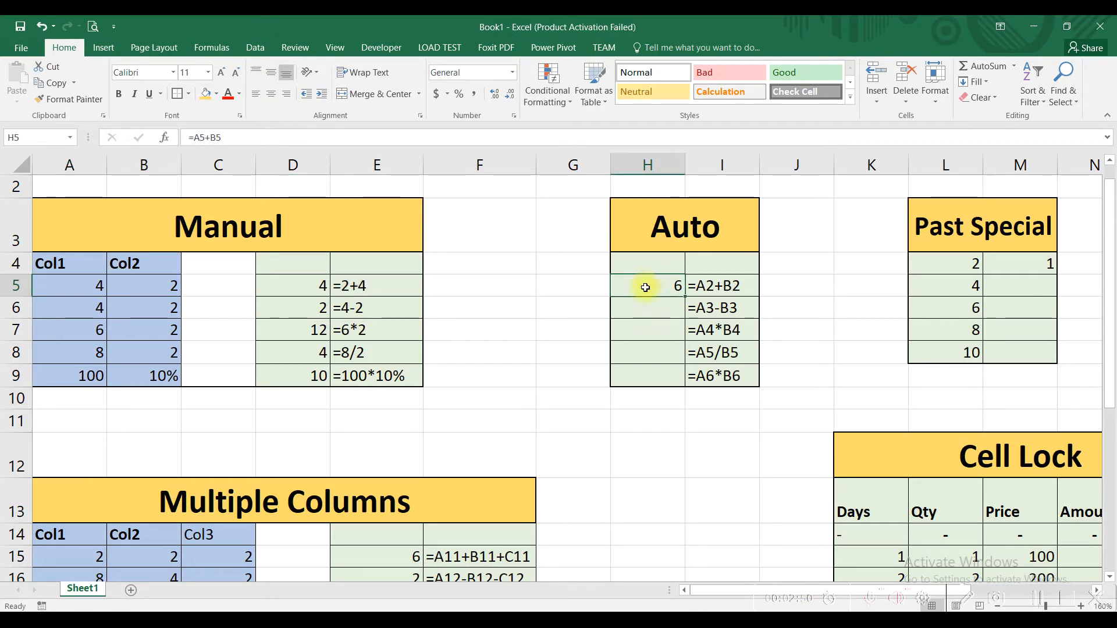
click(647, 318)
text(=)
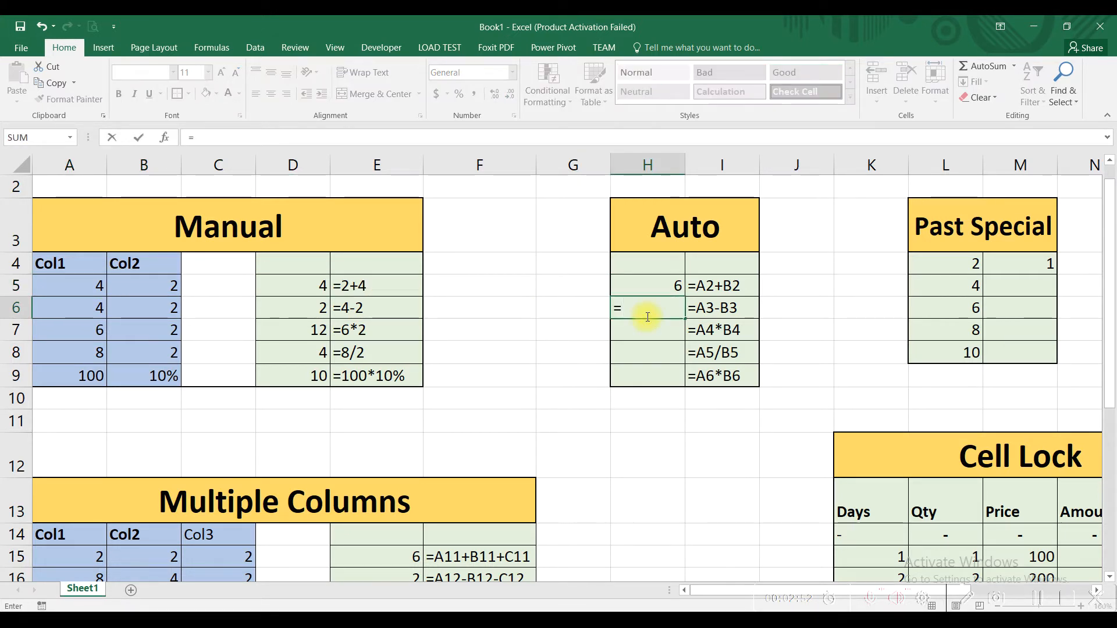
click(83, 313)
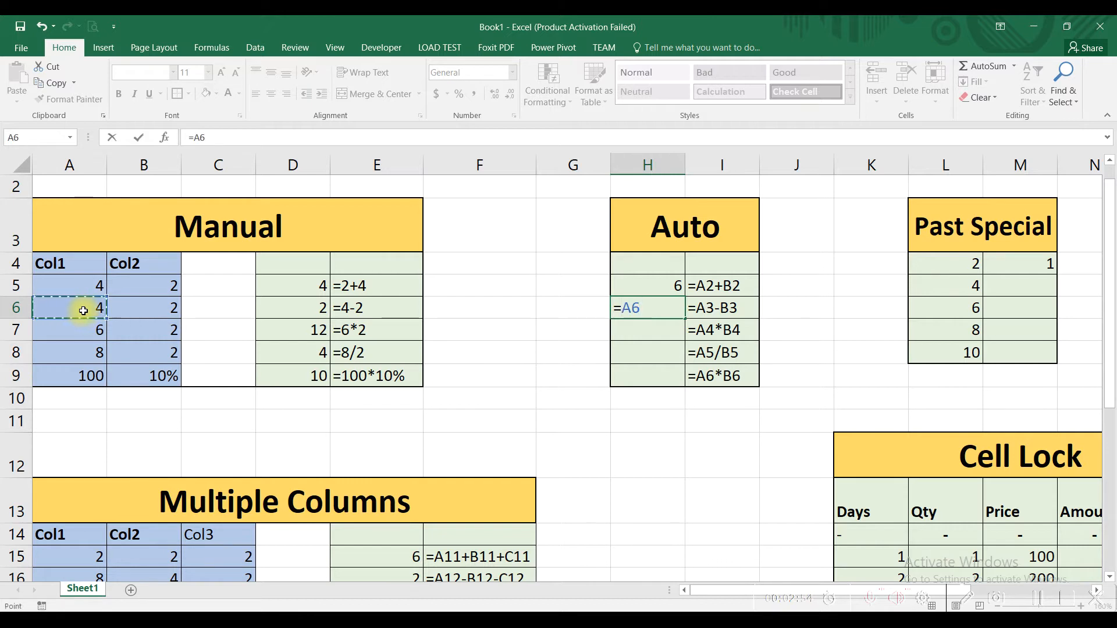
text(-)
click(132, 305)
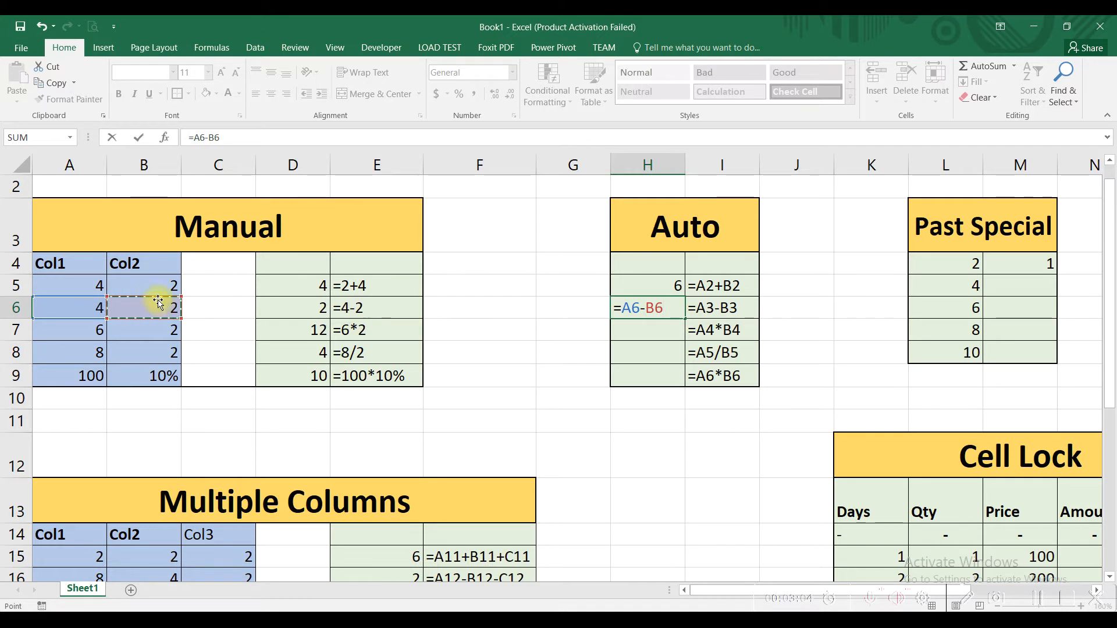
key(Return)
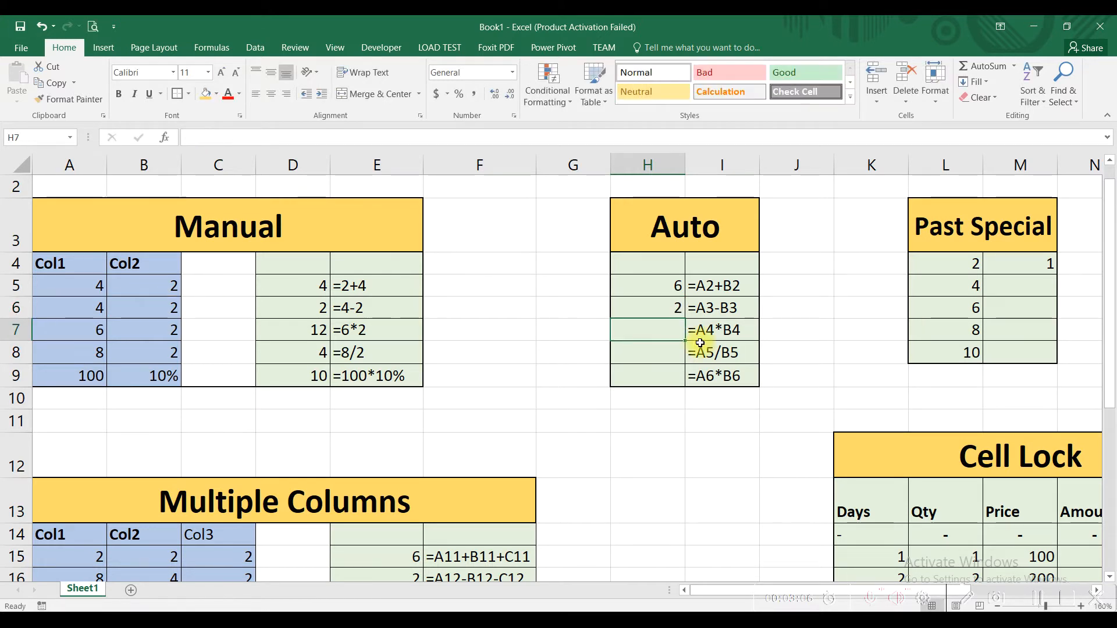
- Enter the cell-reference multiplication formula =A7*B7 in cell H7 of the Auto table
text(=)
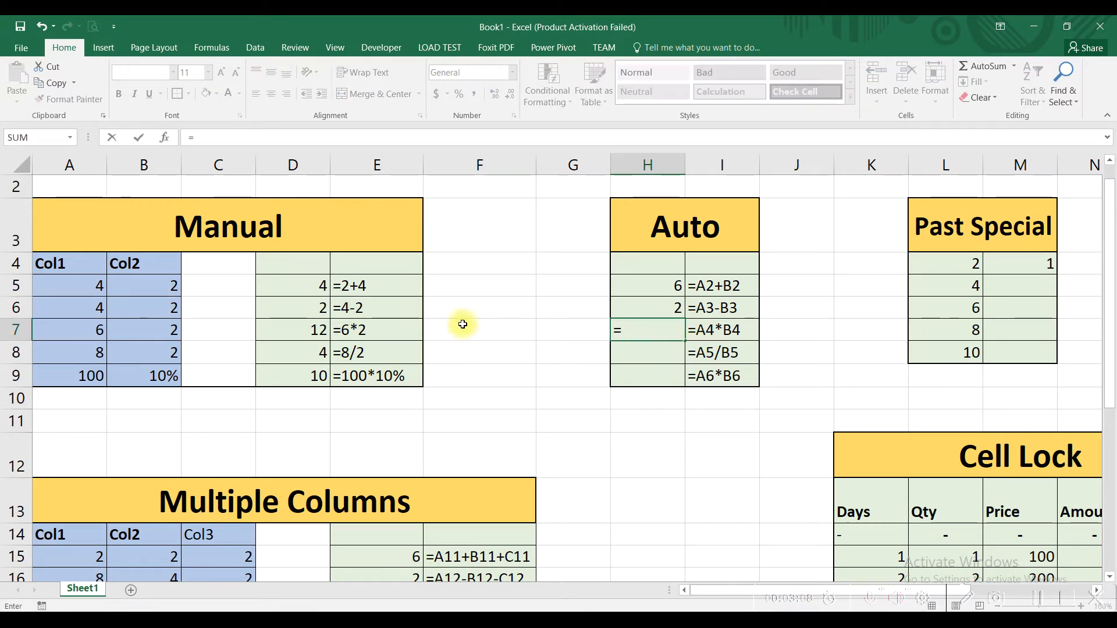
click(77, 325)
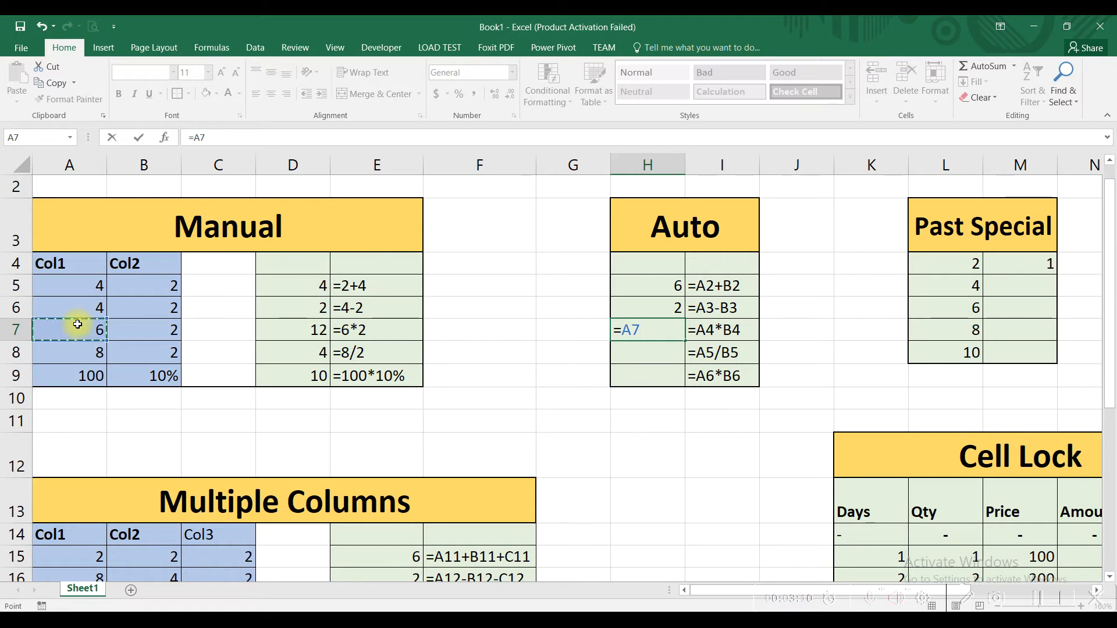
text(*)
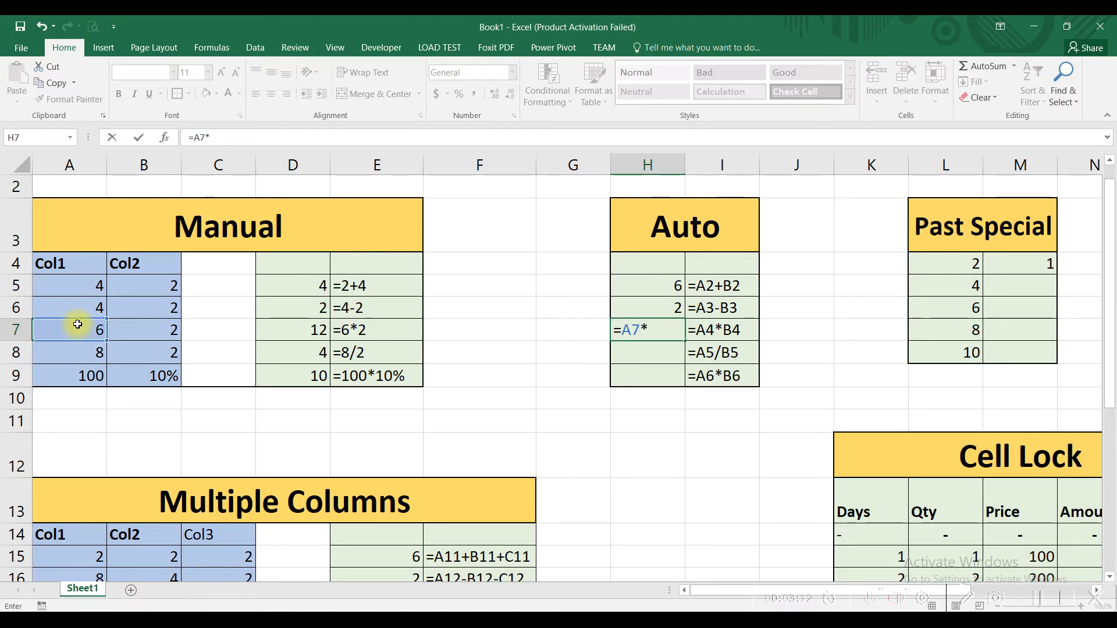
click(132, 330)
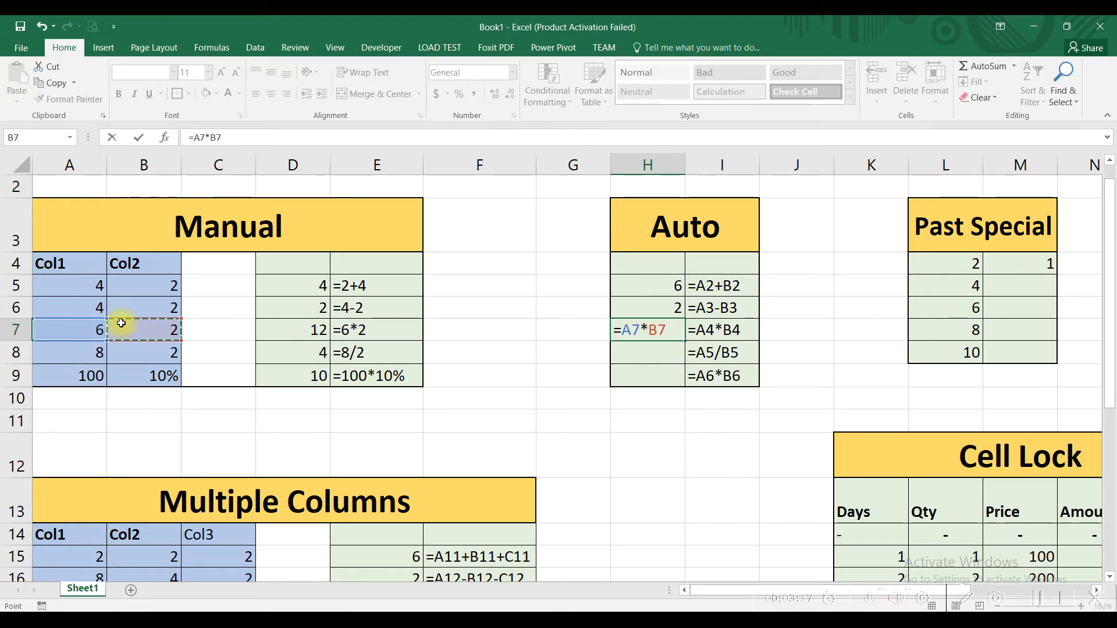
key(Return)
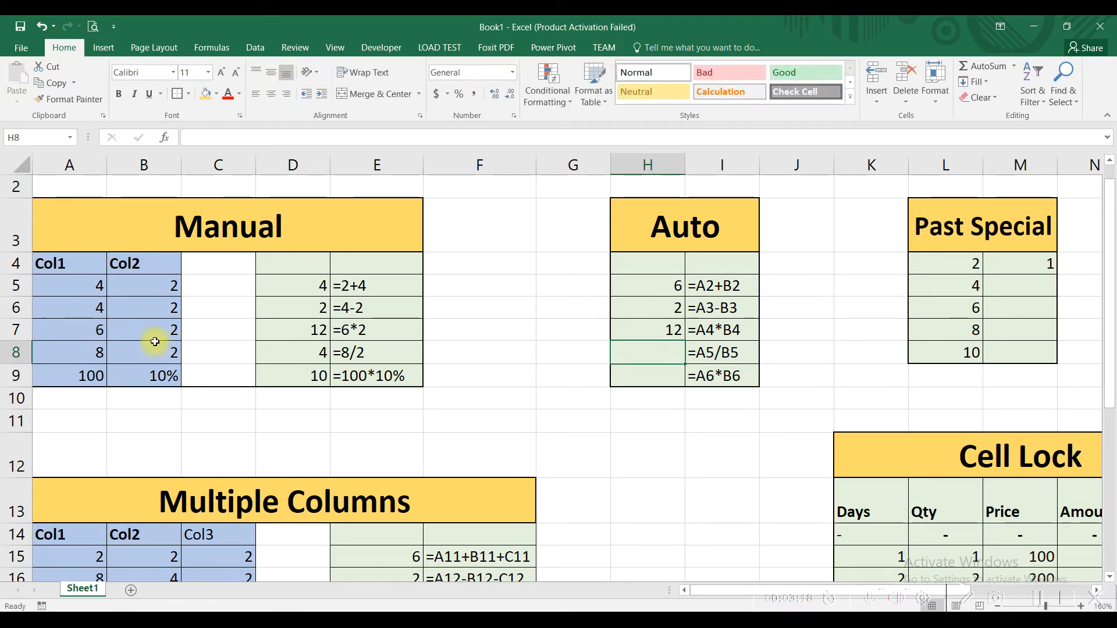
drag(87, 329, 149, 330)
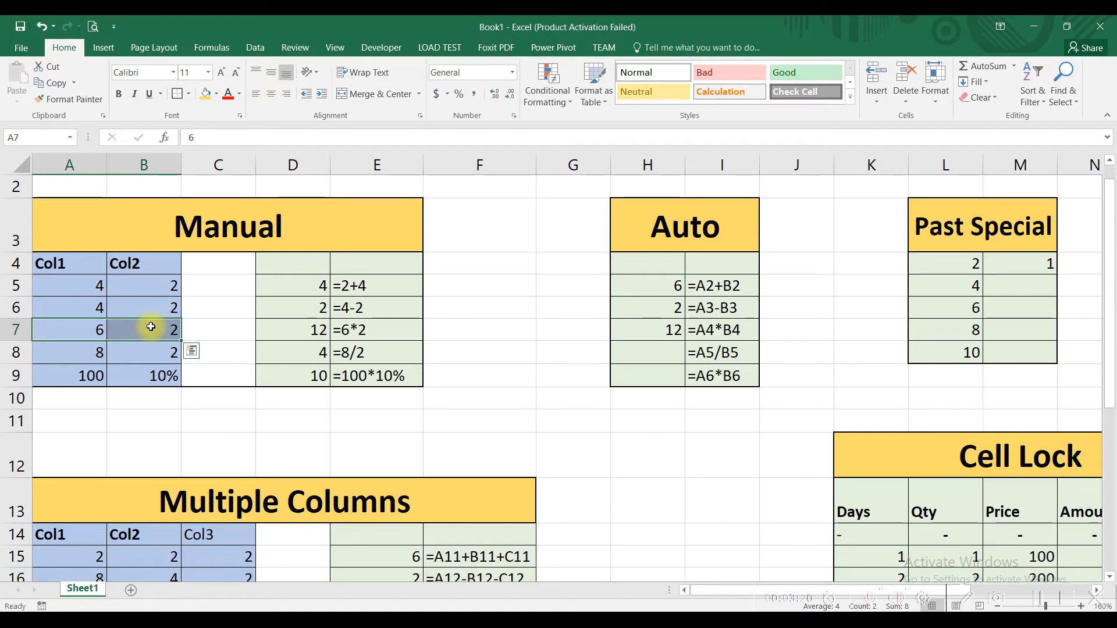
- Enter the cell-reference division formula =A8/B8 in cell H8 of the Auto table
click(639, 352)
text(=)
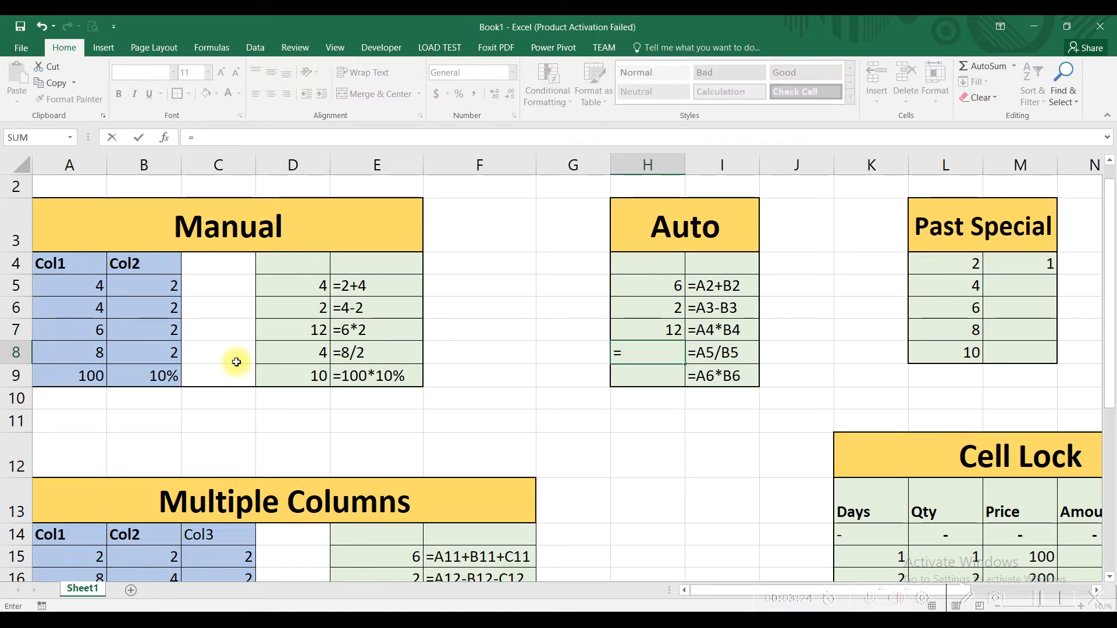
click(86, 353)
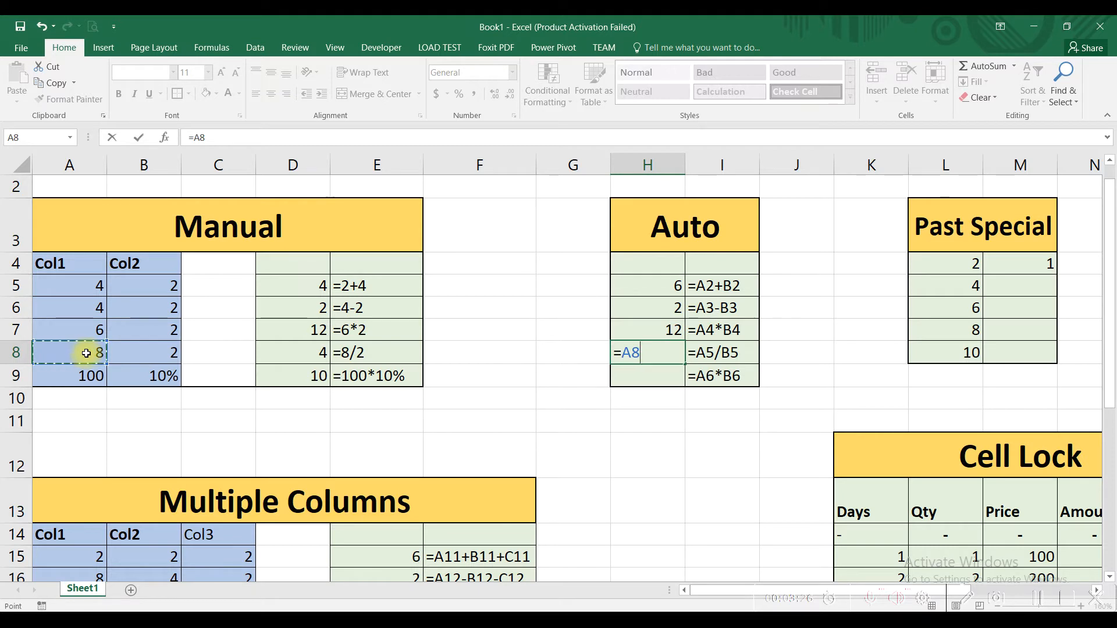
text(/)
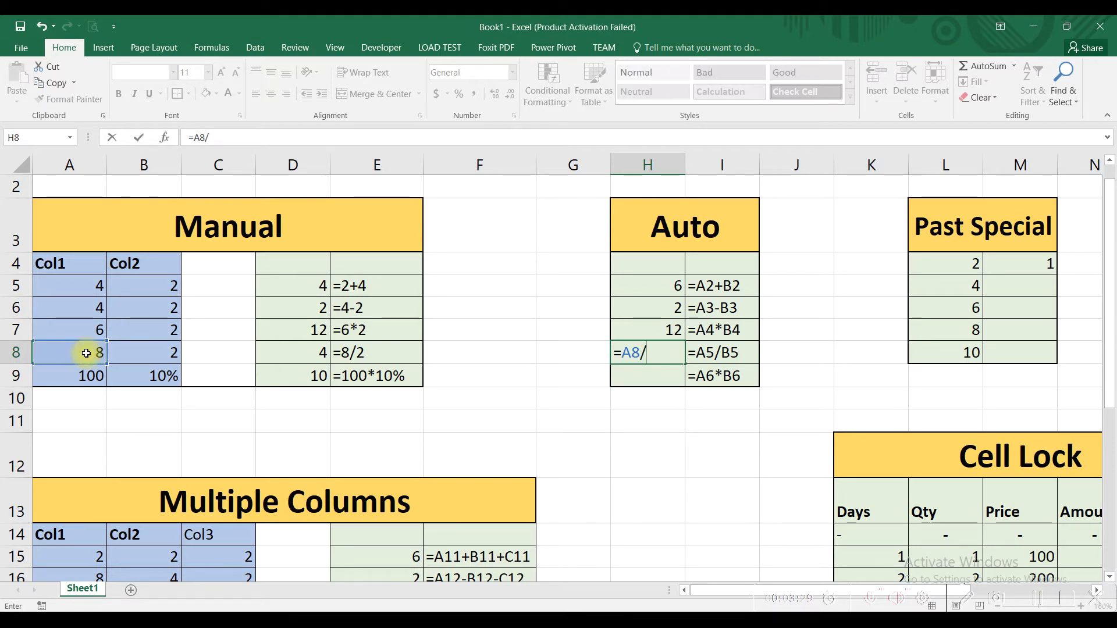
click(143, 349)
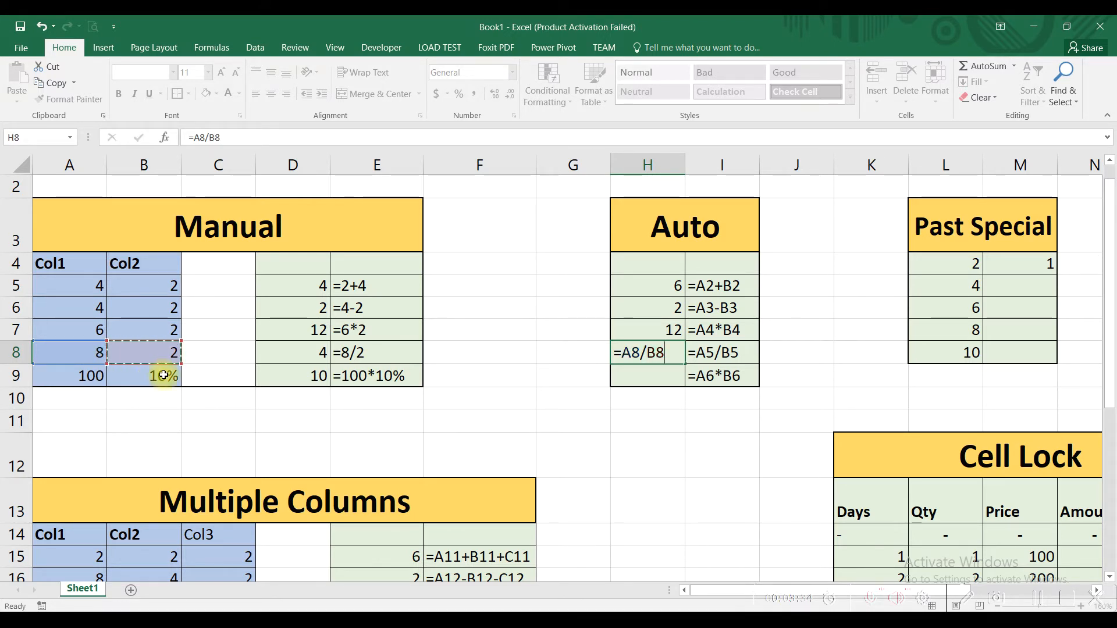
key(Return)
- Enter the cell-reference percentage formula =A9*B9 in cell H9 of the Auto table
text(=)
click(89, 377)
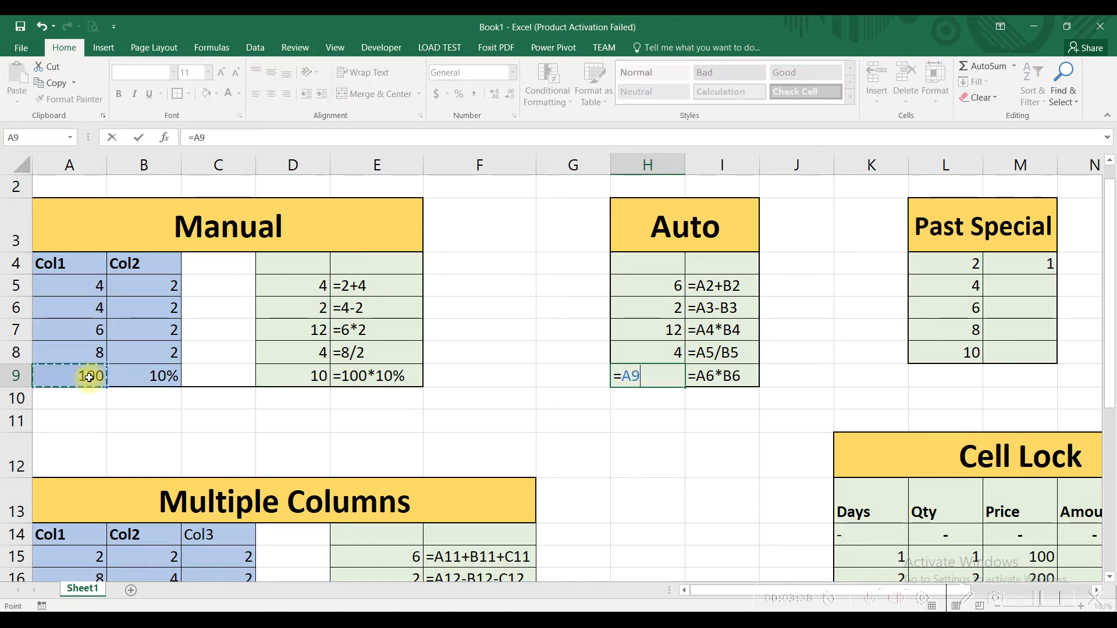
text(*)
click(142, 370)
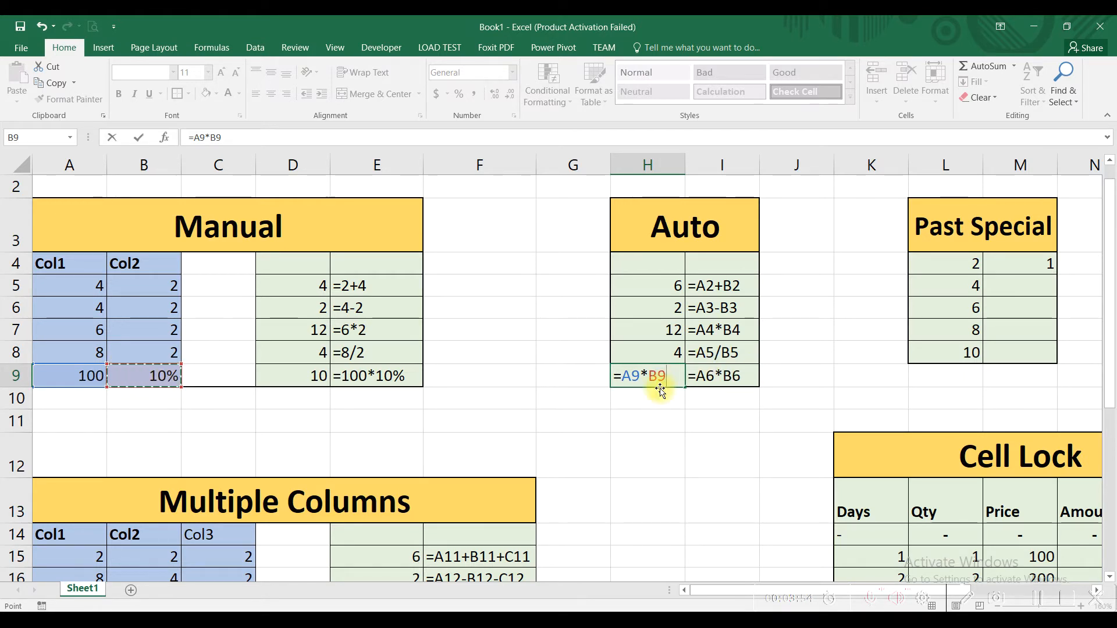
key(Return)
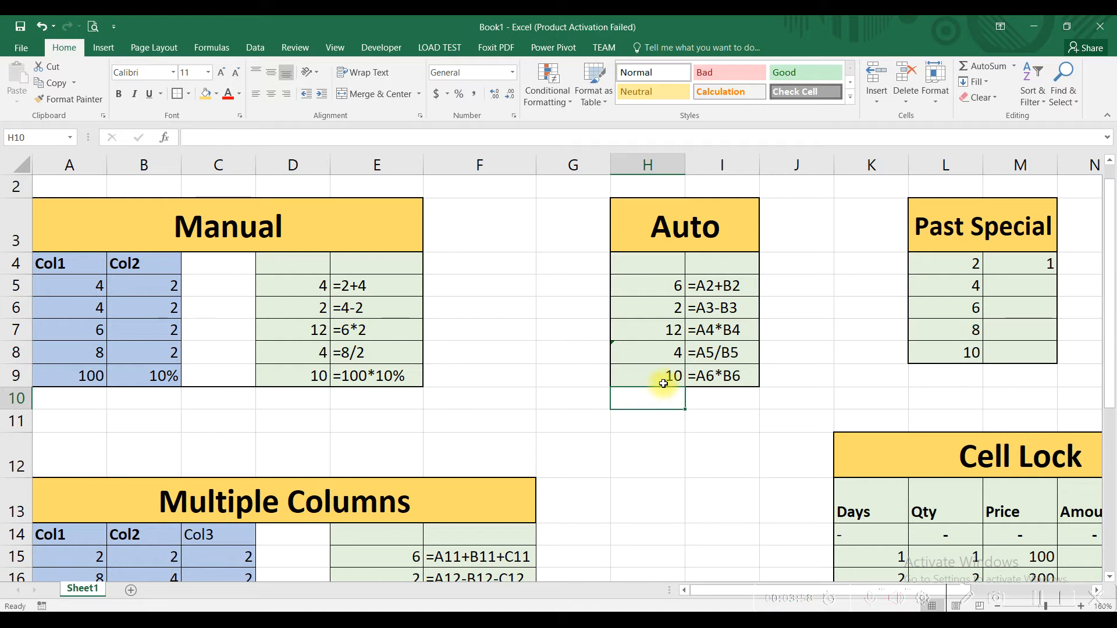
- Change the first two Col2 values, in cells B5 and B6, to 4 to test the Auto formulas
click(644, 288)
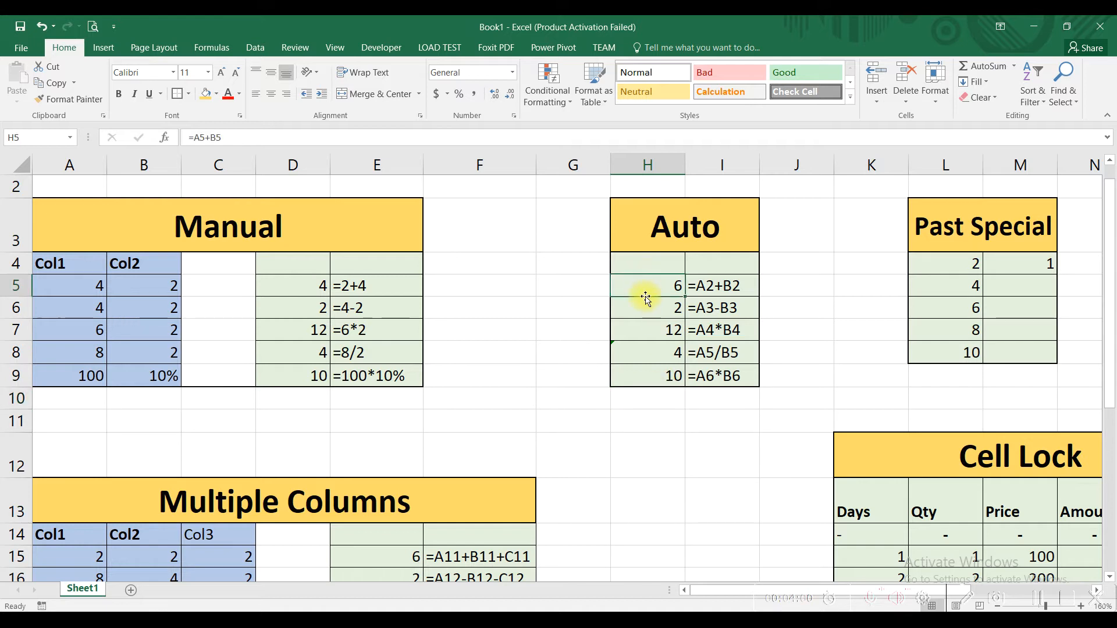
click(139, 282)
text(4)
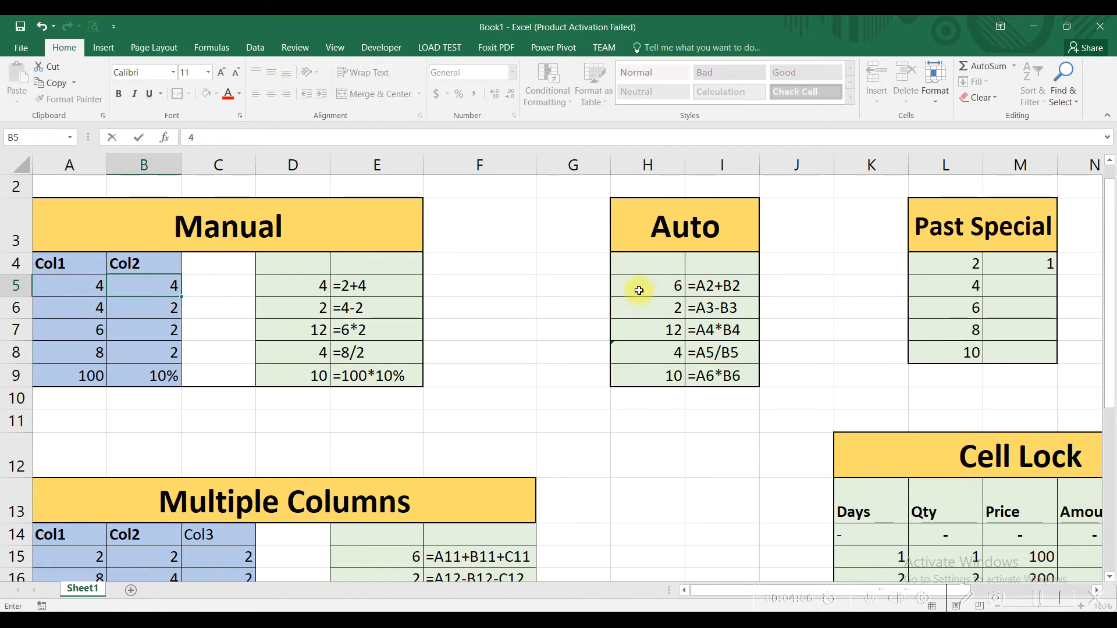
key(Return)
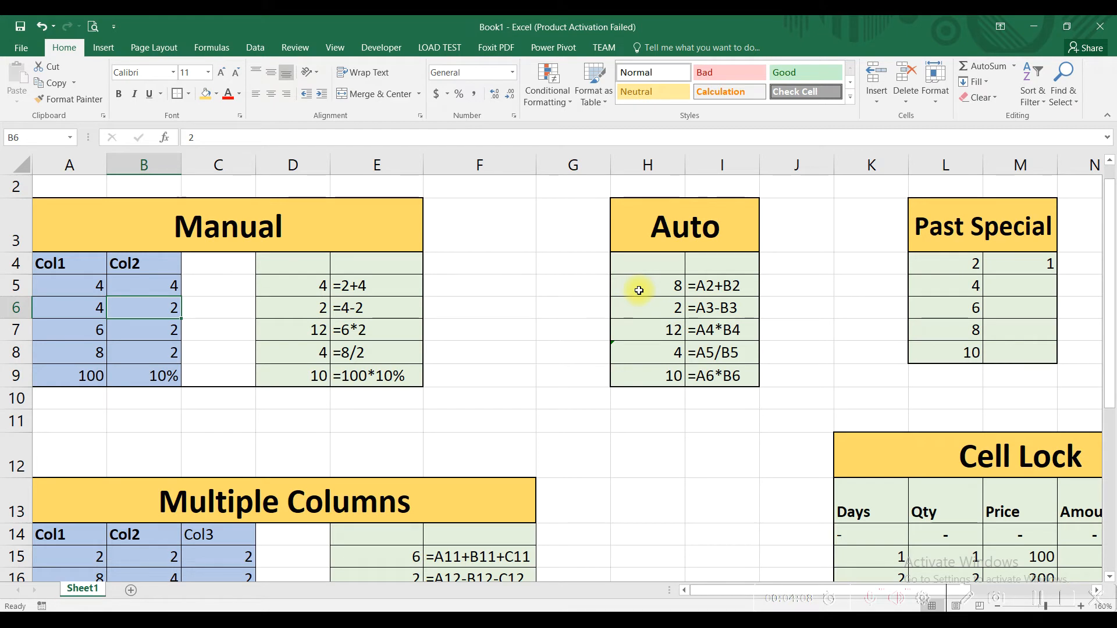
text(4)
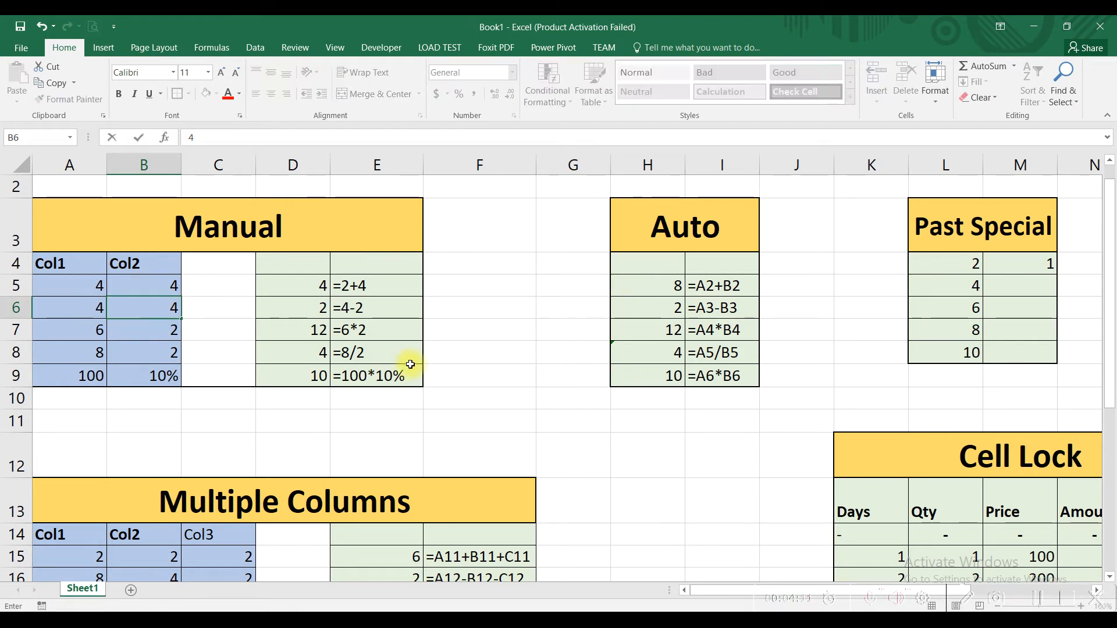
key(Return)
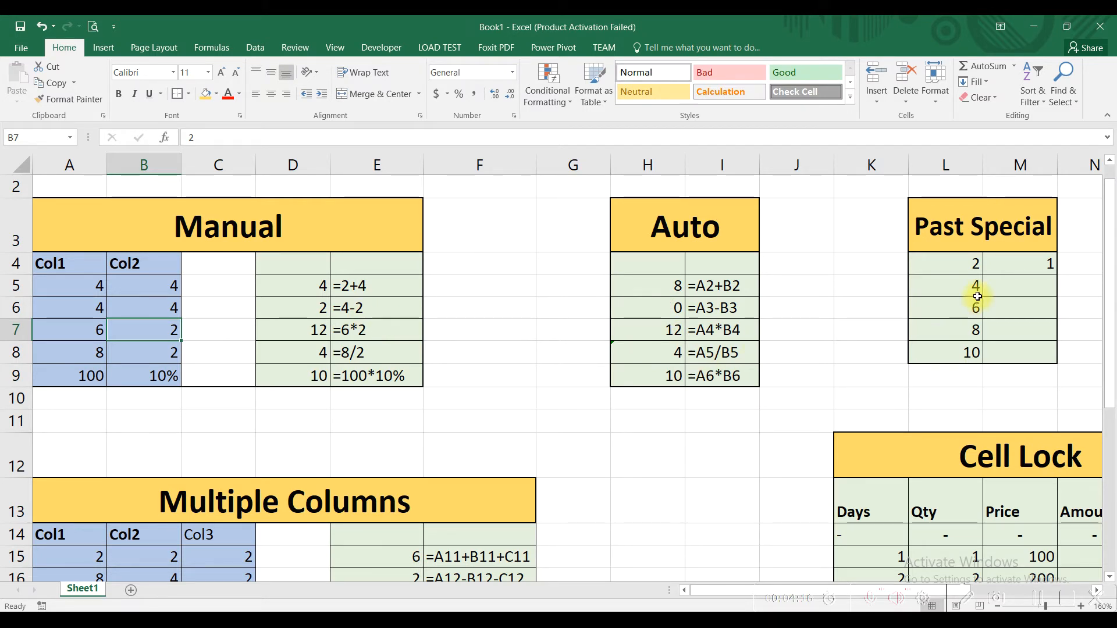
click(1040, 600)
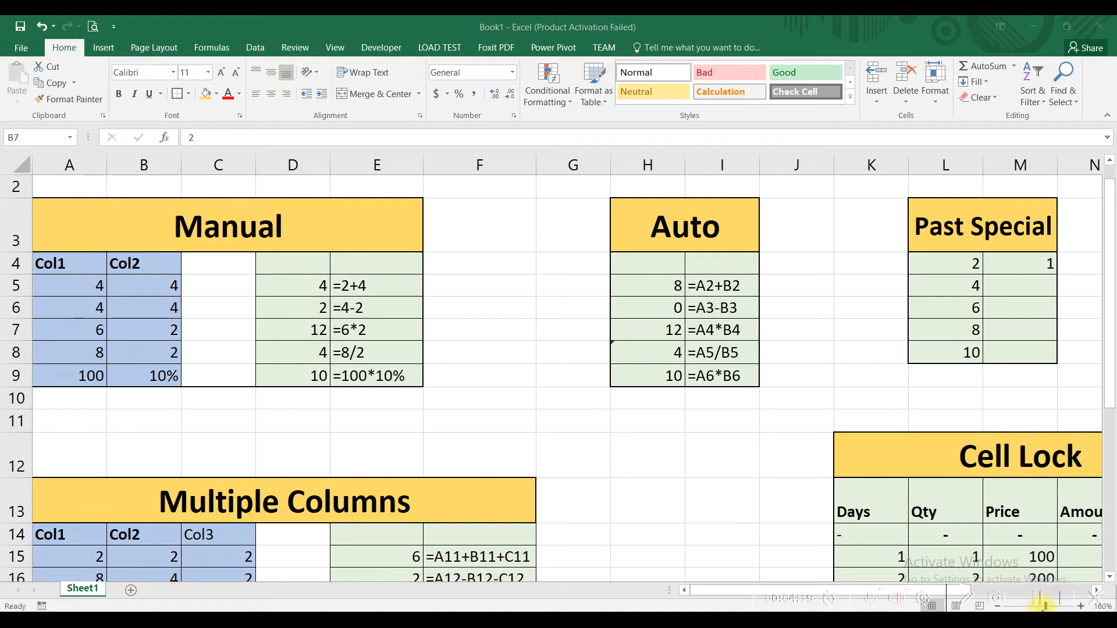
- Review the values in L4:L8 of the Past Special table and copy the number in cell M4
click(960, 268)
drag(962, 276, 965, 346)
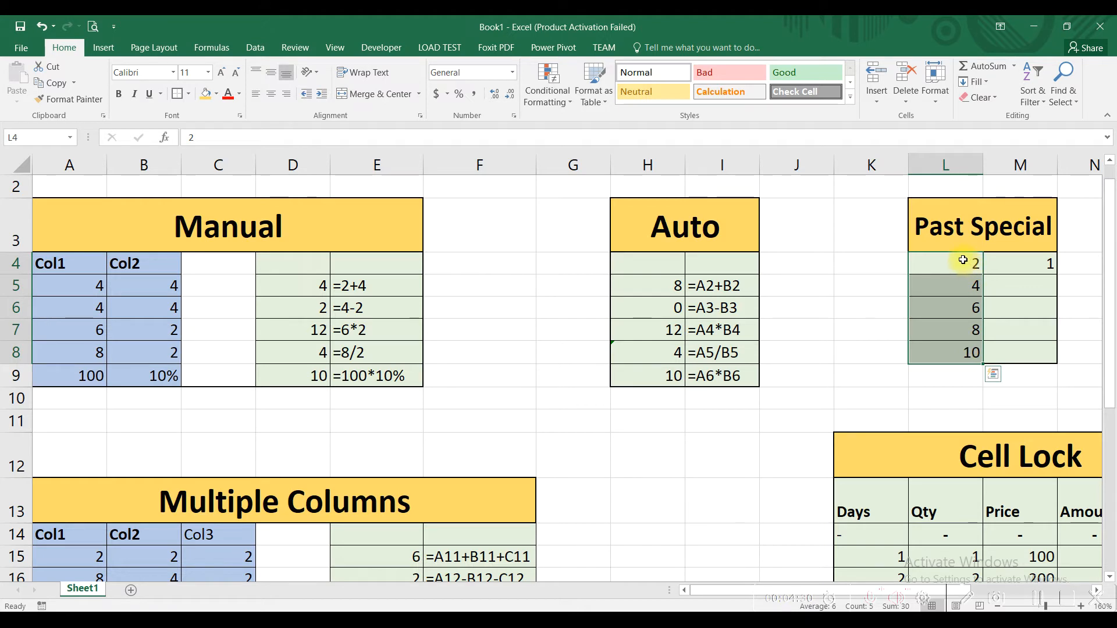
click(1010, 259)
drag(939, 260, 941, 347)
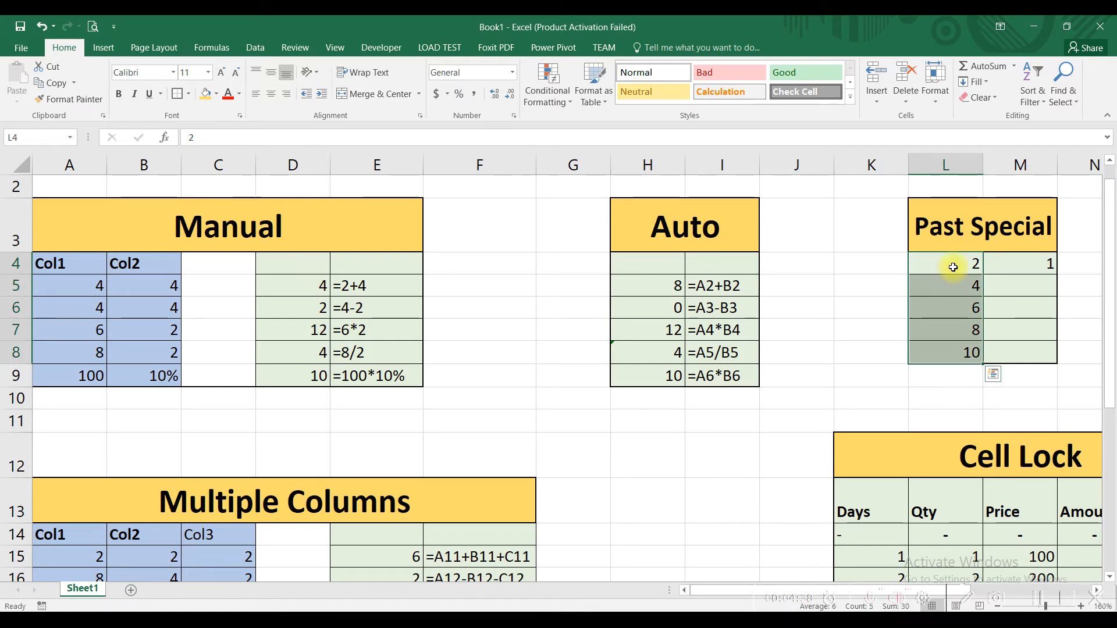
click(1022, 259)
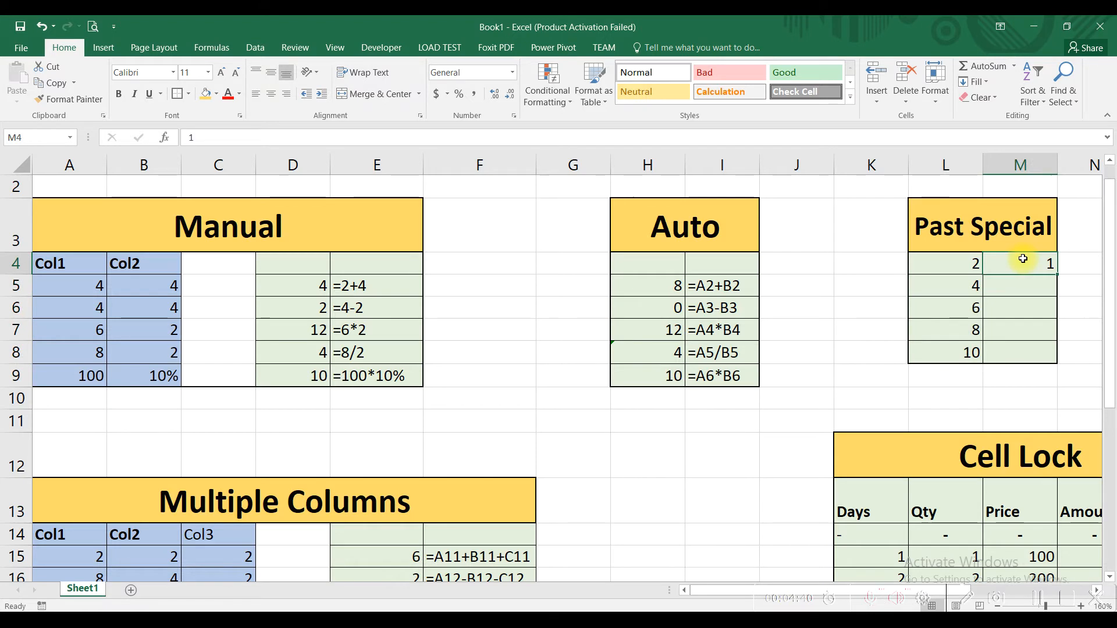
click(54, 87)
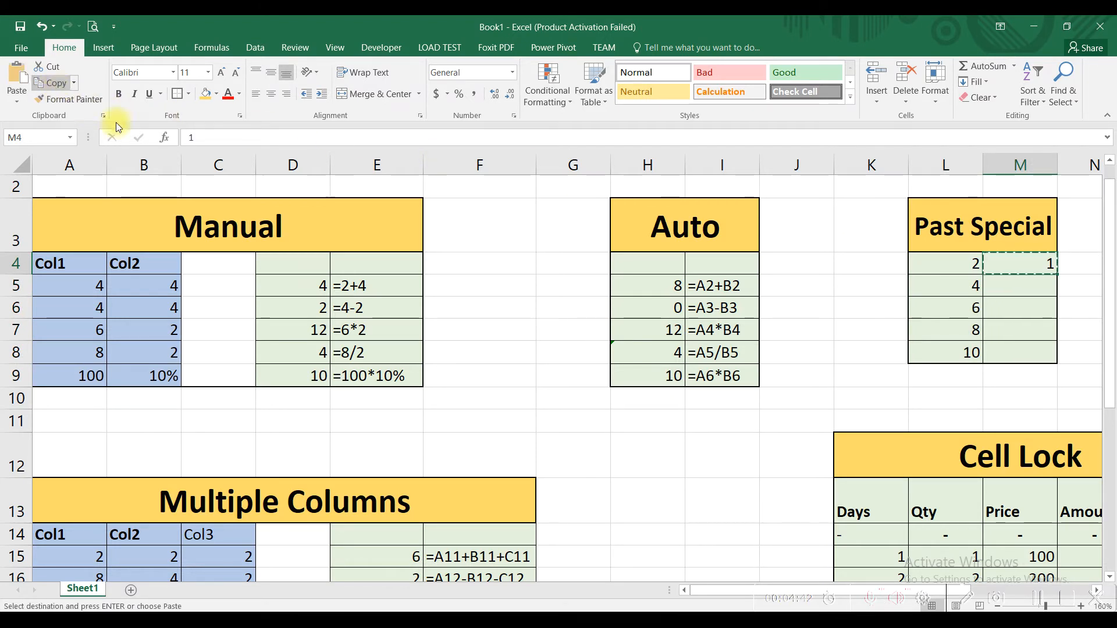
- Add the copied M4 value to every number in L4:L8 using Paste Special with the Add operation
click(940, 267)
drag(940, 278, 934, 351)
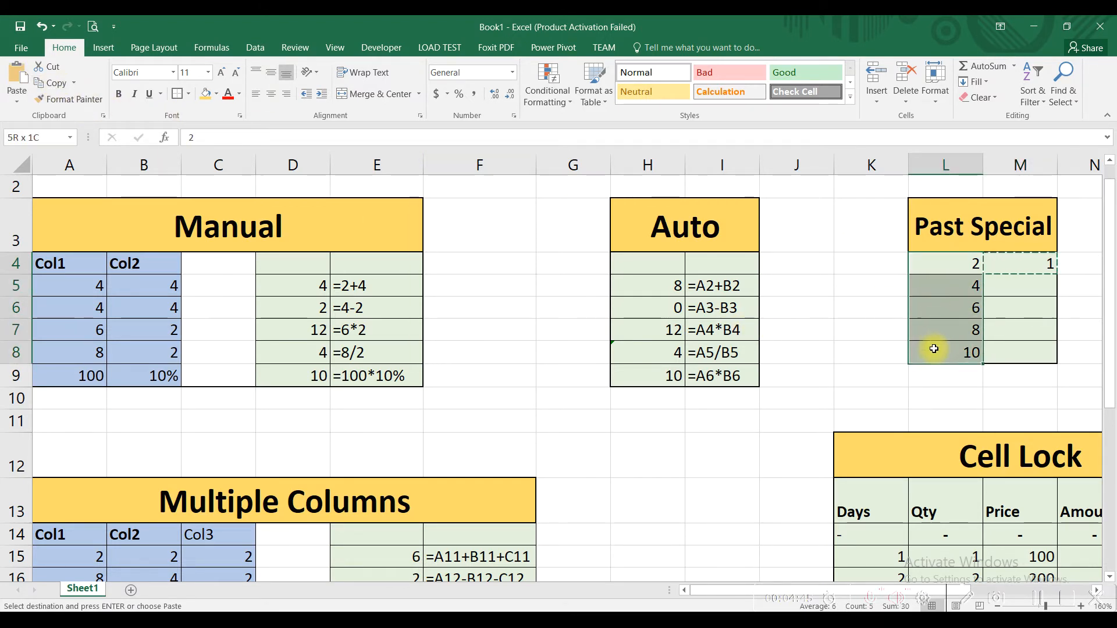
click(17, 96)
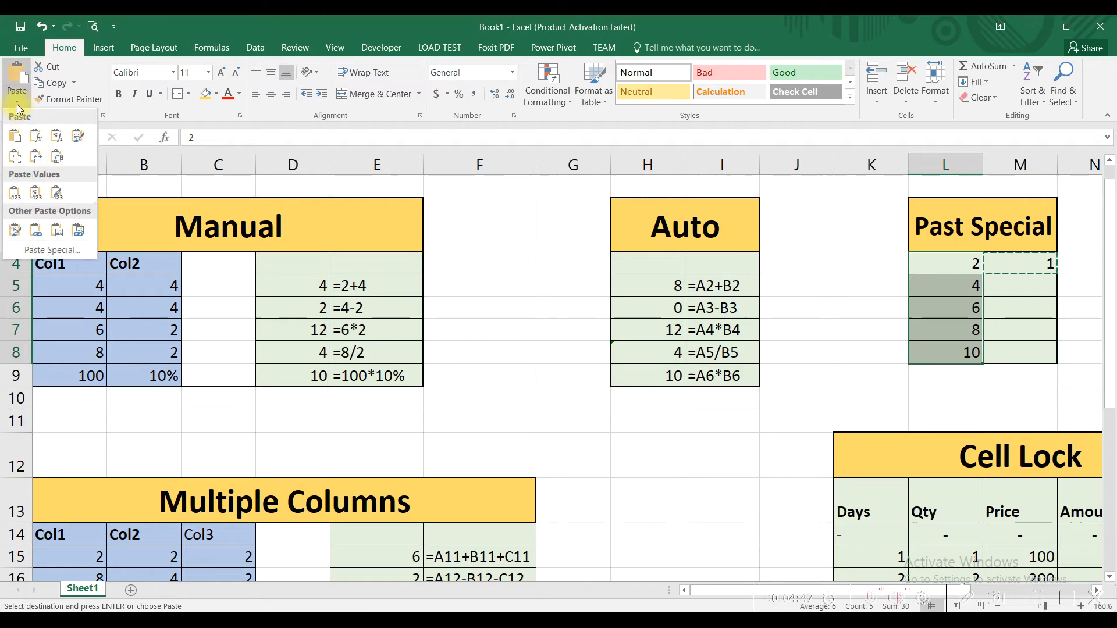
click(51, 250)
click(782, 339)
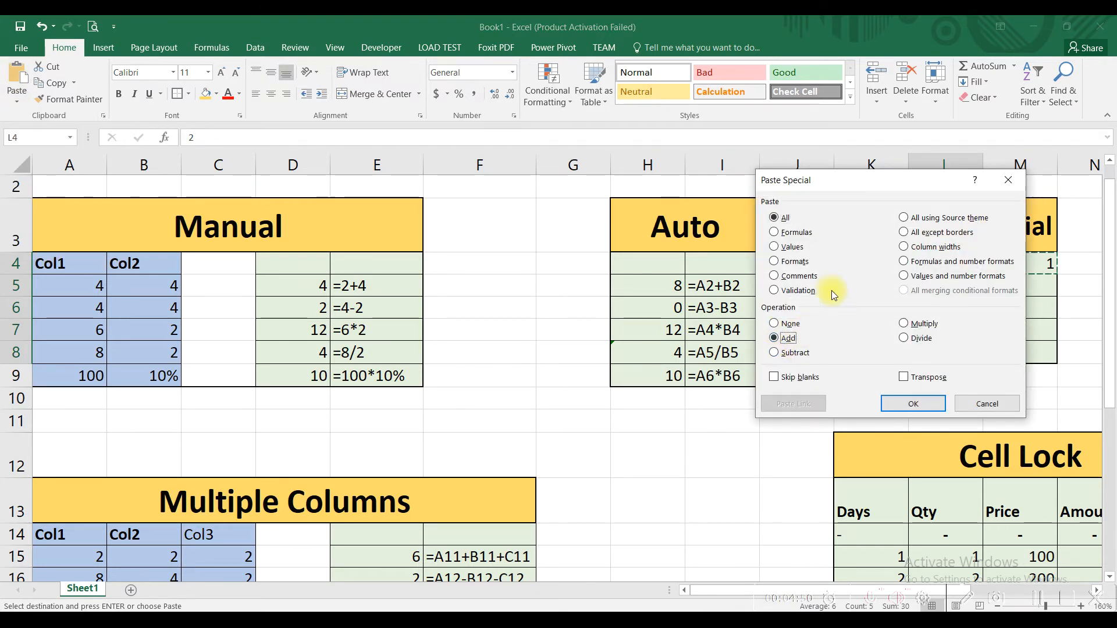
drag(843, 185, 647, 156)
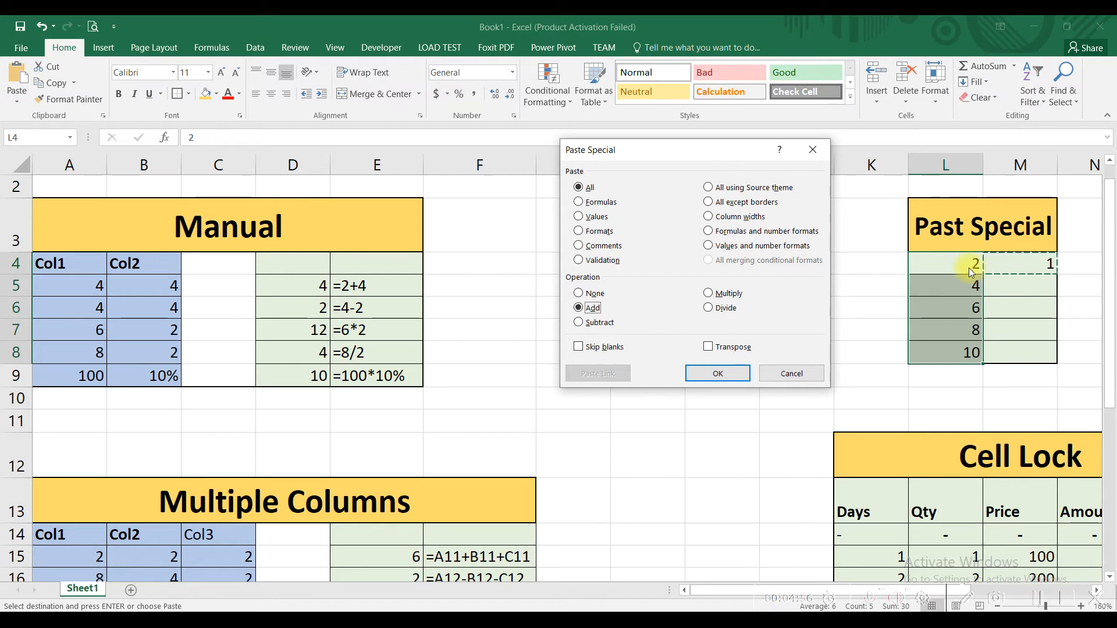
click(740, 371)
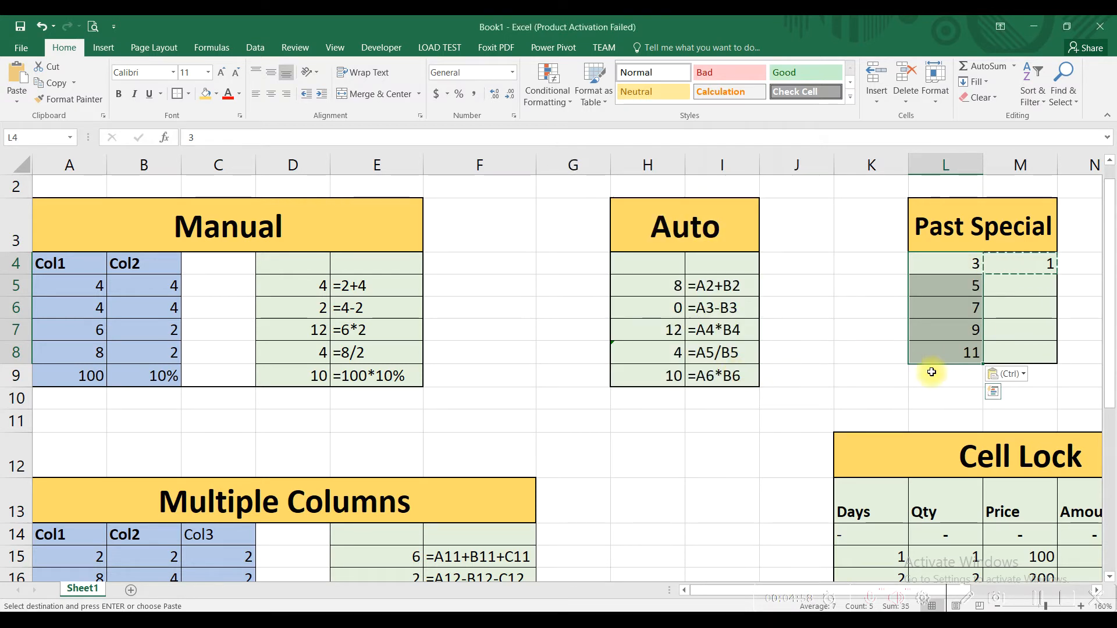
click(958, 262)
drag(958, 262, 960, 351)
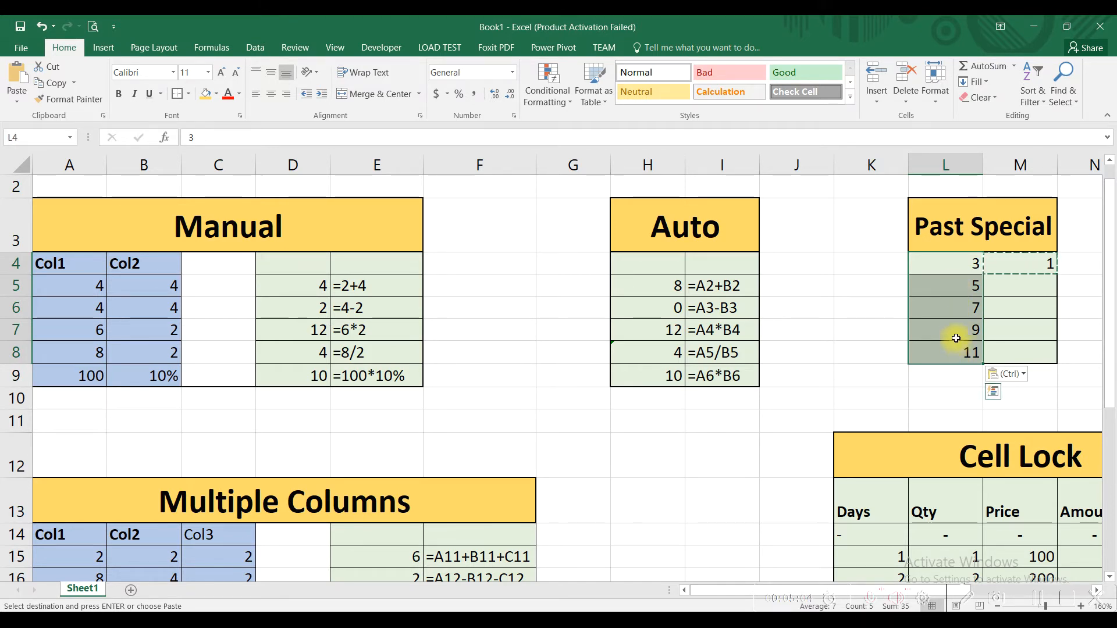
- Copy cell M4 again and subtract its value from every number in L4:L8 using Paste Special with the Subtract operation
click(992, 264)
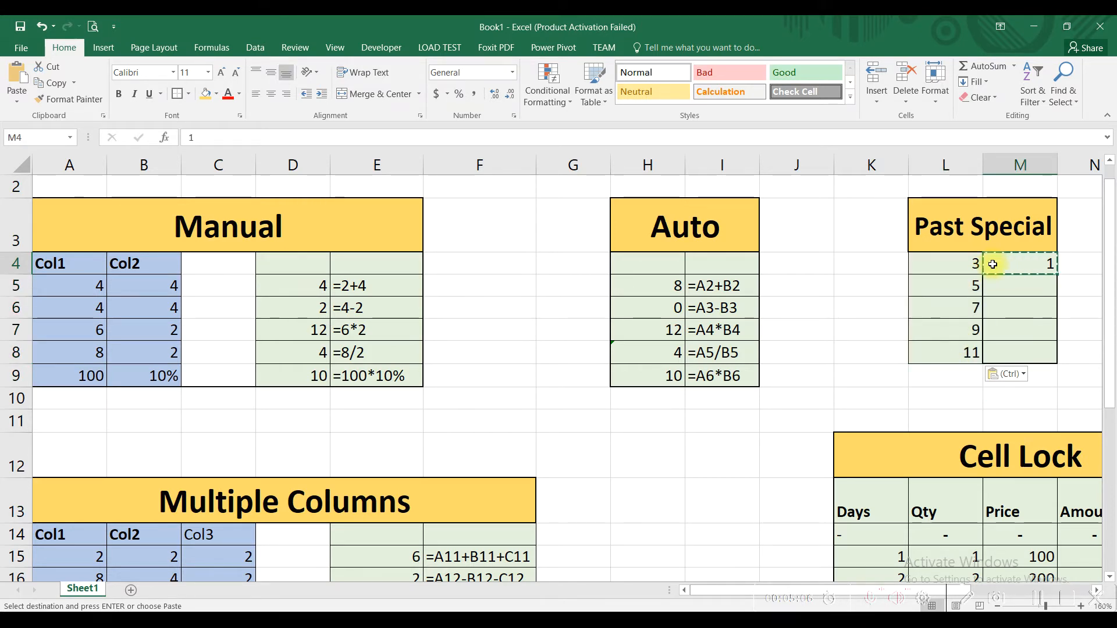
key(Escape)
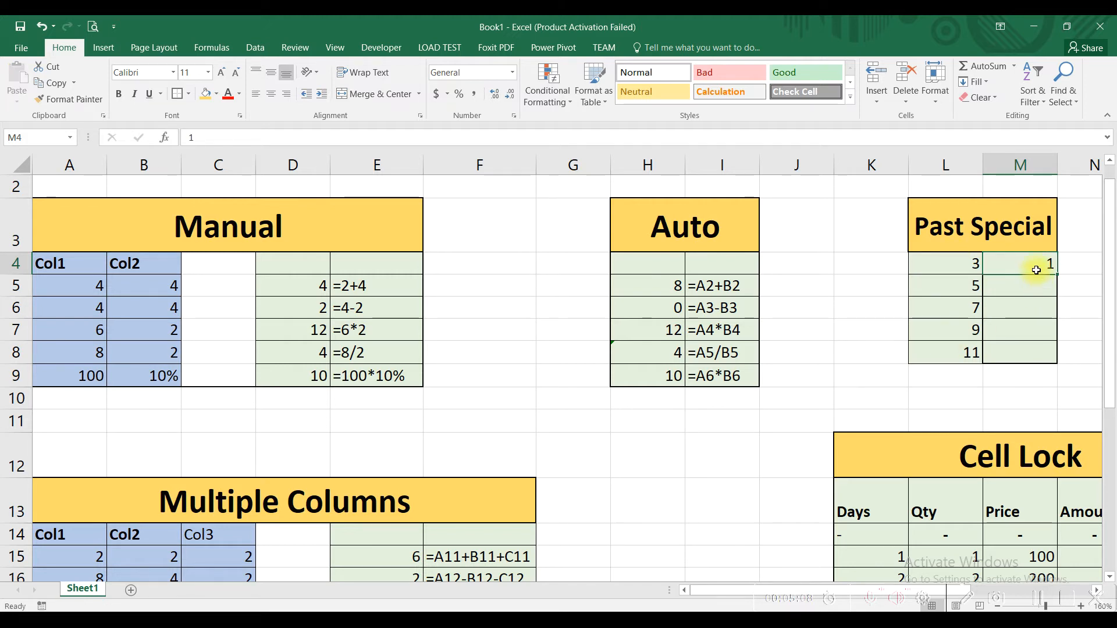
click(58, 85)
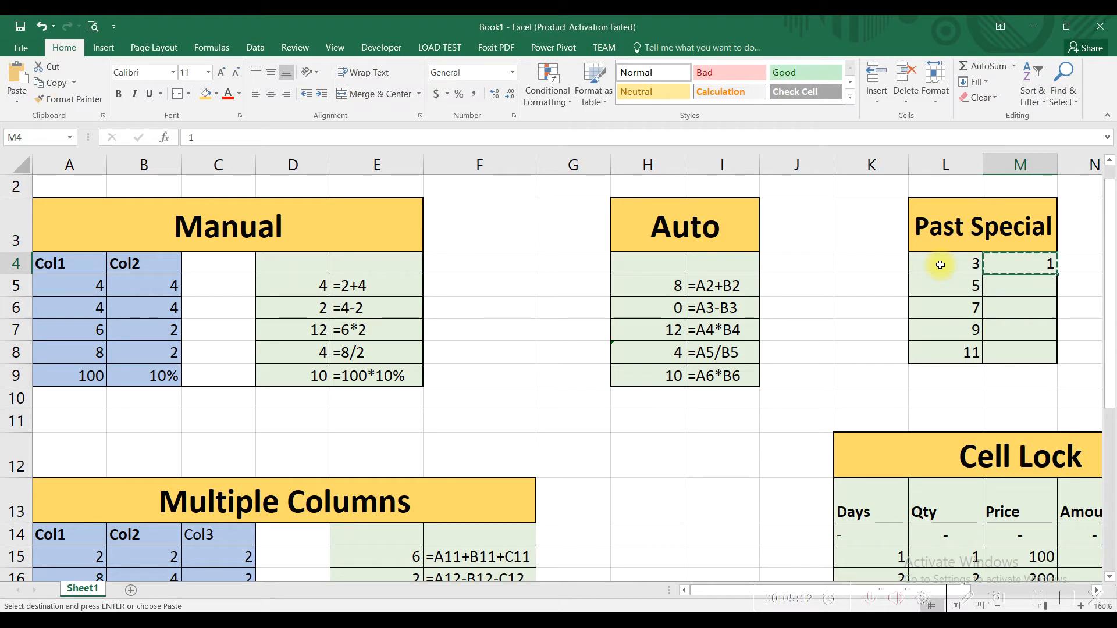
drag(940, 265, 944, 347)
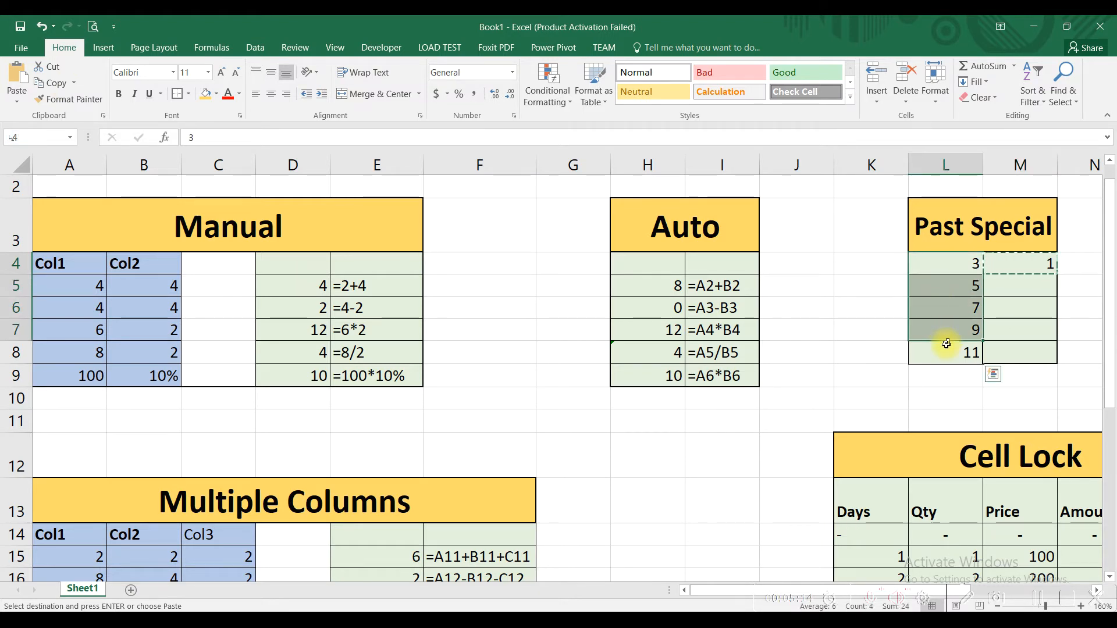
click(17, 97)
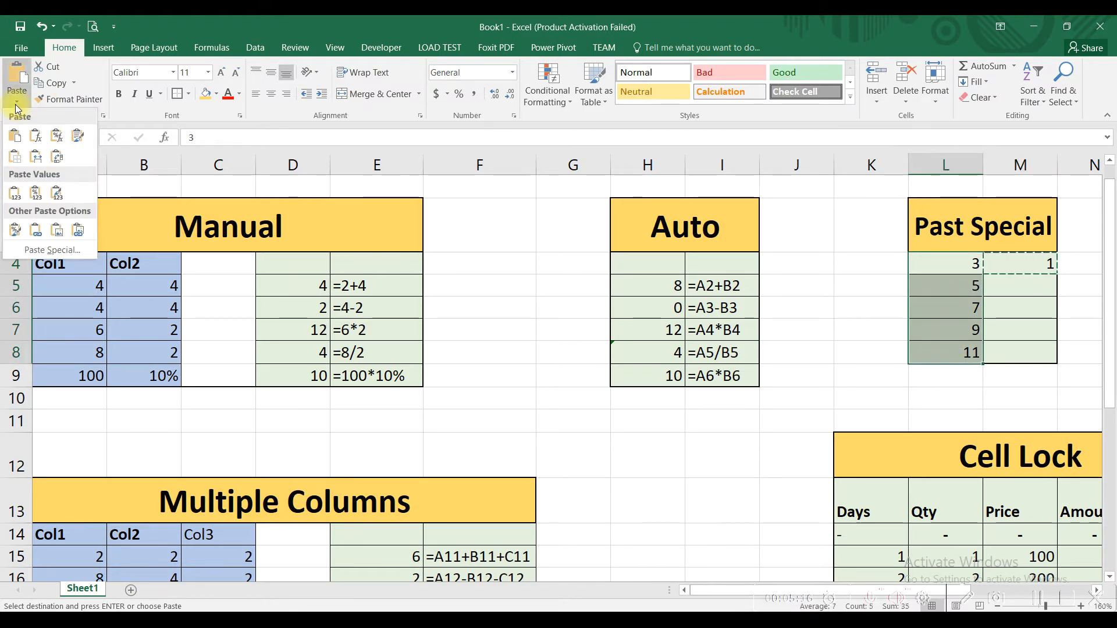
click(63, 250)
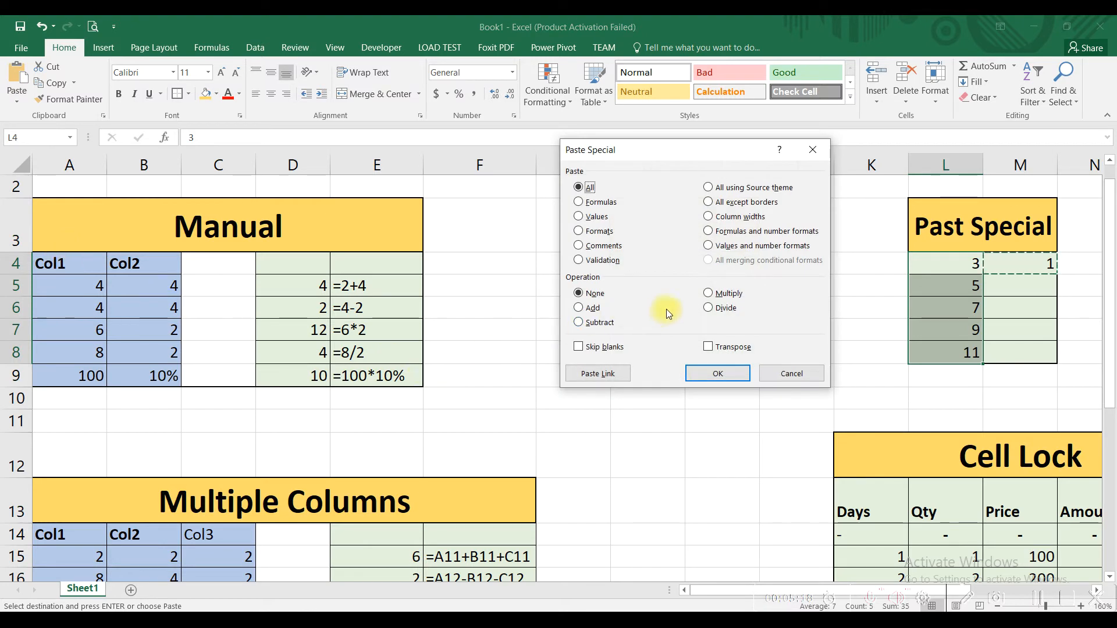
click(605, 322)
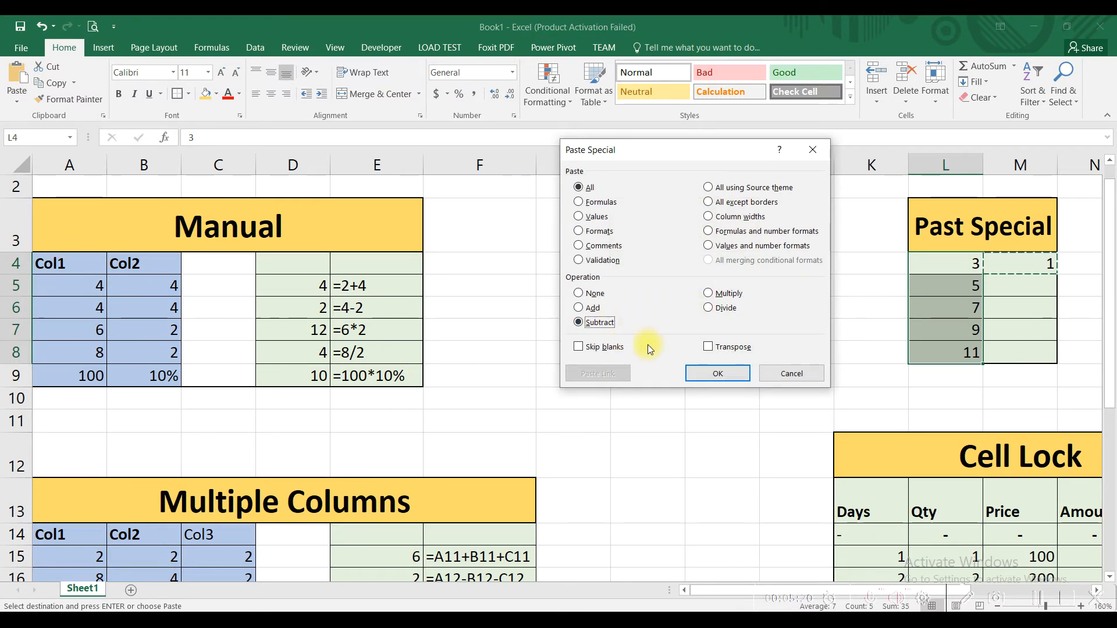
click(724, 372)
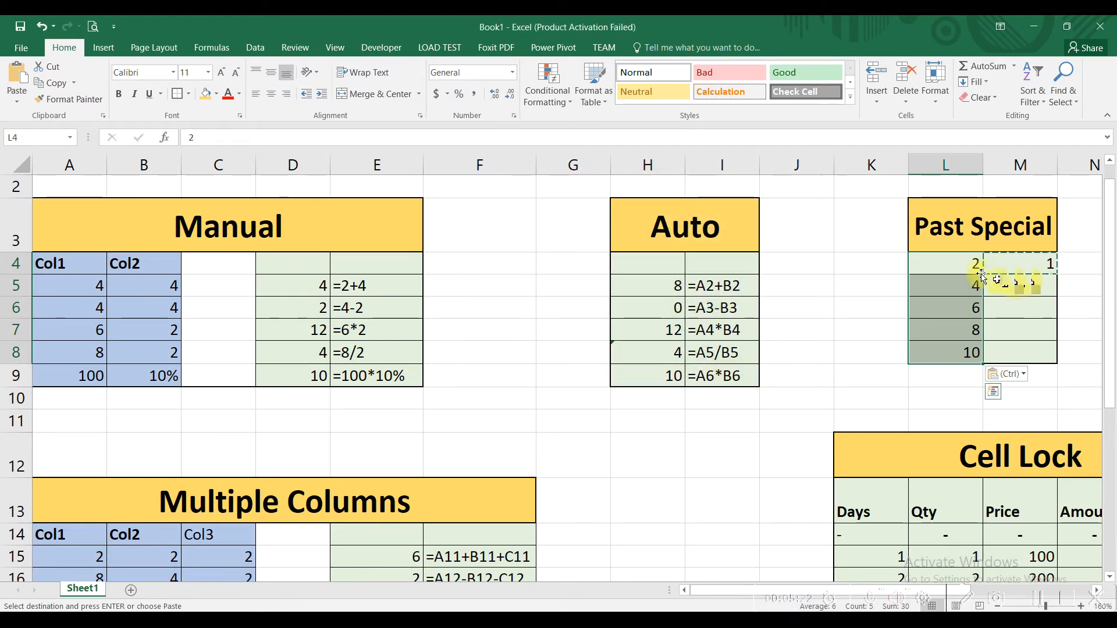
- Change the number in cell M4 of the Past Special table to 2 and copy that cell
click(1006, 267)
double_click(1027, 270)
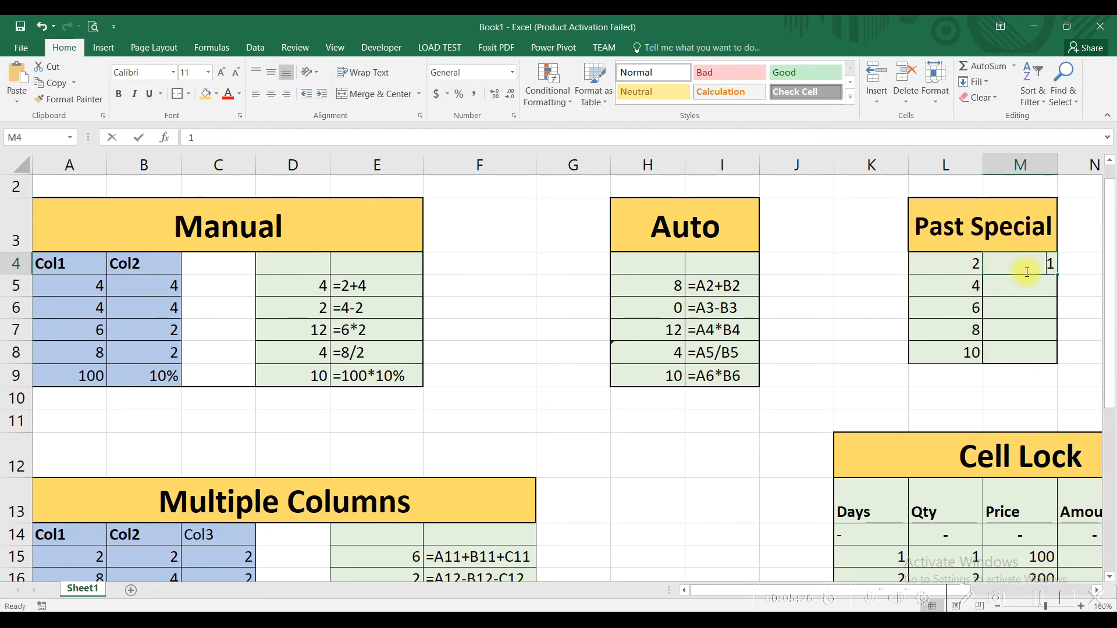
key(BackSpace)
text(2)
key(Return)
click(1023, 266)
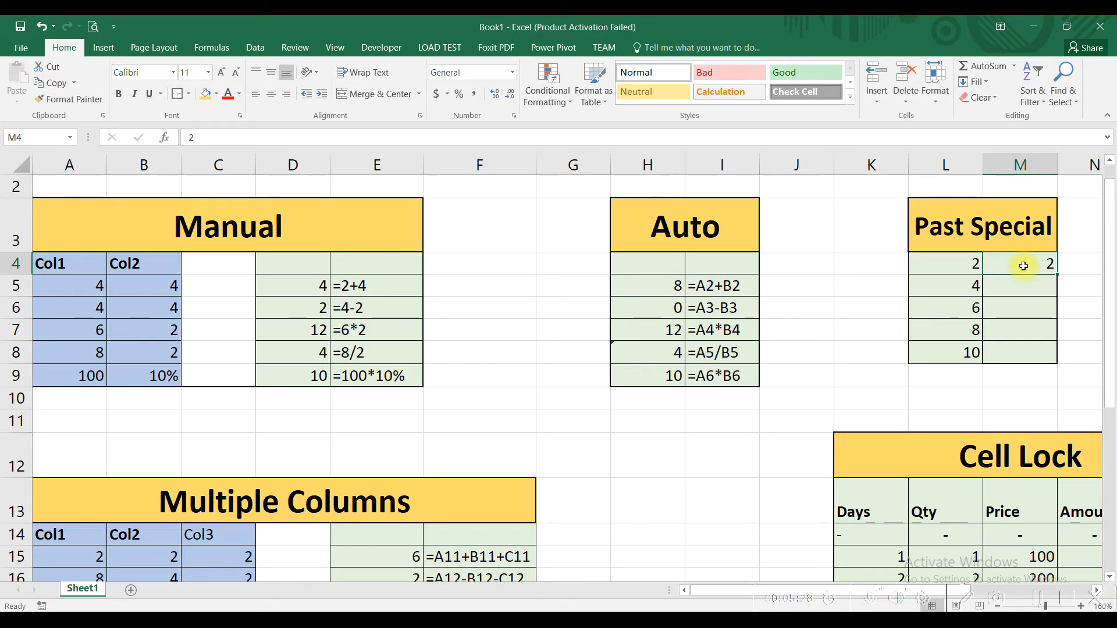
click(51, 82)
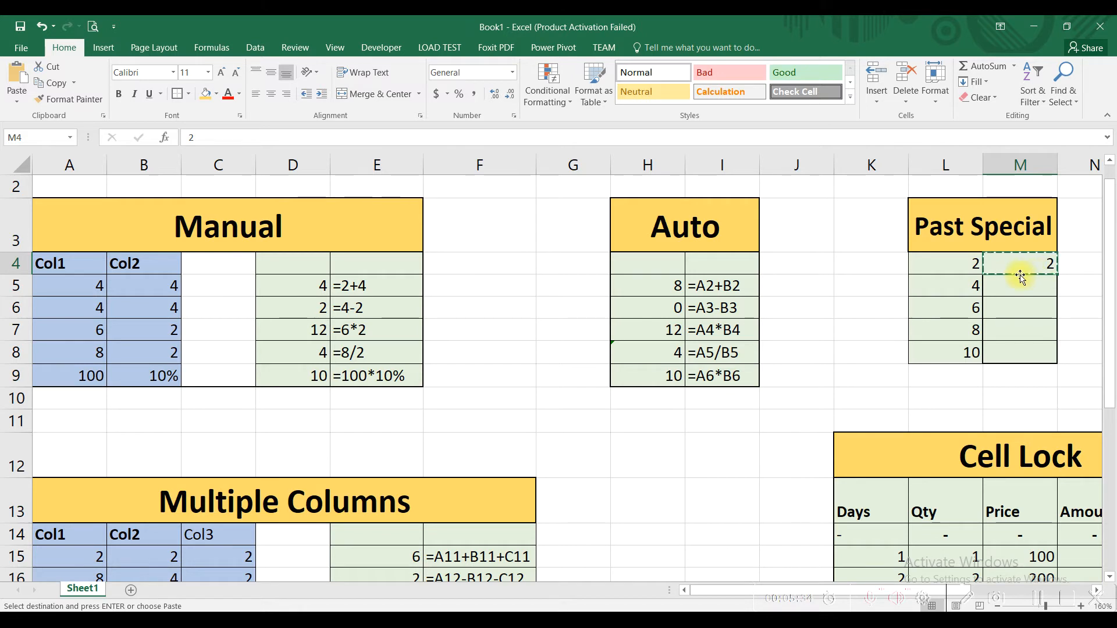
- Multiply every number in L4:L8 by the copied M4 value using Paste Special with the Multiply operation
drag(956, 262, 943, 348)
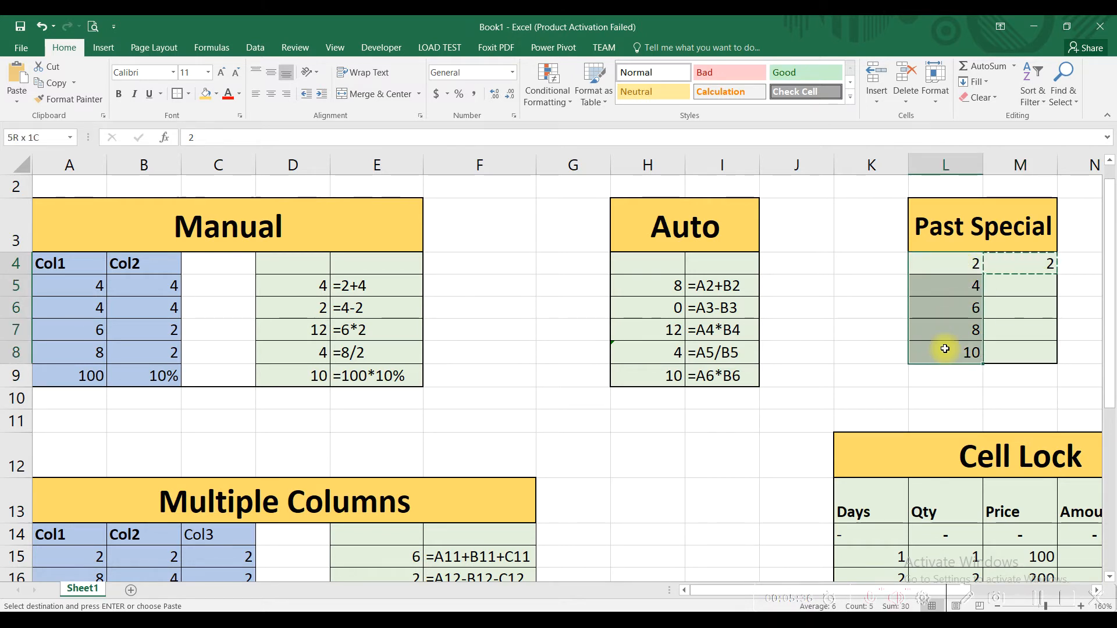
click(17, 106)
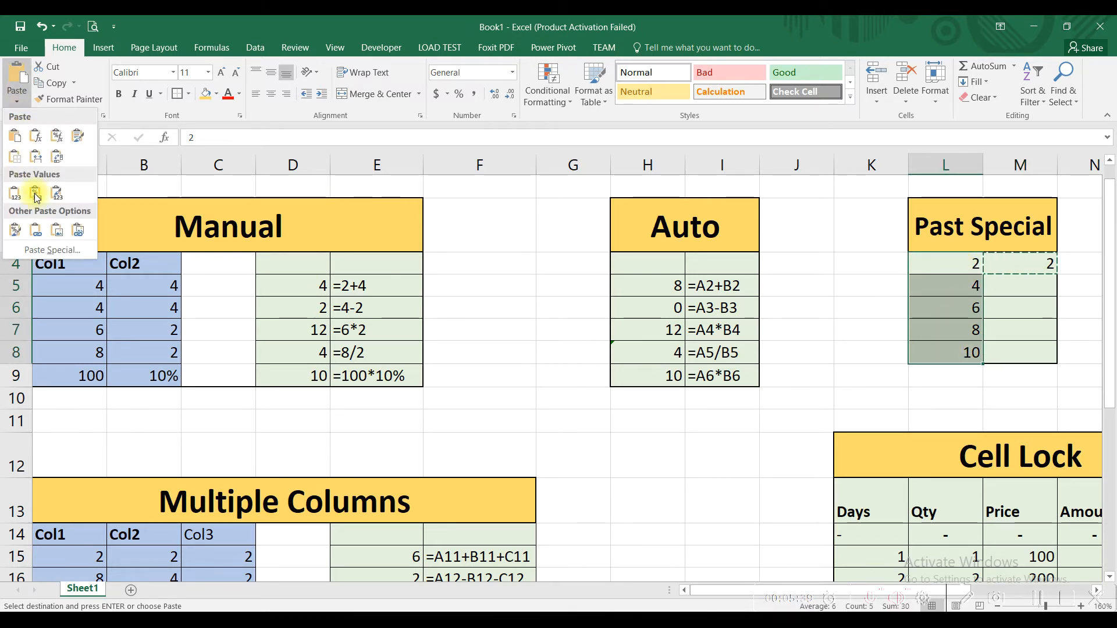
click(43, 251)
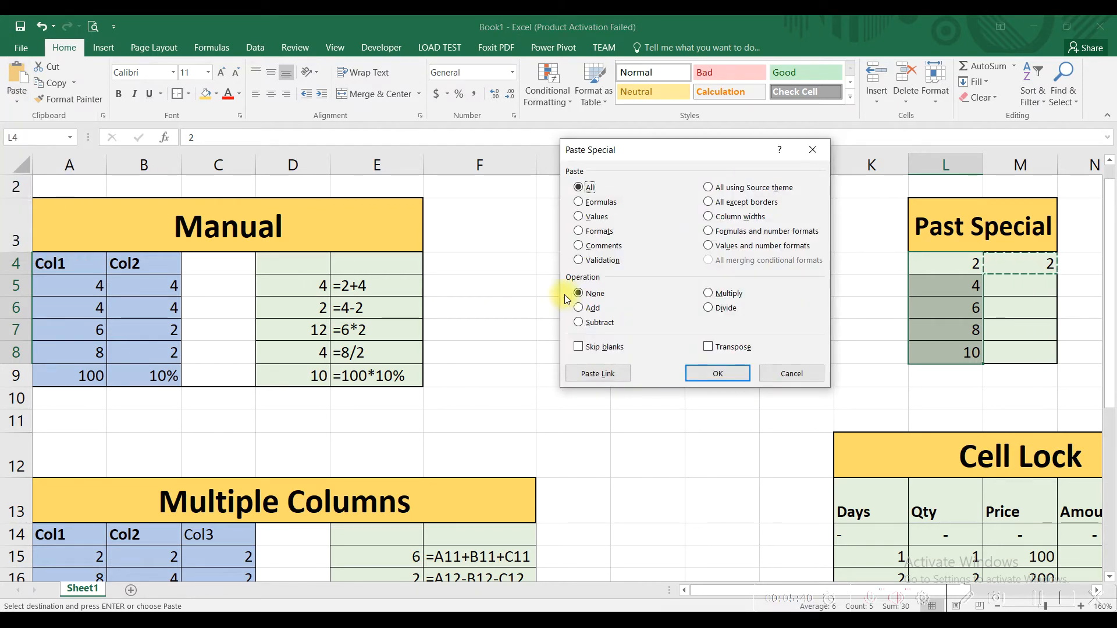
click(715, 294)
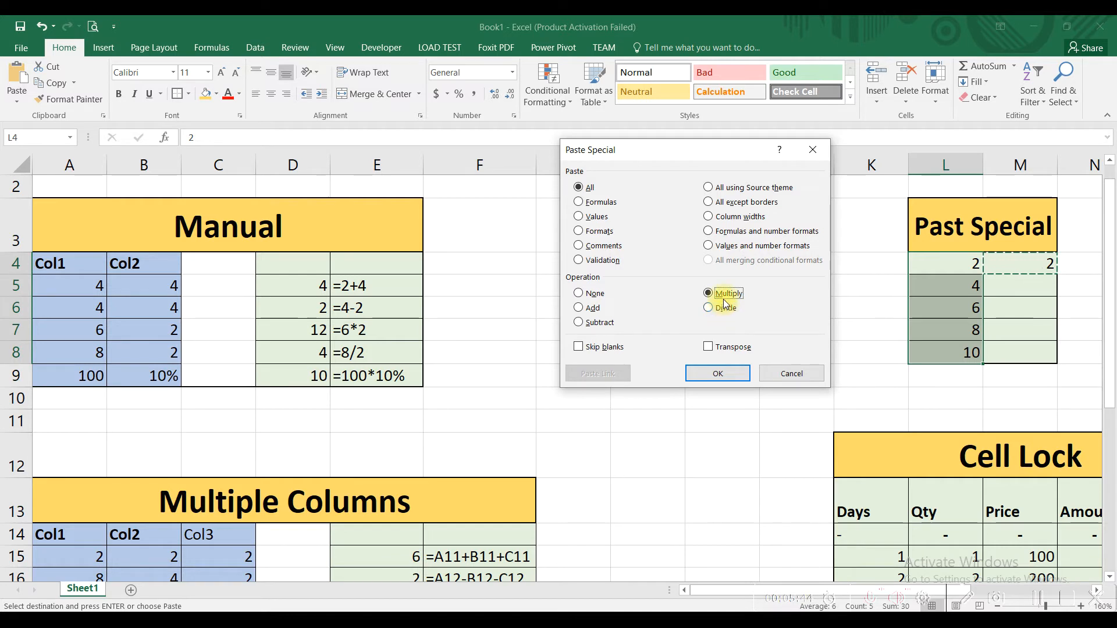
click(722, 372)
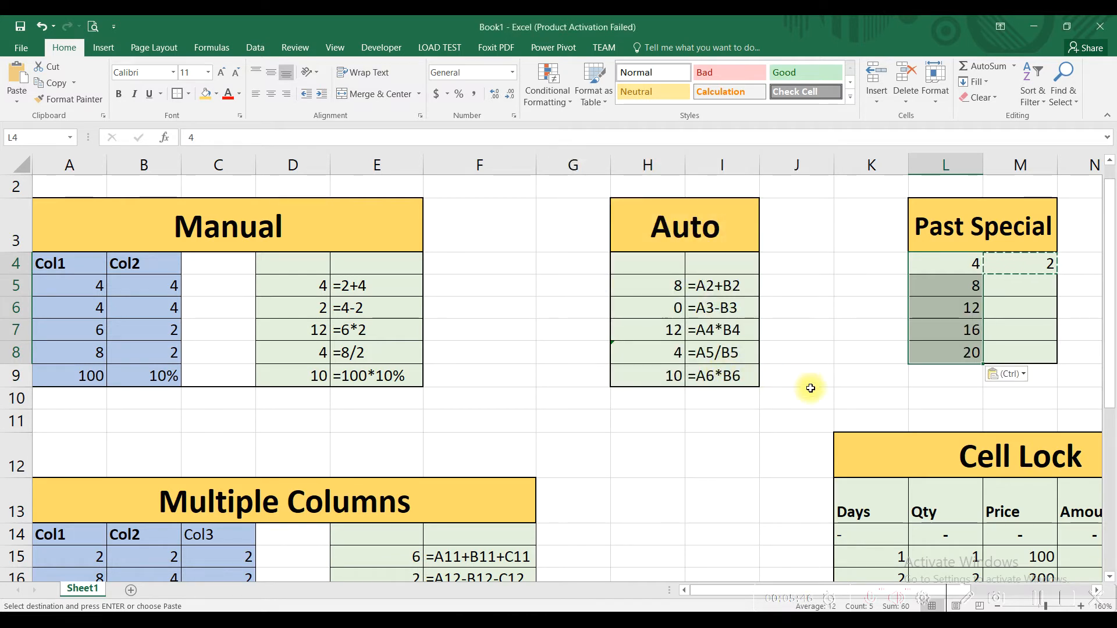
click(947, 262)
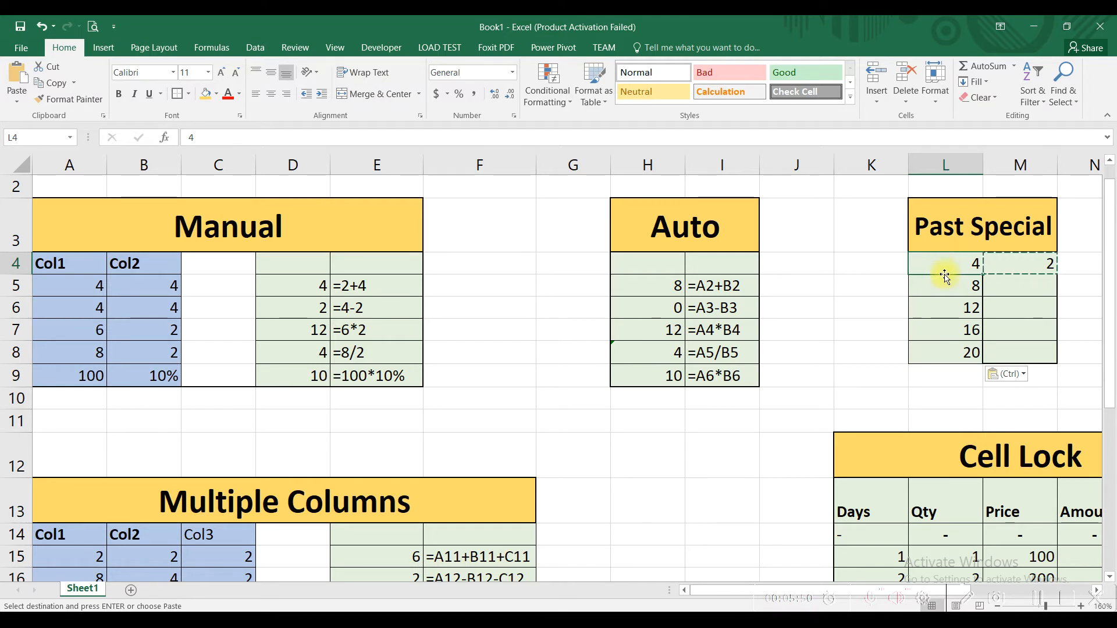
click(945, 276)
click(942, 352)
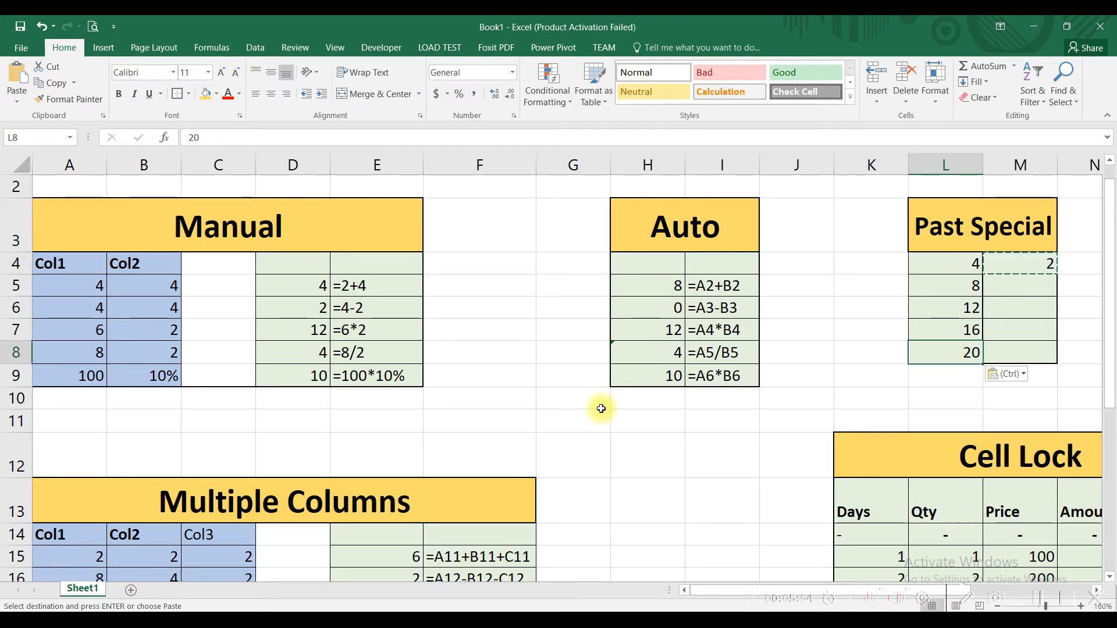
- Compare the two input columns of the Manual table with the three input columns of the Multiple Columns table
scroll(536, 403, down, 4)
scroll(358, 342, down, 1)
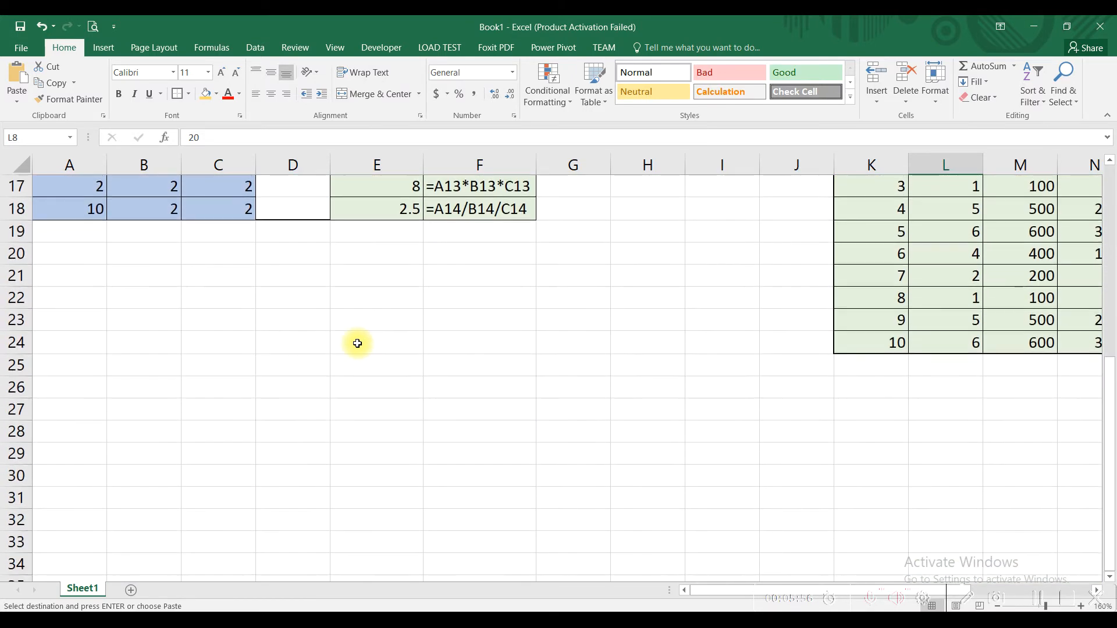
scroll(356, 346, up, 2)
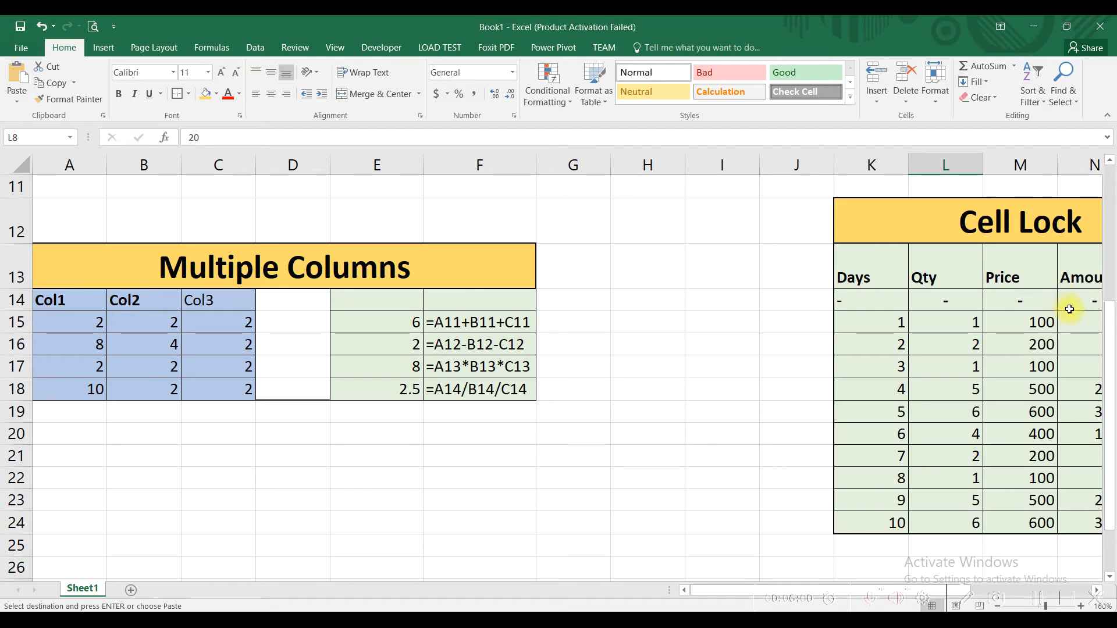
scroll(1067, 319, up, 3)
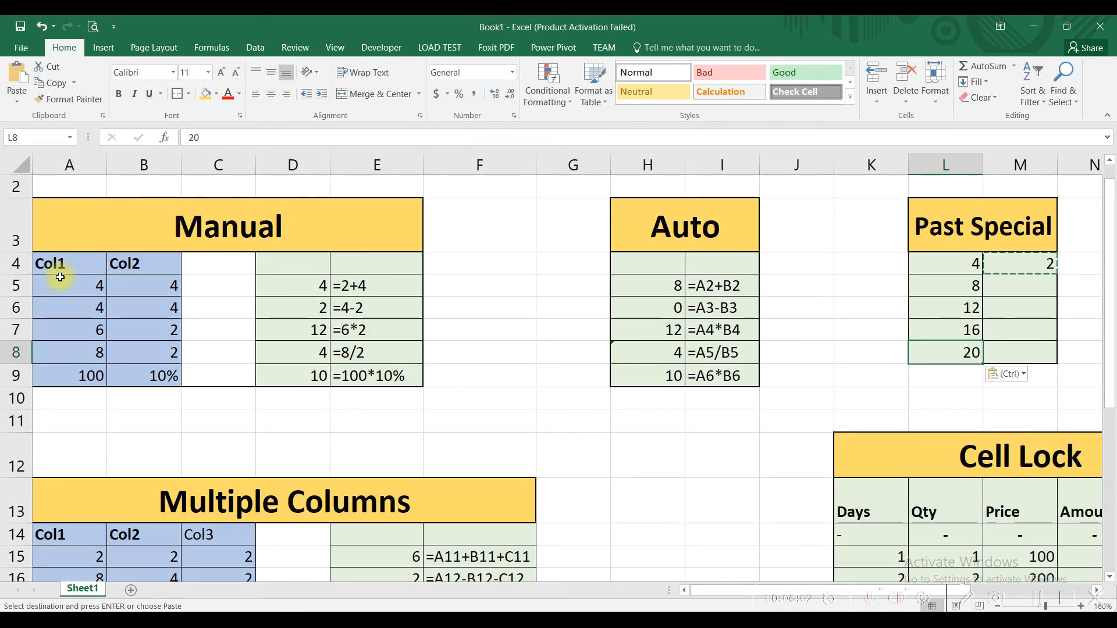
drag(55, 281, 59, 355)
drag(154, 294, 160, 353)
scroll(195, 384, down, 3)
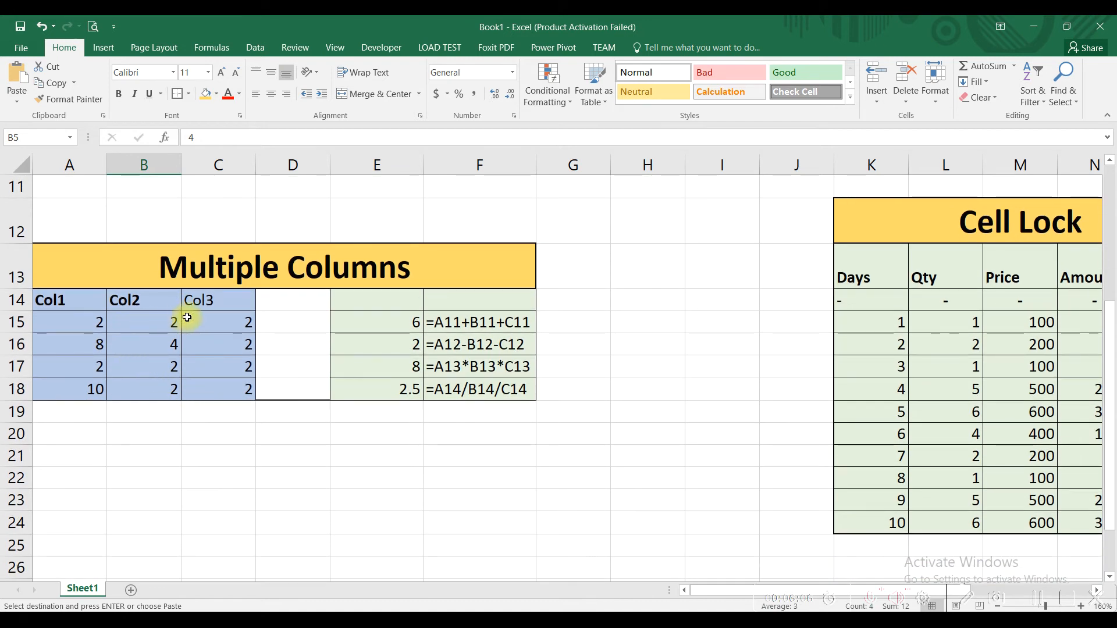
click(208, 320)
click(81, 322)
- Enter the three-column addition formula =A15+B15+C15 in cell E15 of the Multiple Columns table
click(376, 322)
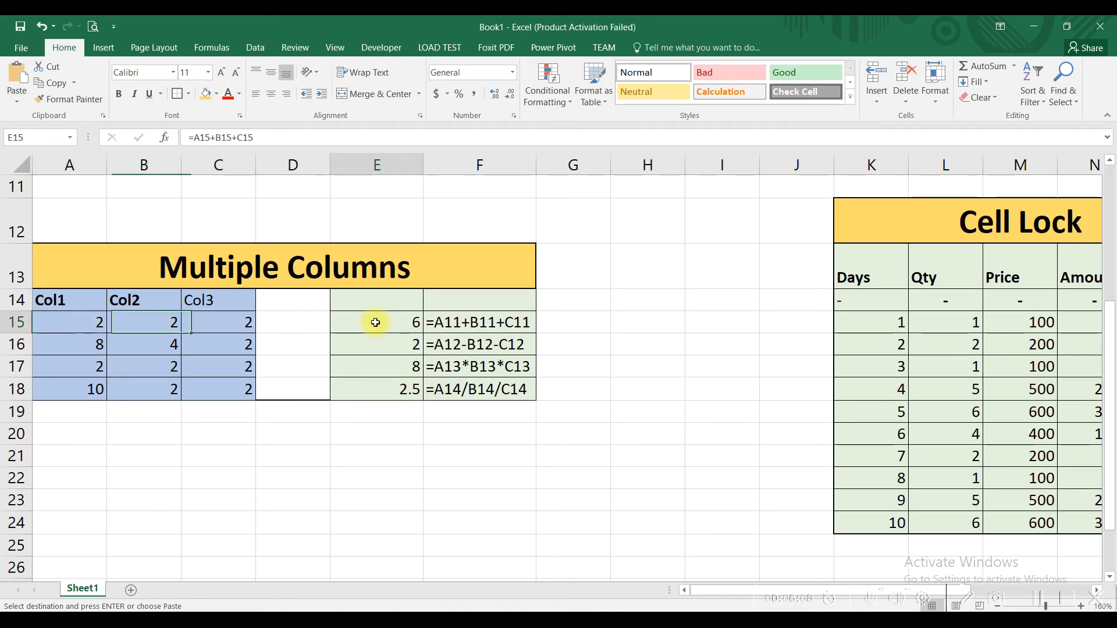
text(=)
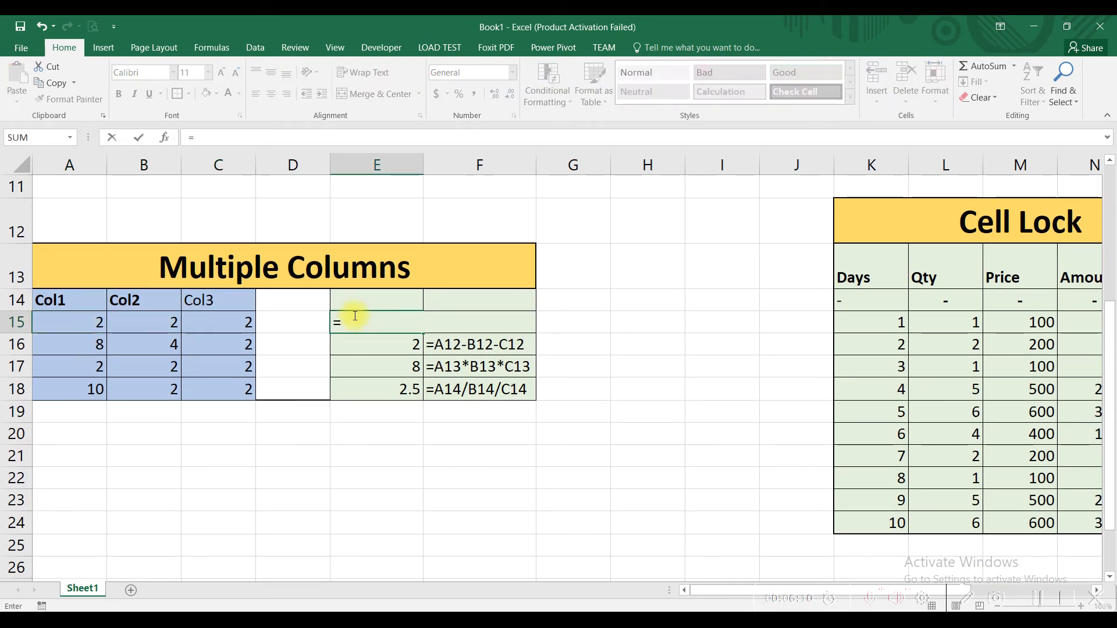
click(81, 323)
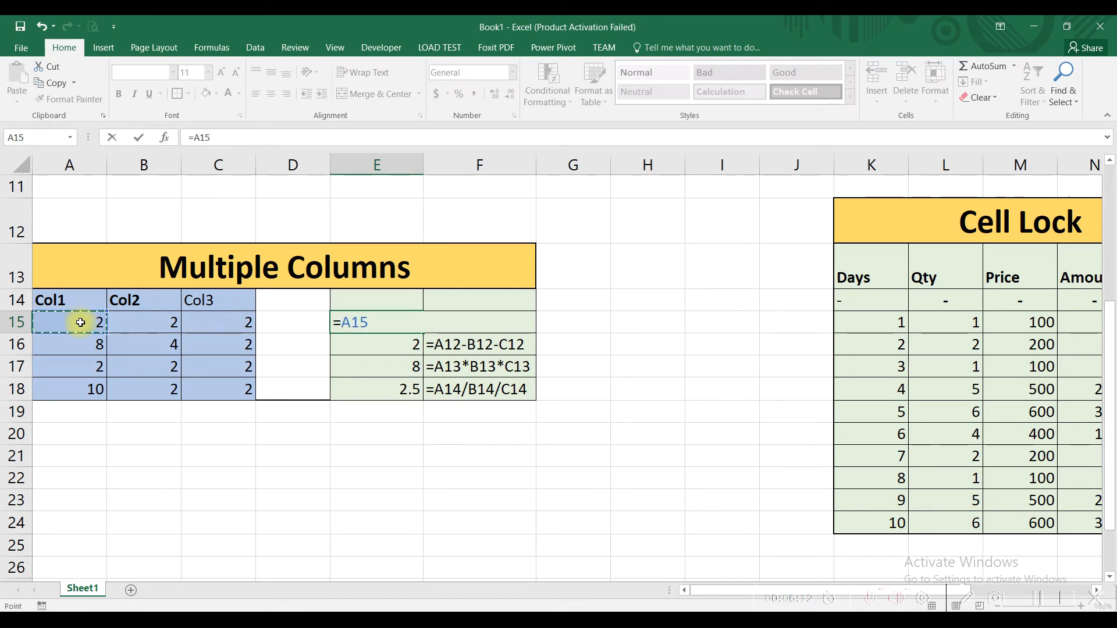
text(+)
click(127, 320)
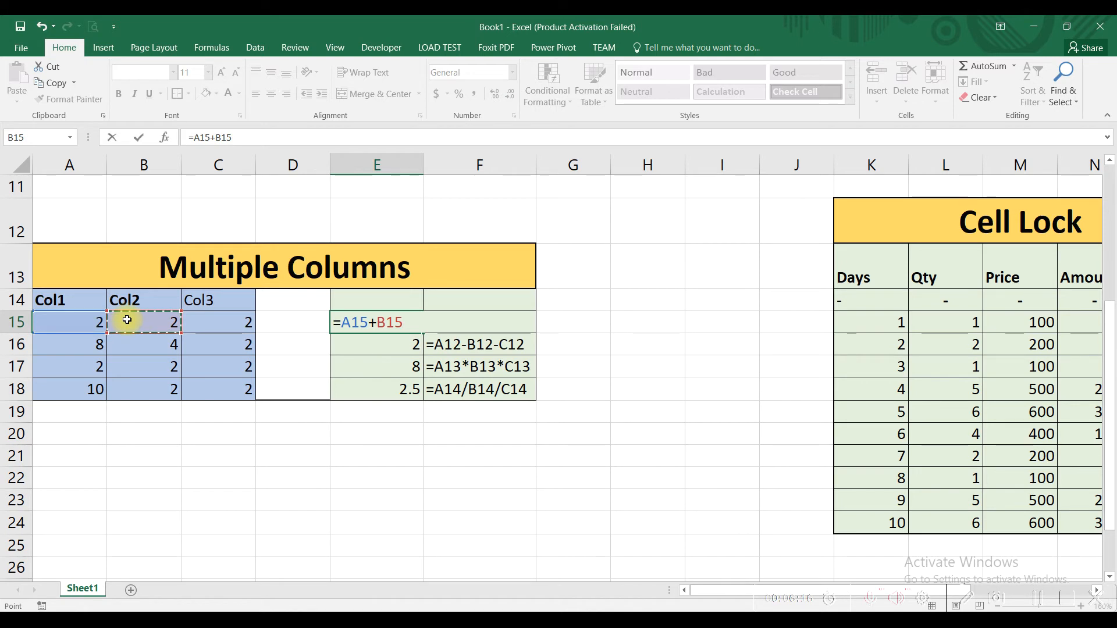
text(+)
click(199, 317)
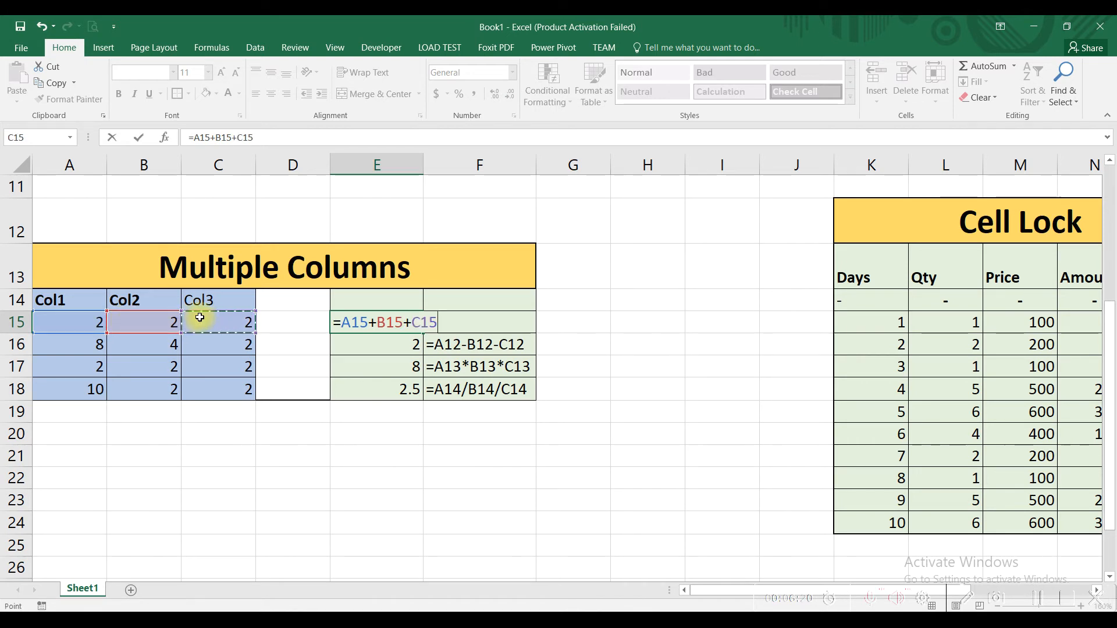
key(Return)
click(374, 326)
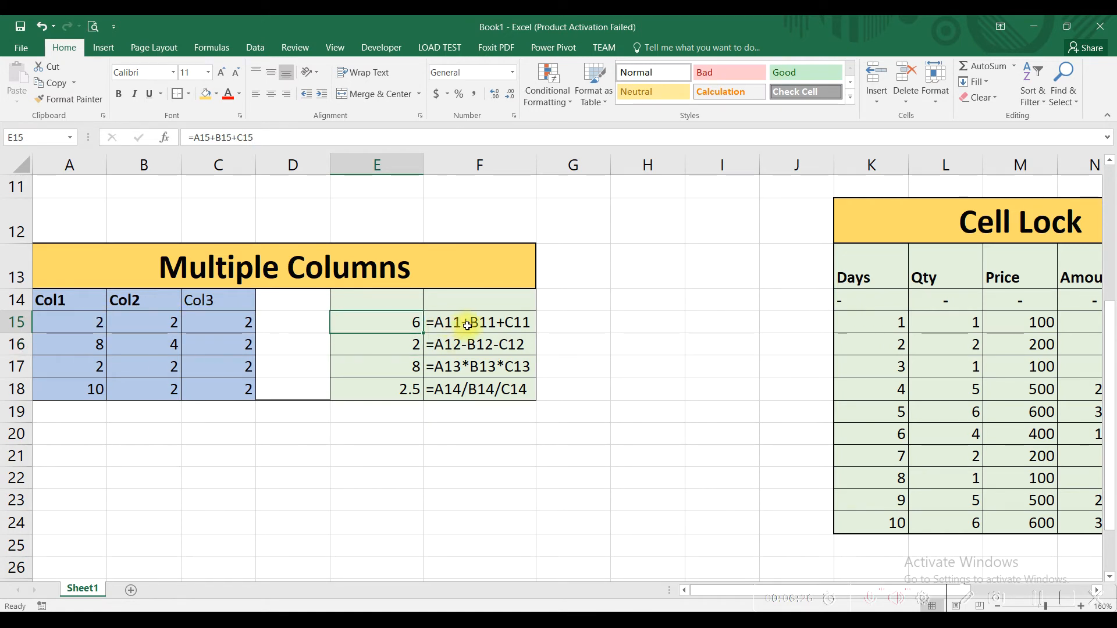
- Enter the three-column subtraction formula =A16-B16-C16 in cell E16 of the Multiple Columns table
click(386, 344)
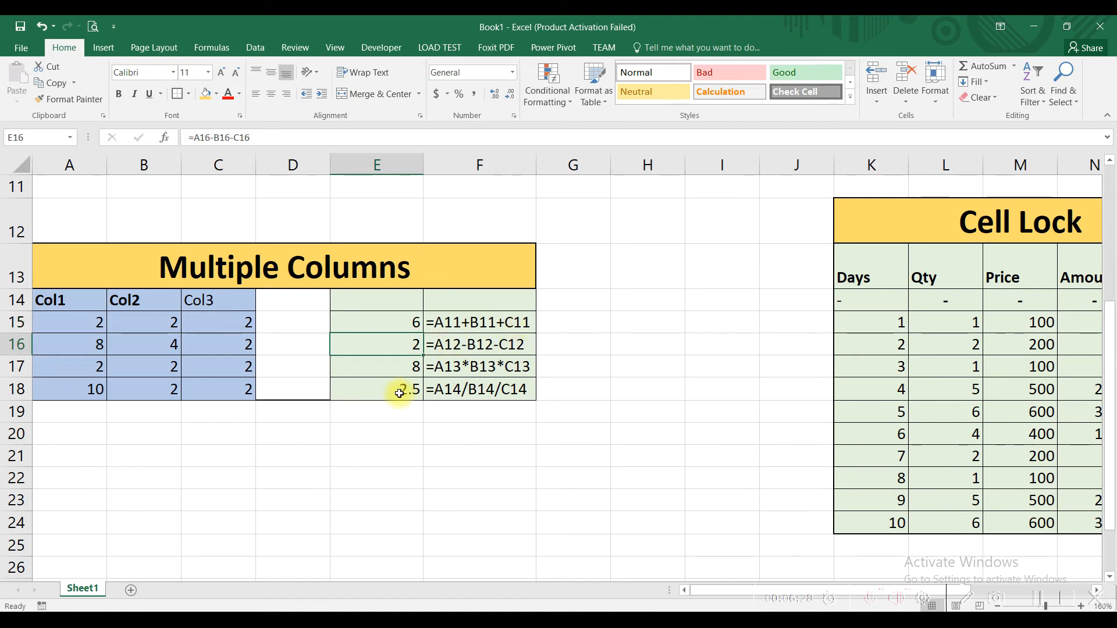
text(=)
click(82, 344)
text(-)
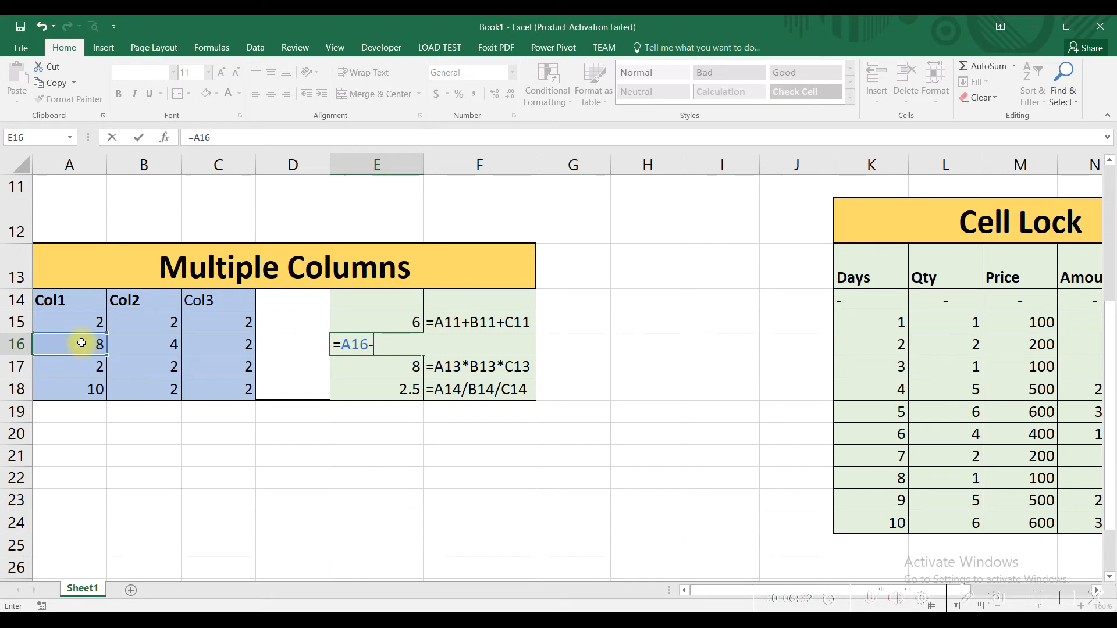
click(150, 343)
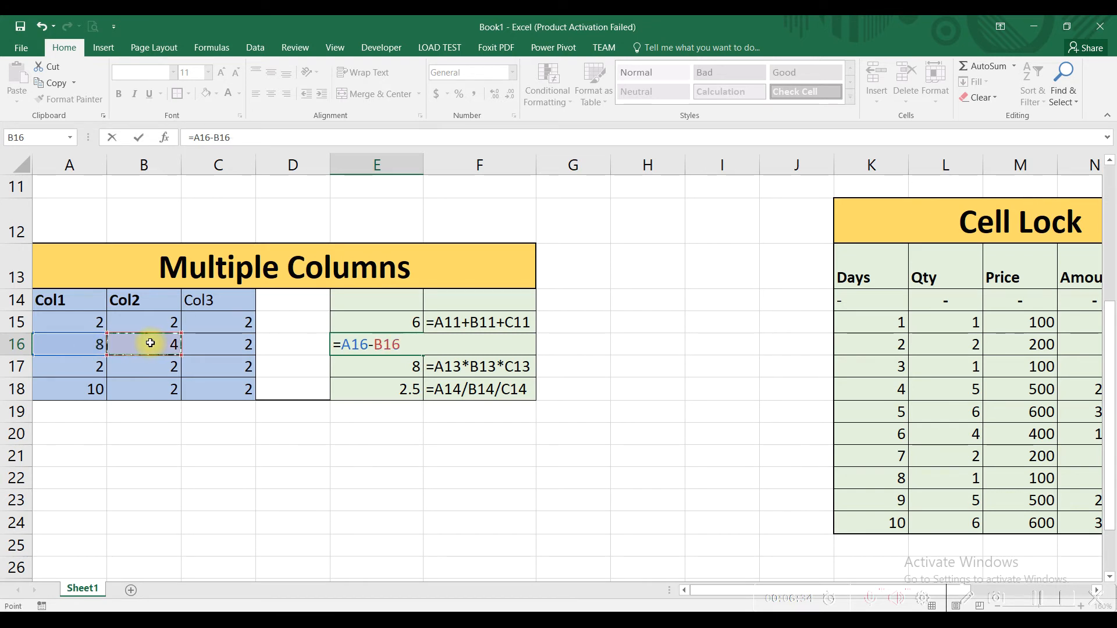
text(-)
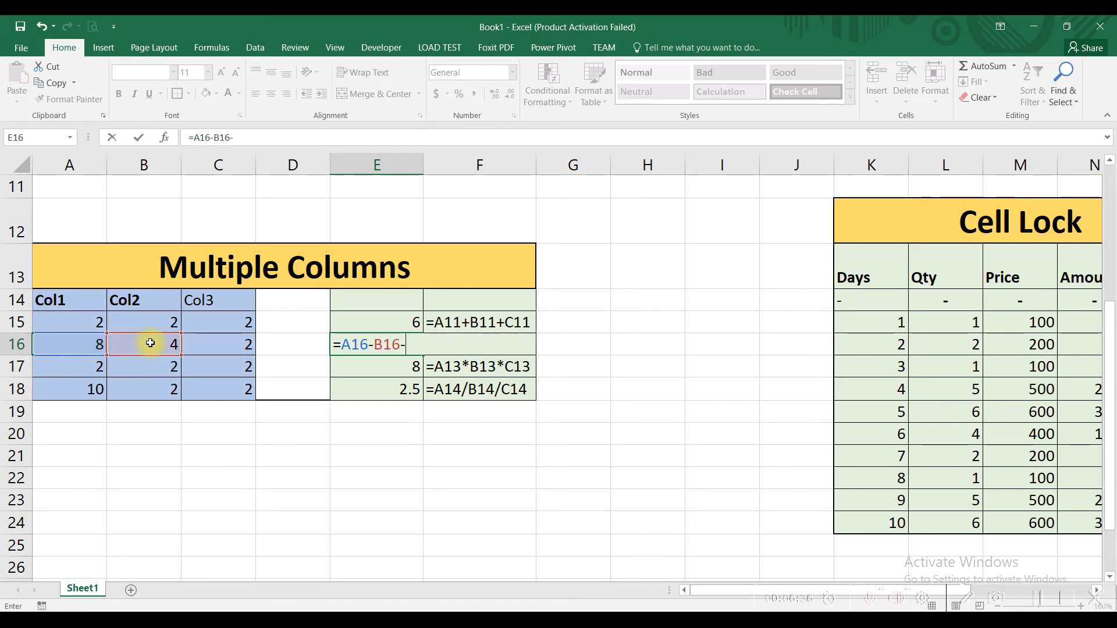
click(238, 346)
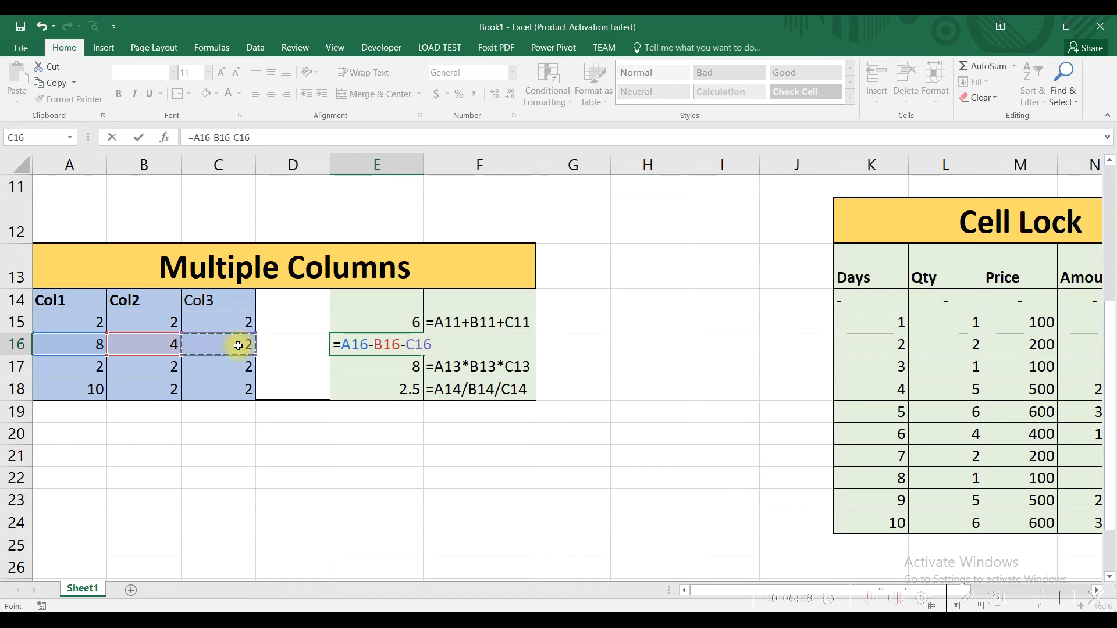
key(Return)
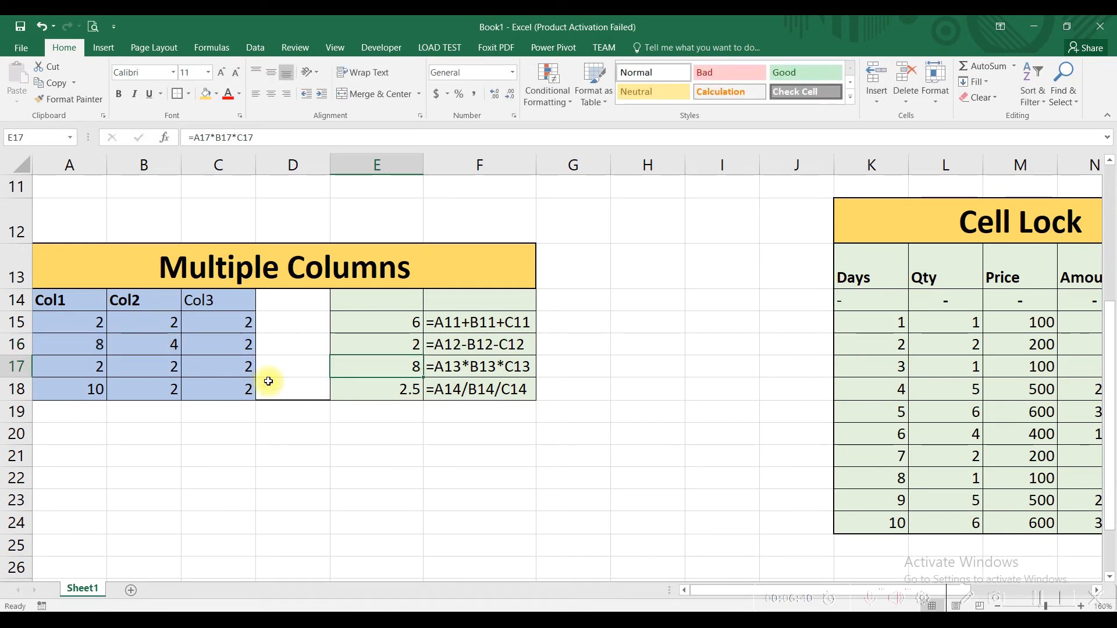
- Enter the three-column multiplication formula =A17*B17*C17 in cell E17 of the Multiple Columns table
text(=)
click(58, 366)
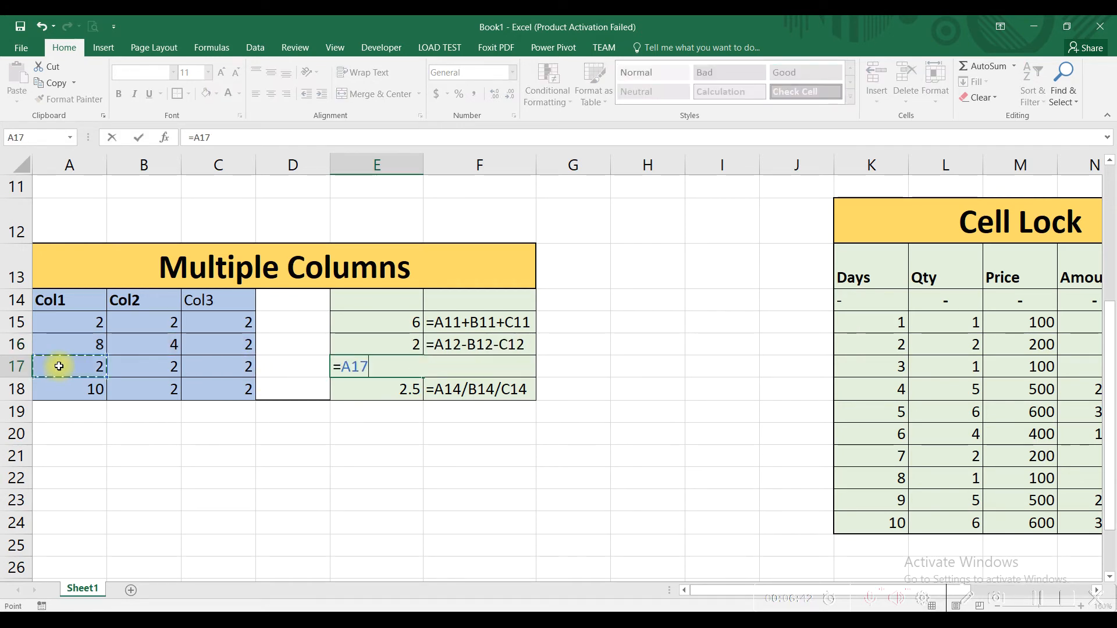
text(*)
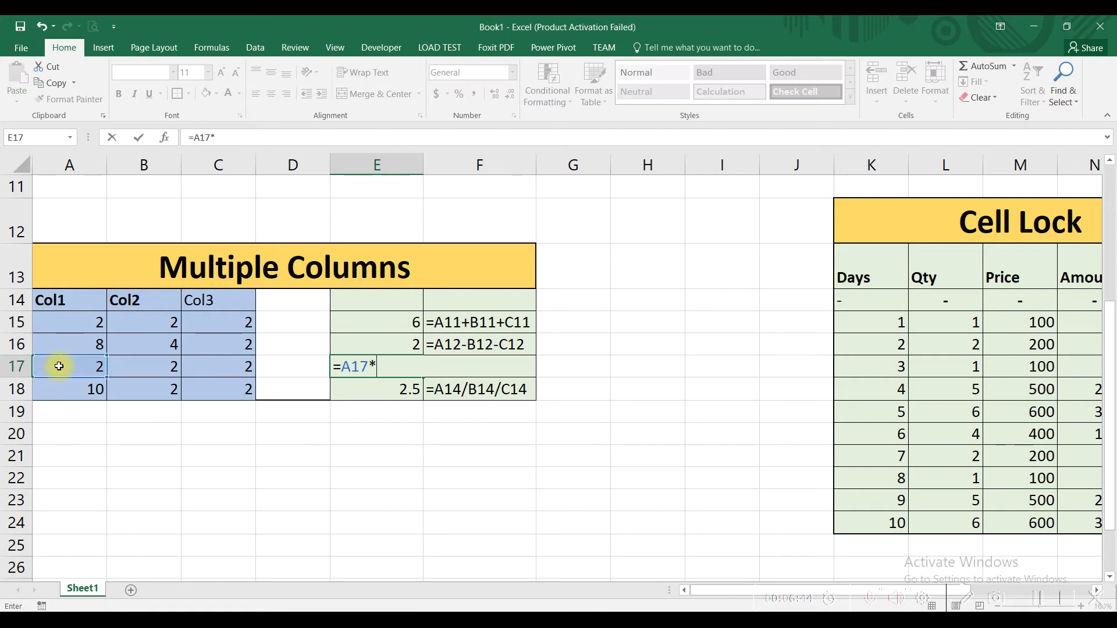
click(136, 365)
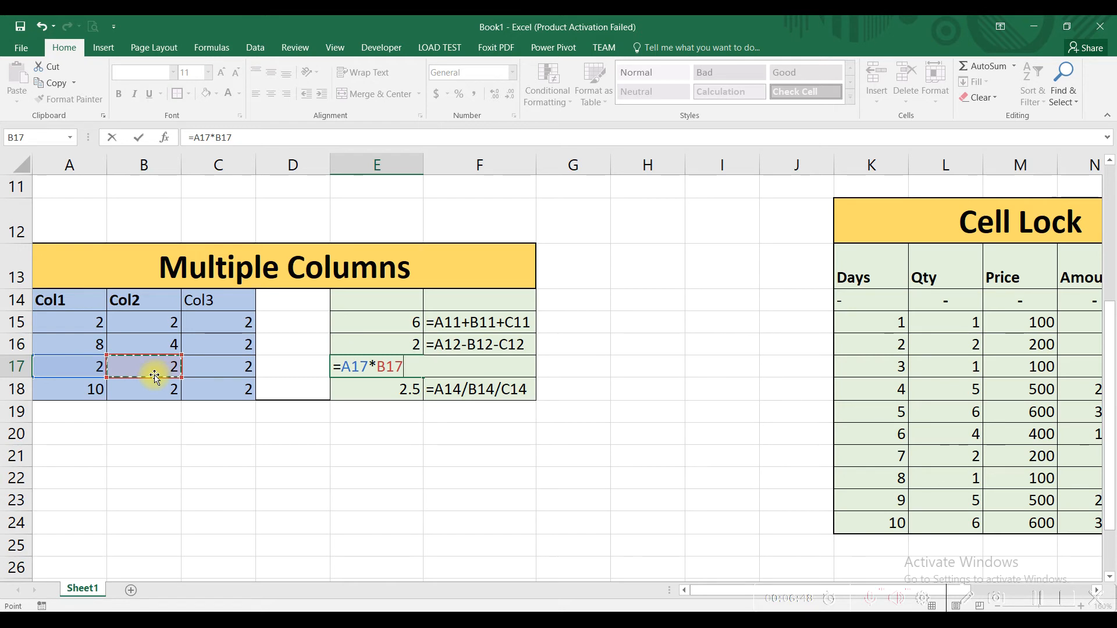
text(*)
click(226, 373)
key(Return)
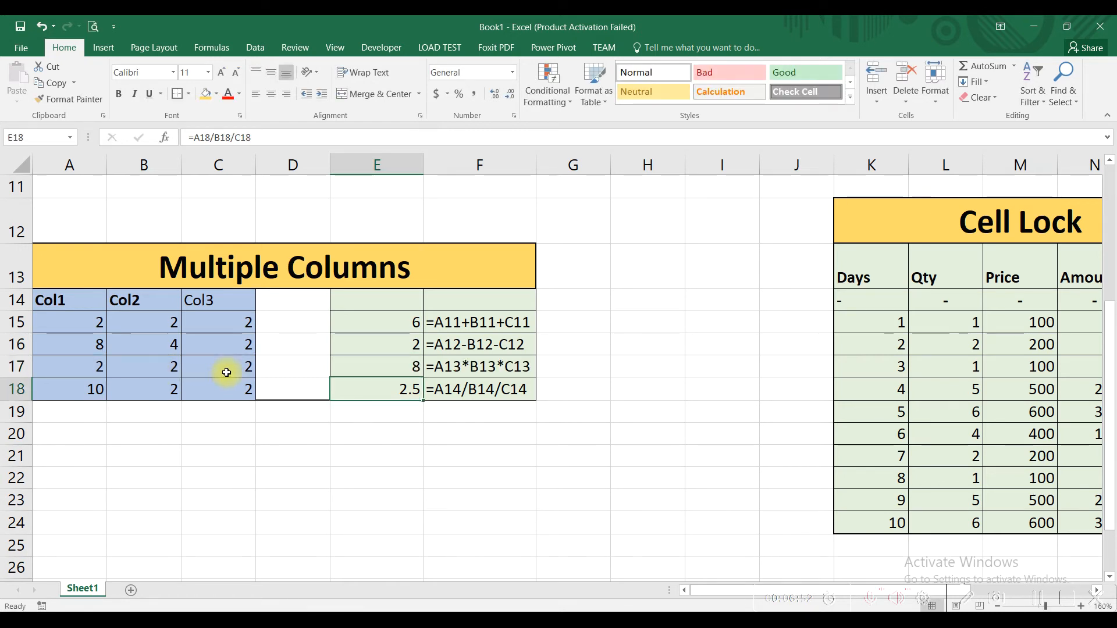
- Enter the three-column division formula =A18/B18/C18 in cell E18 and review its input cells A18, B18 and C18
text(=)
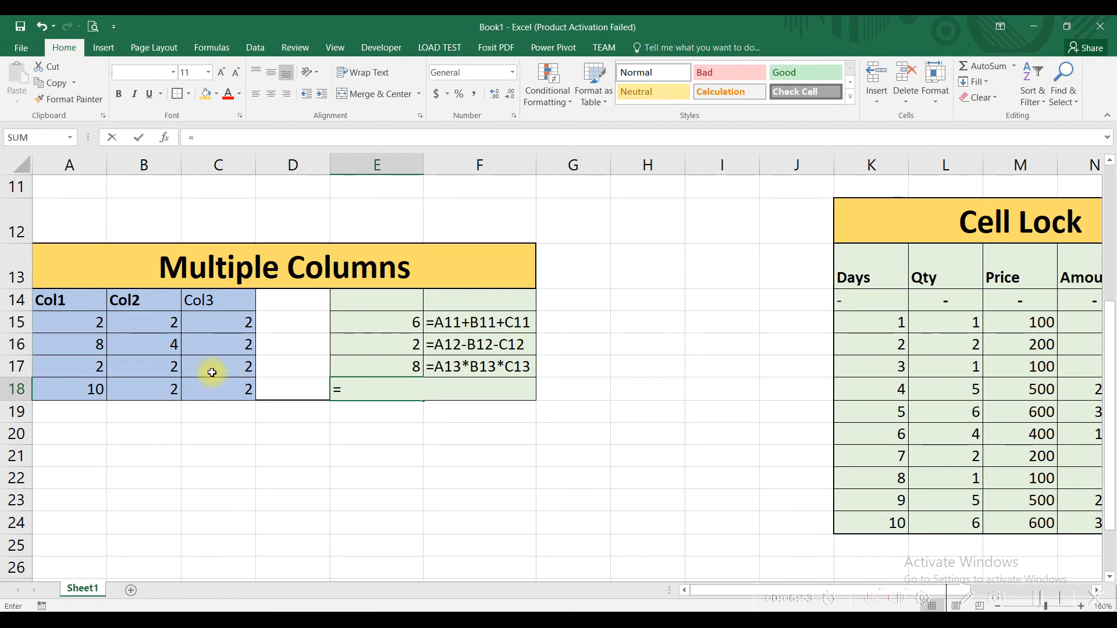
click(69, 395)
text(/)
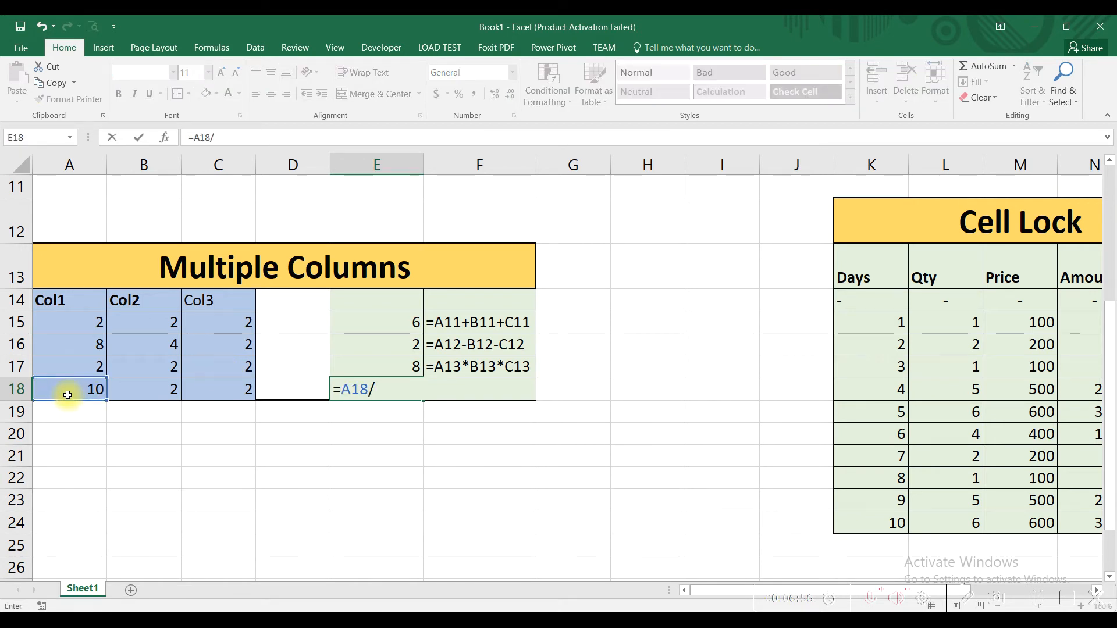
click(131, 384)
text(/)
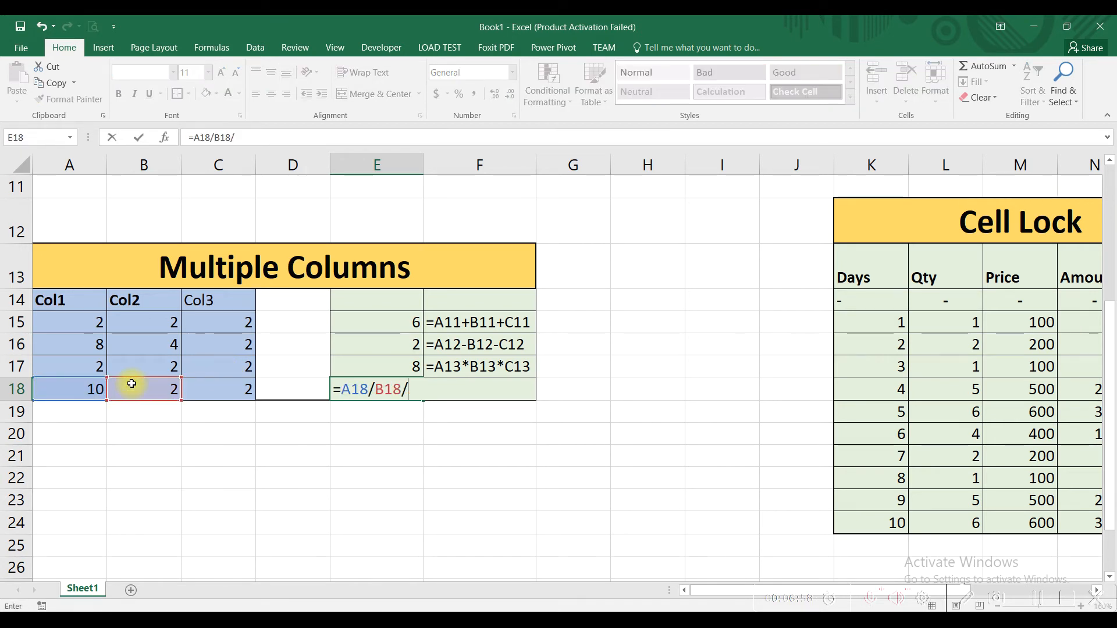
click(222, 387)
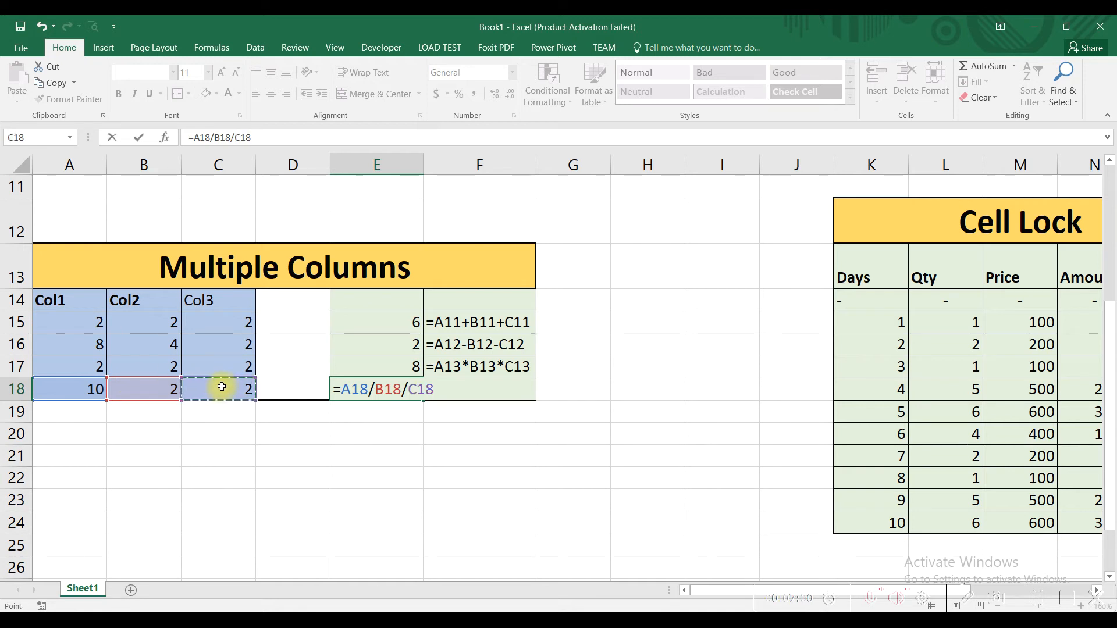
key(Return)
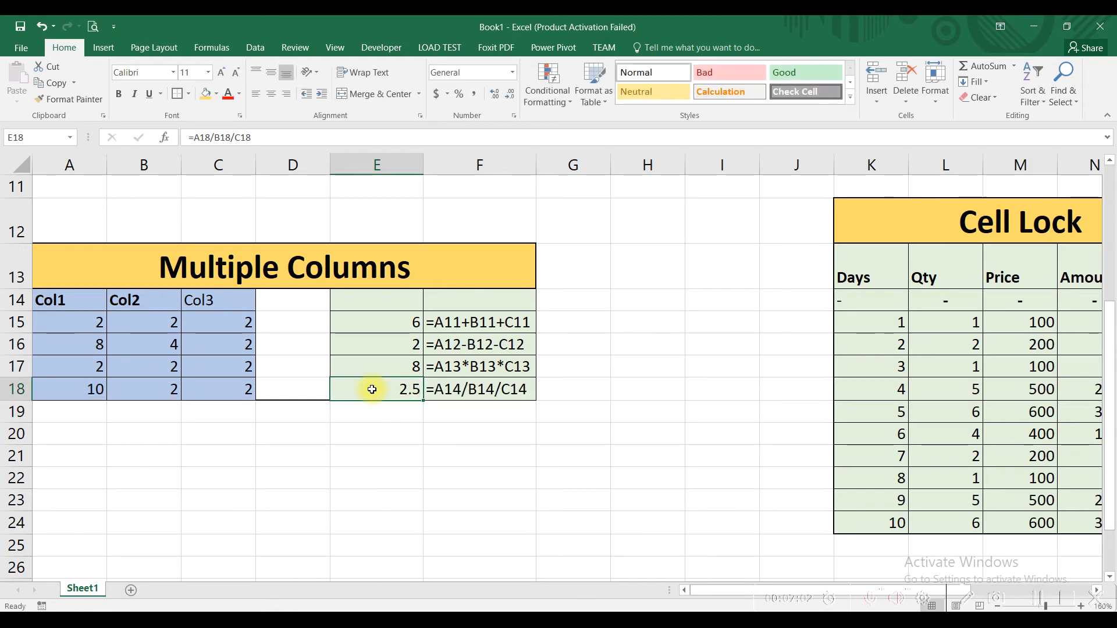
click(93, 387)
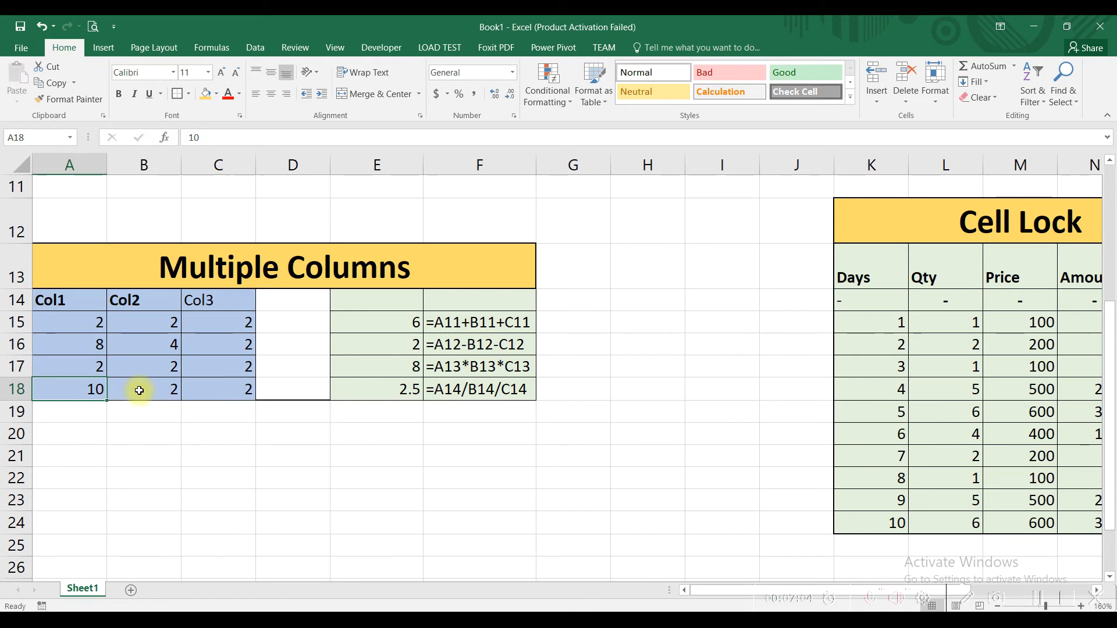
click(164, 395)
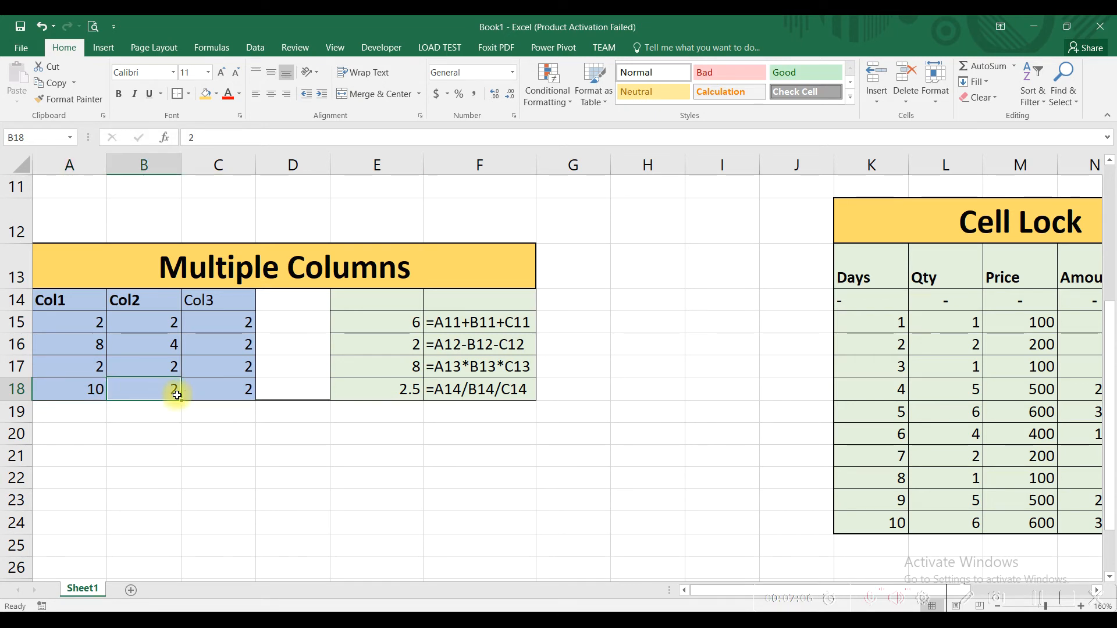
click(215, 387)
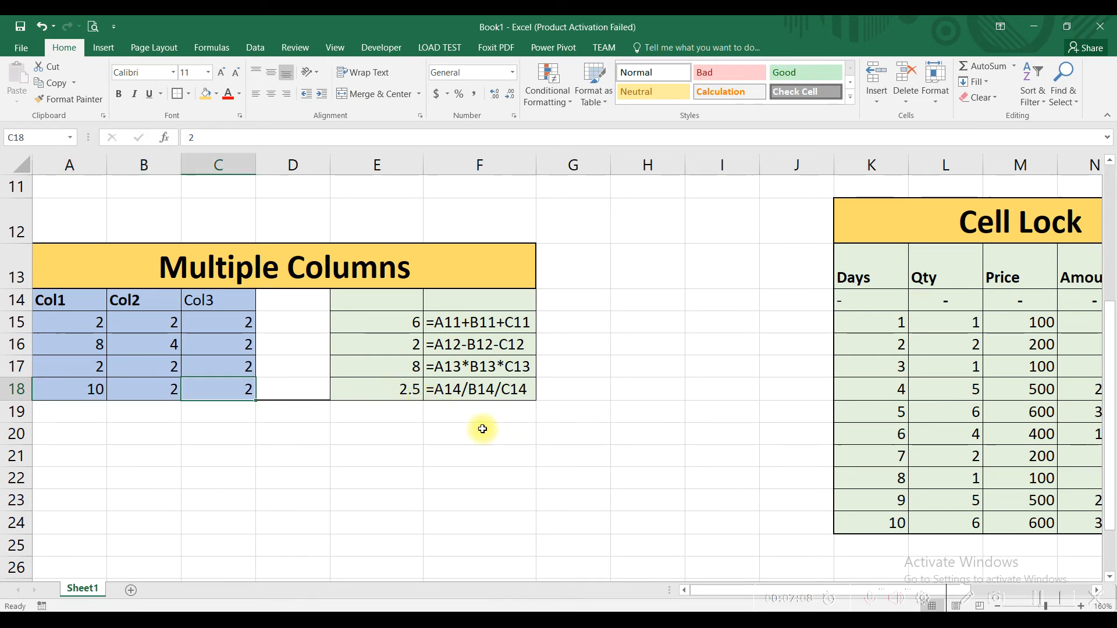
- Clear the existing Amount formulas in N15:N24 of the Cell Lock table
drag(707, 588, 809, 588)
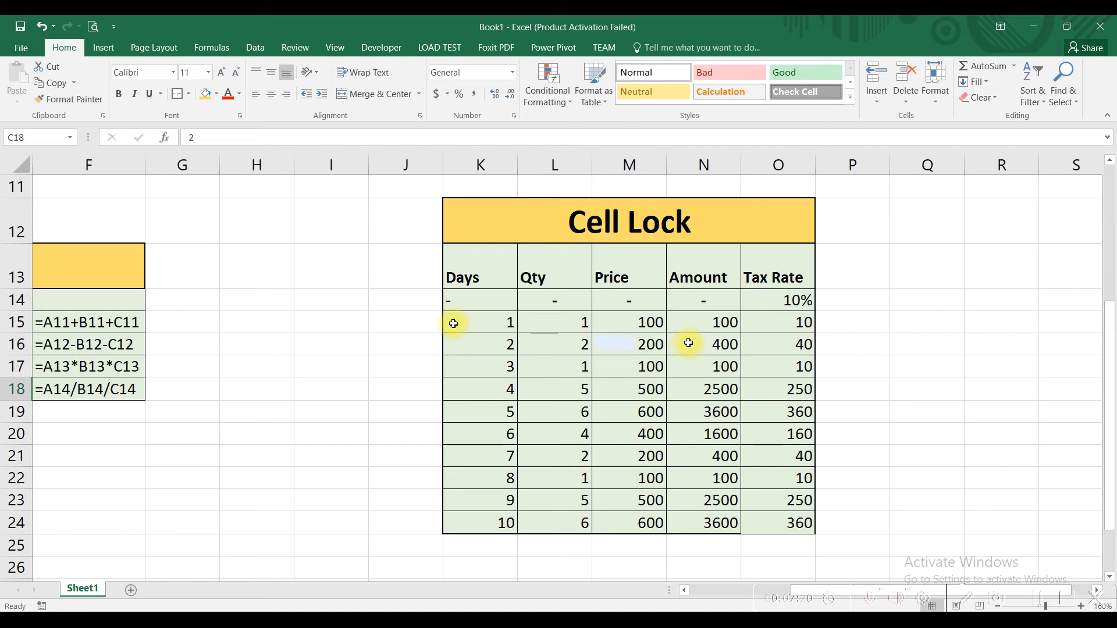
click(713, 317)
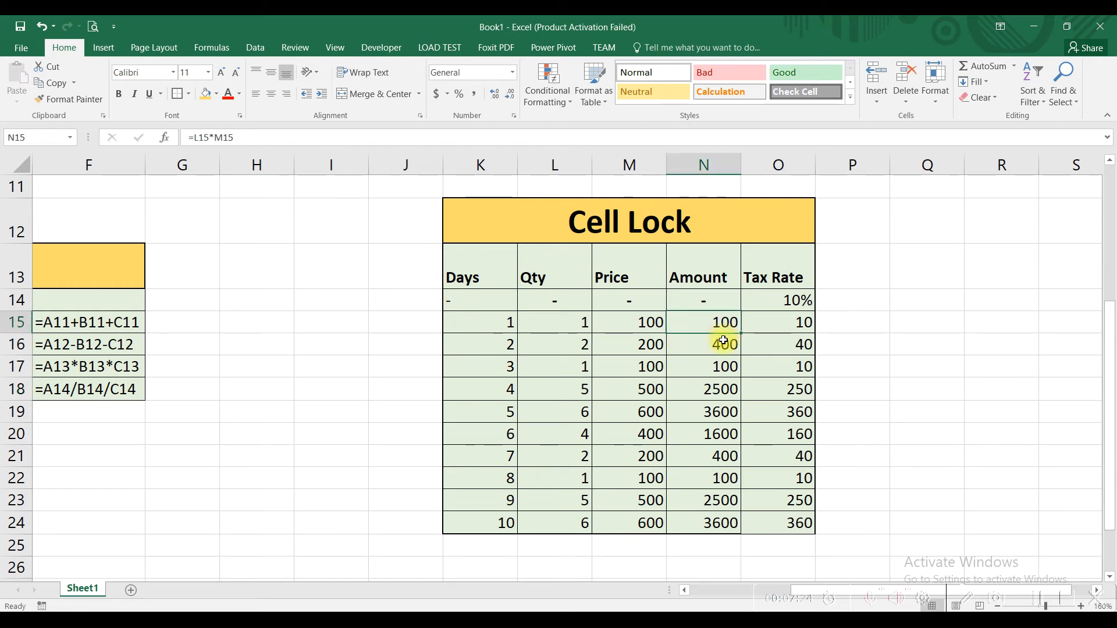
text(=)
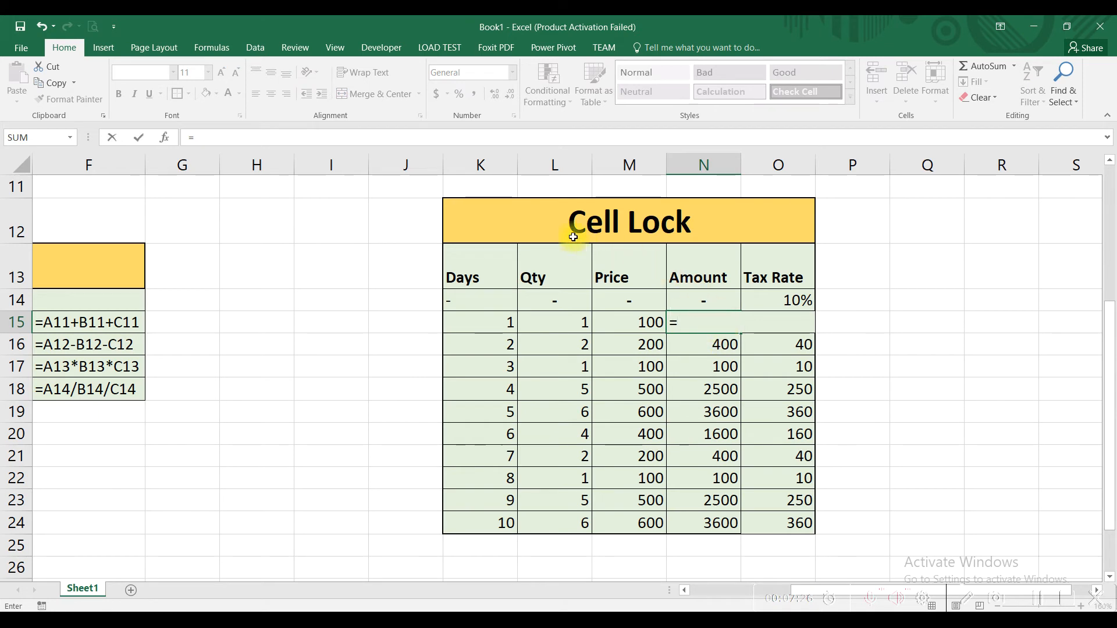
key(Escape)
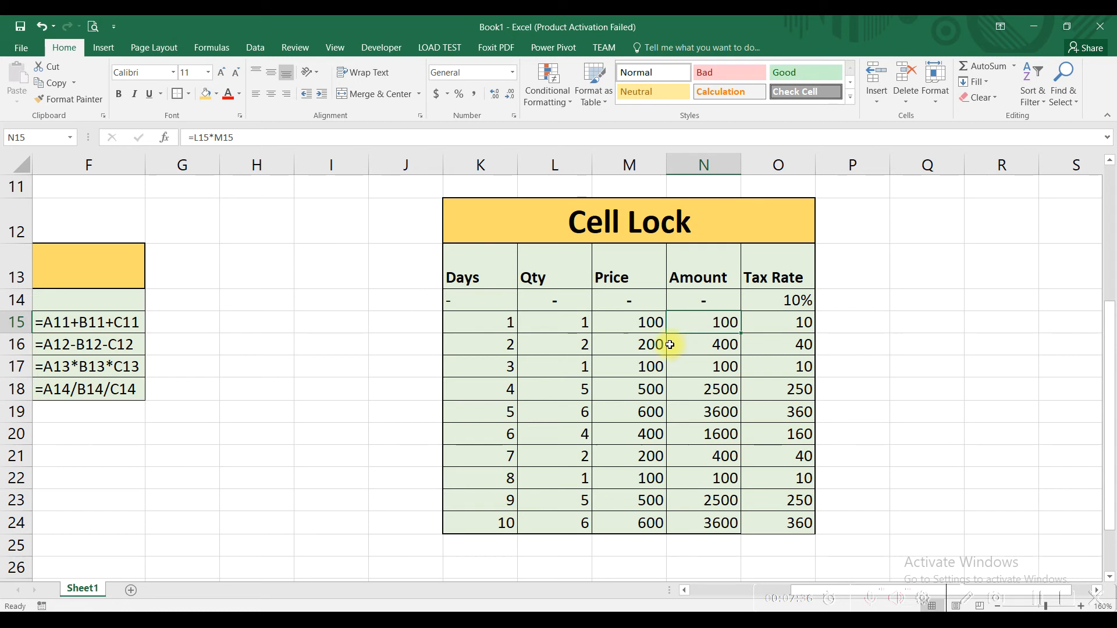
drag(679, 322, 740, 523)
key(Delete)
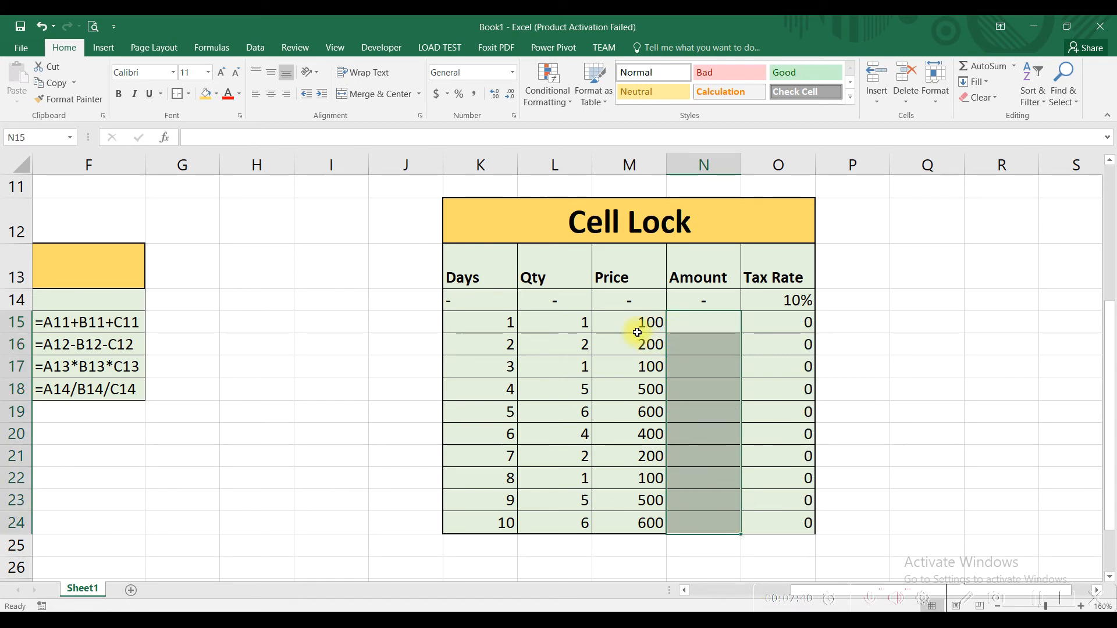
- Enter the formula =L15*M15 in cell N15 to multiply Qty by Price for the first day
click(549, 321)
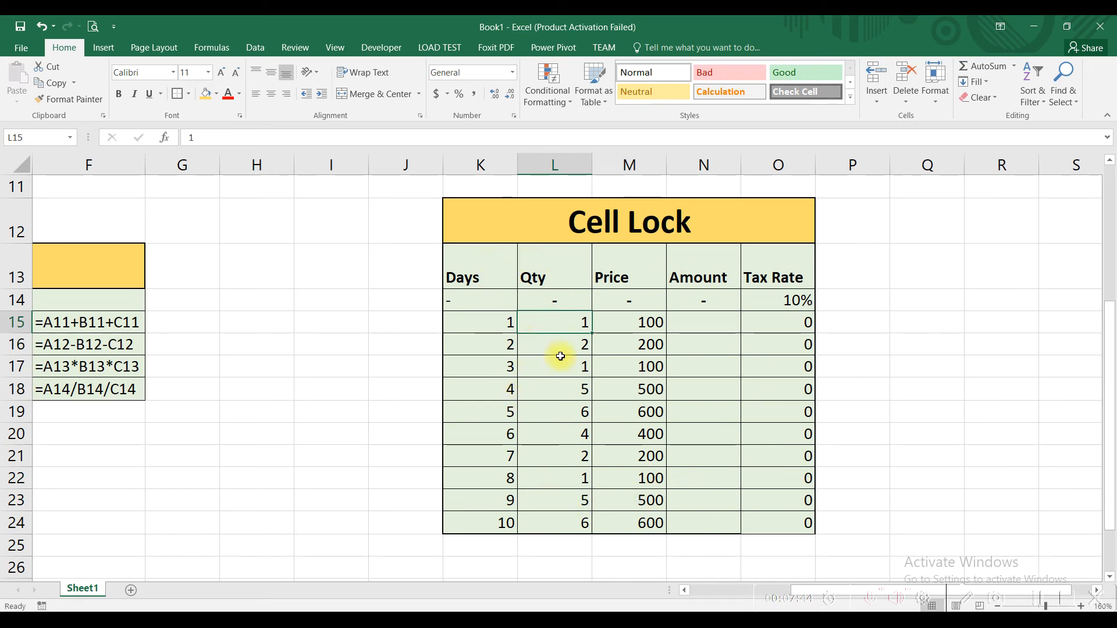
click(630, 320)
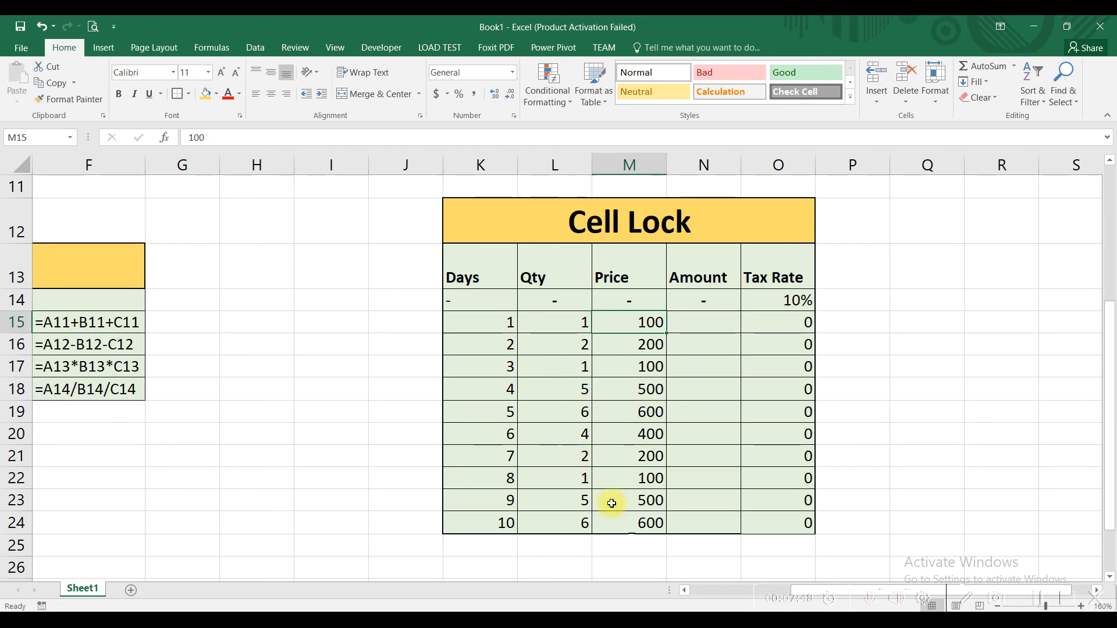
click(693, 329)
text(=)
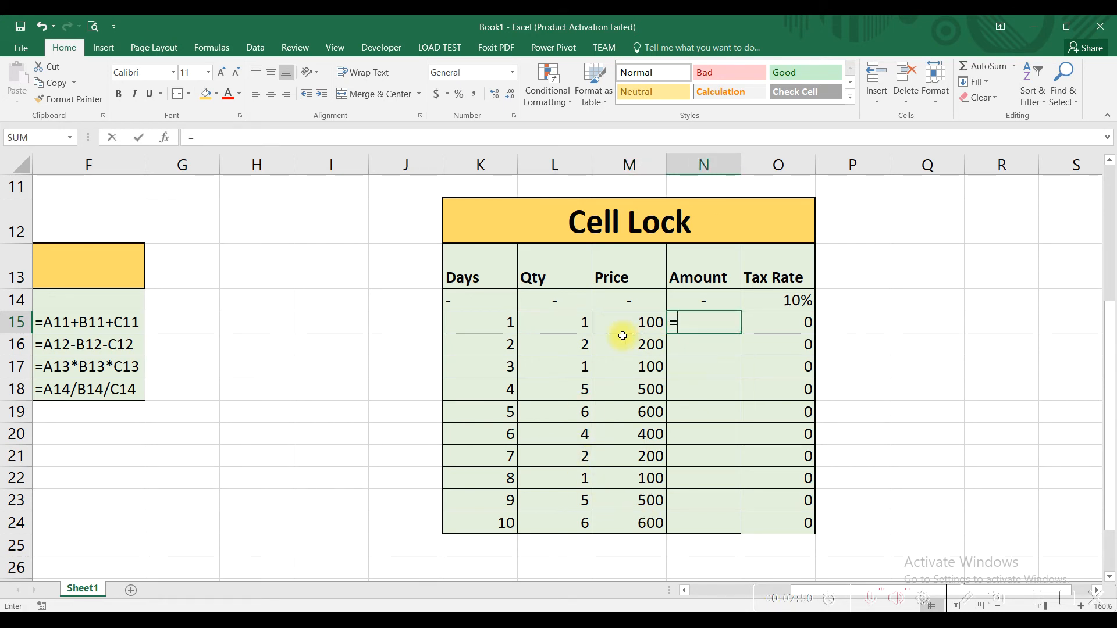
click(569, 322)
text(*)
click(614, 321)
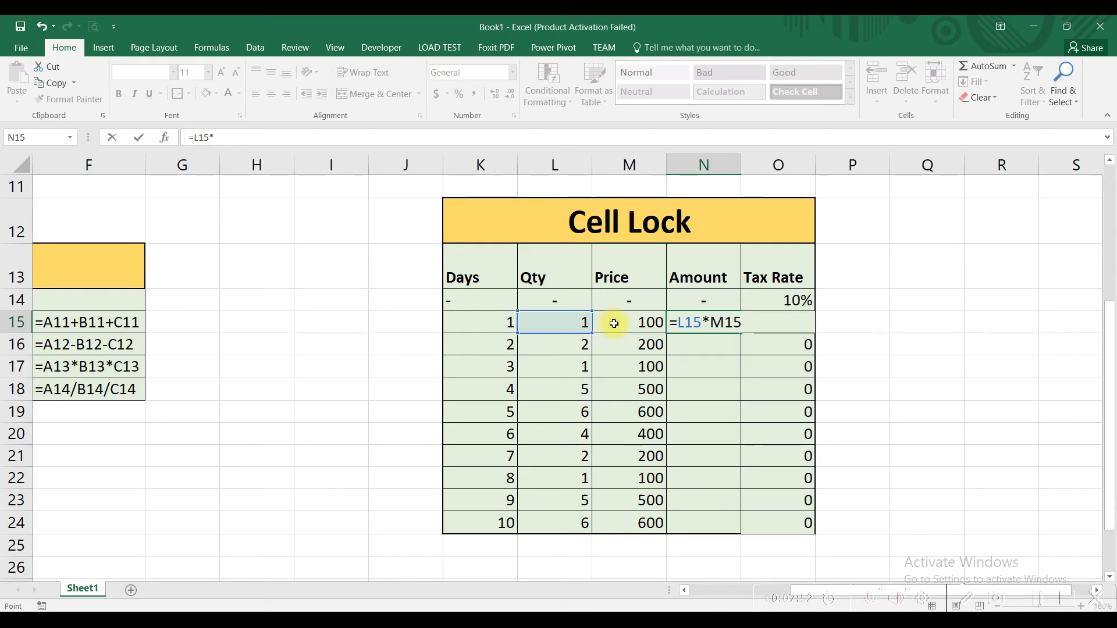
key(Return)
drag(611, 324, 581, 323)
click(716, 338)
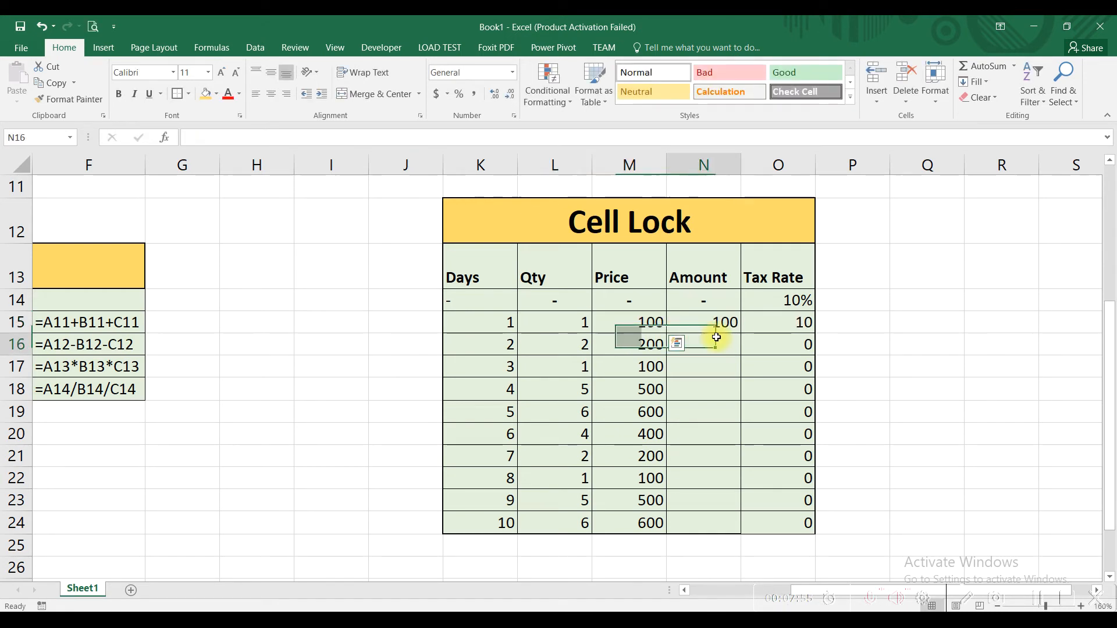
- Fill the Amount formula from N15 down to N24, check the last row, and undo the fill
click(701, 321)
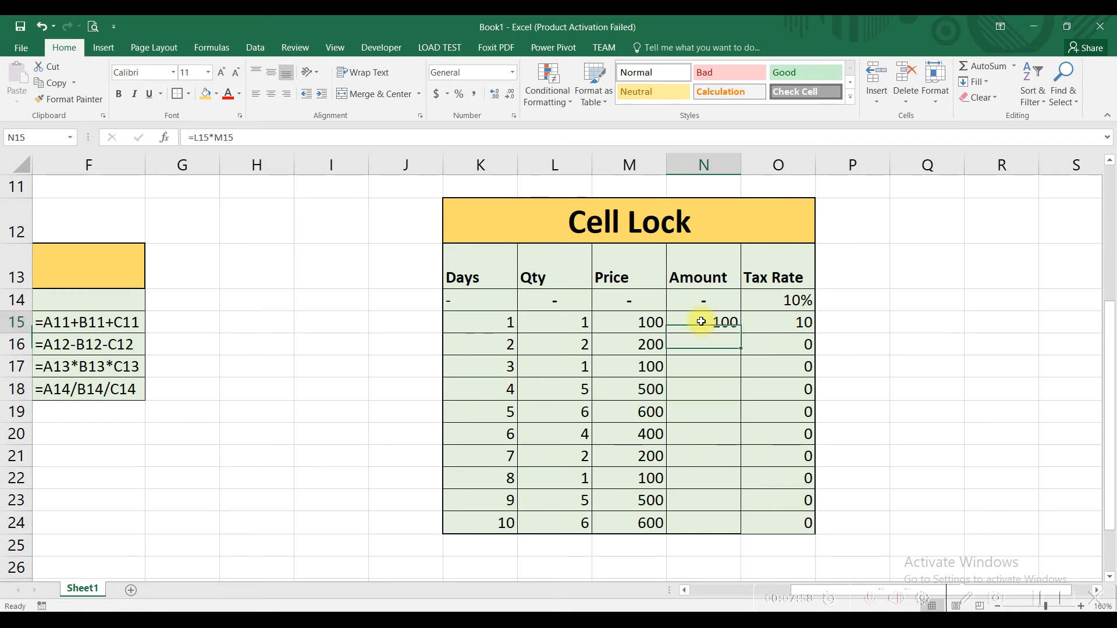
drag(742, 335, 738, 525)
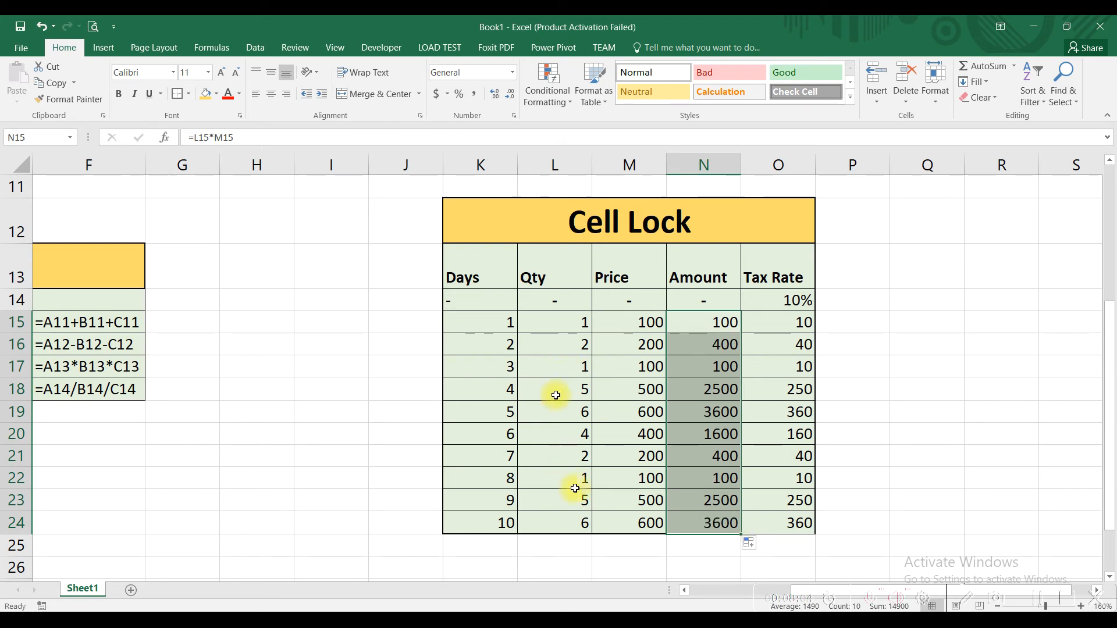
click(641, 522)
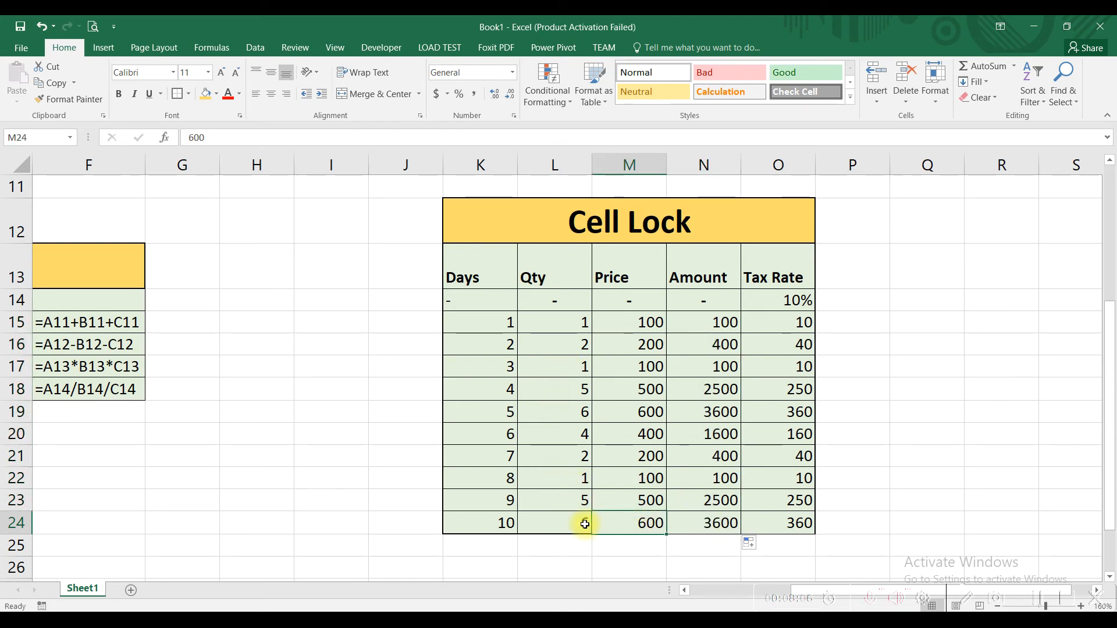
click(695, 530)
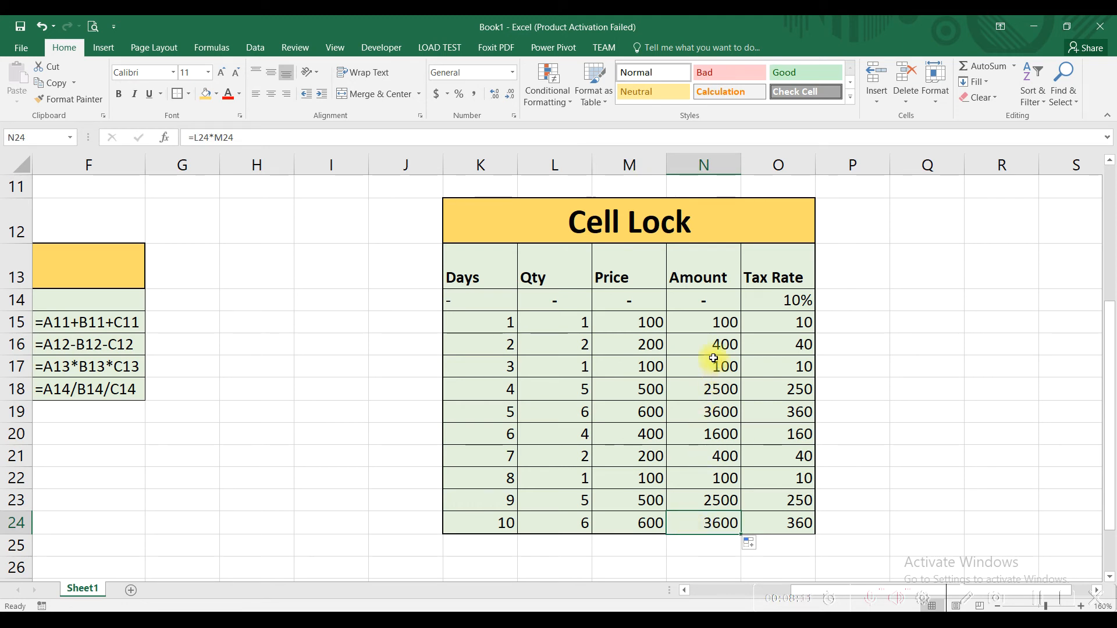
click(41, 26)
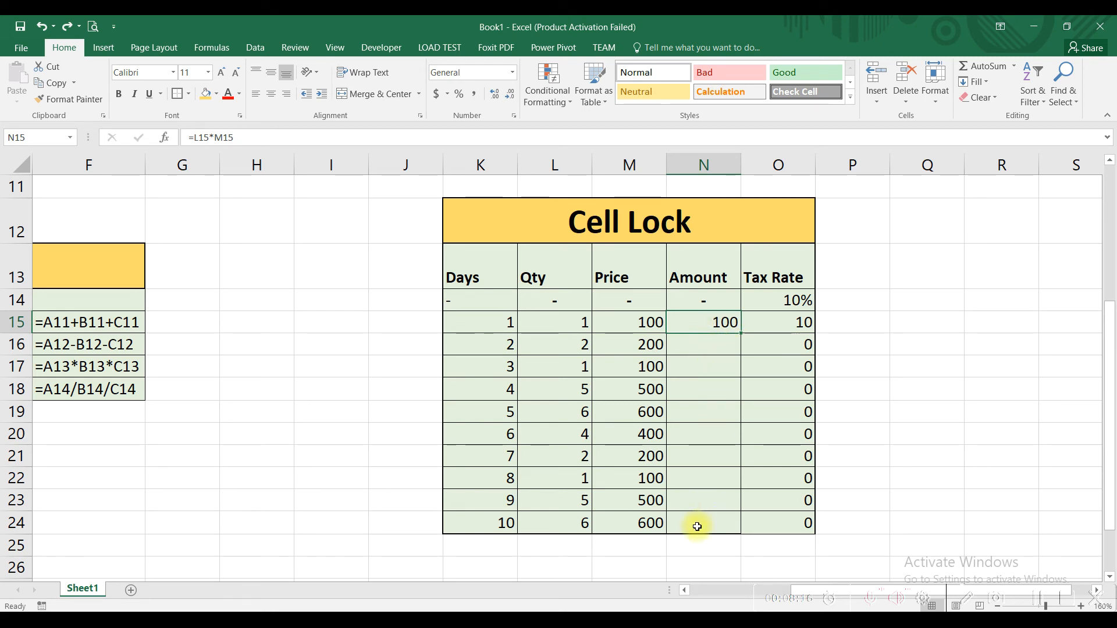
- Autofill the Amount formula from N15 down to N24 and inspect the cell references in N24
double_click(742, 334)
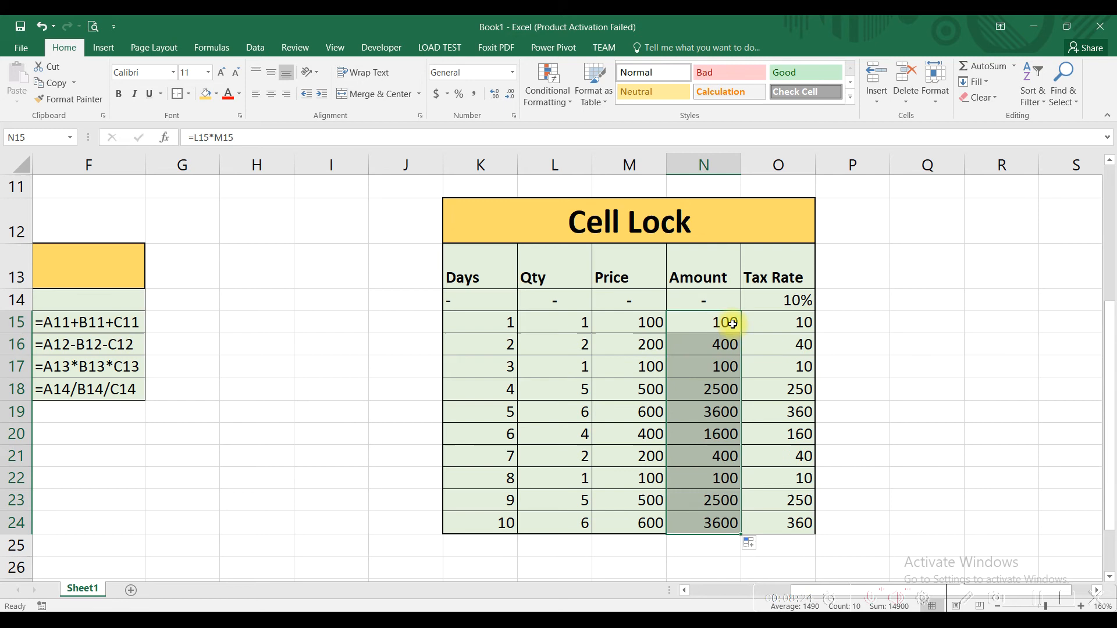
click(717, 522)
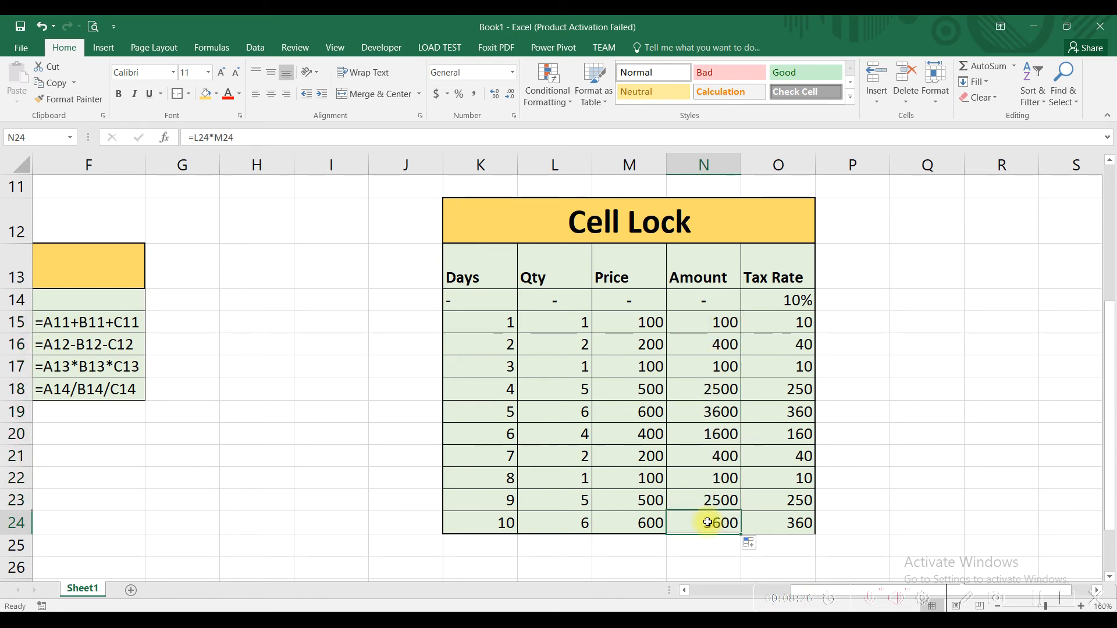
double_click(709, 523)
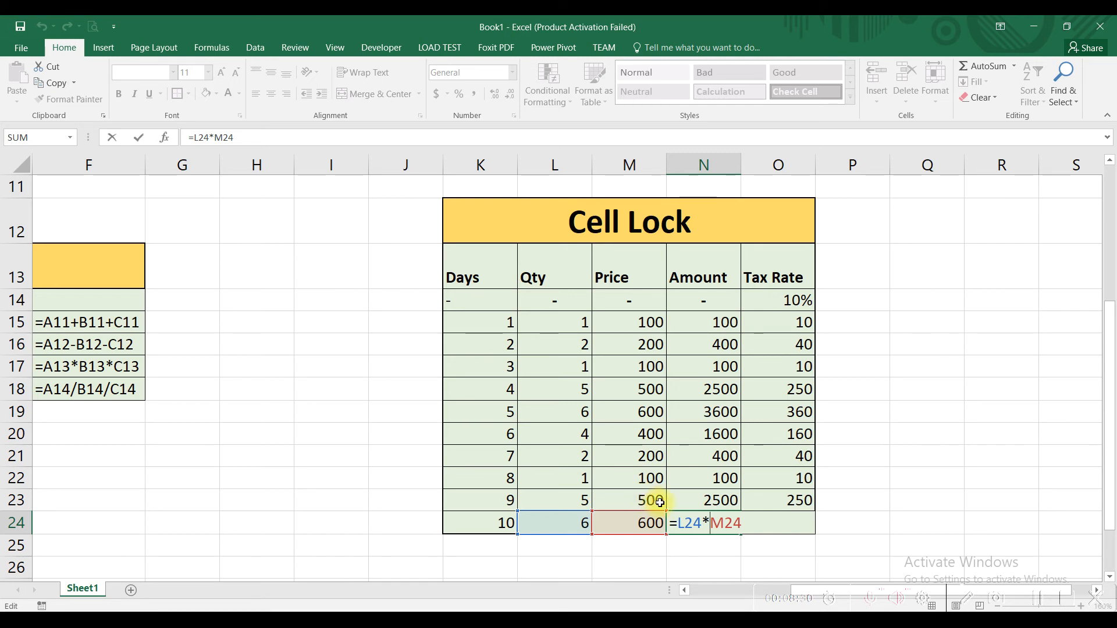
key(ctrl+Return)
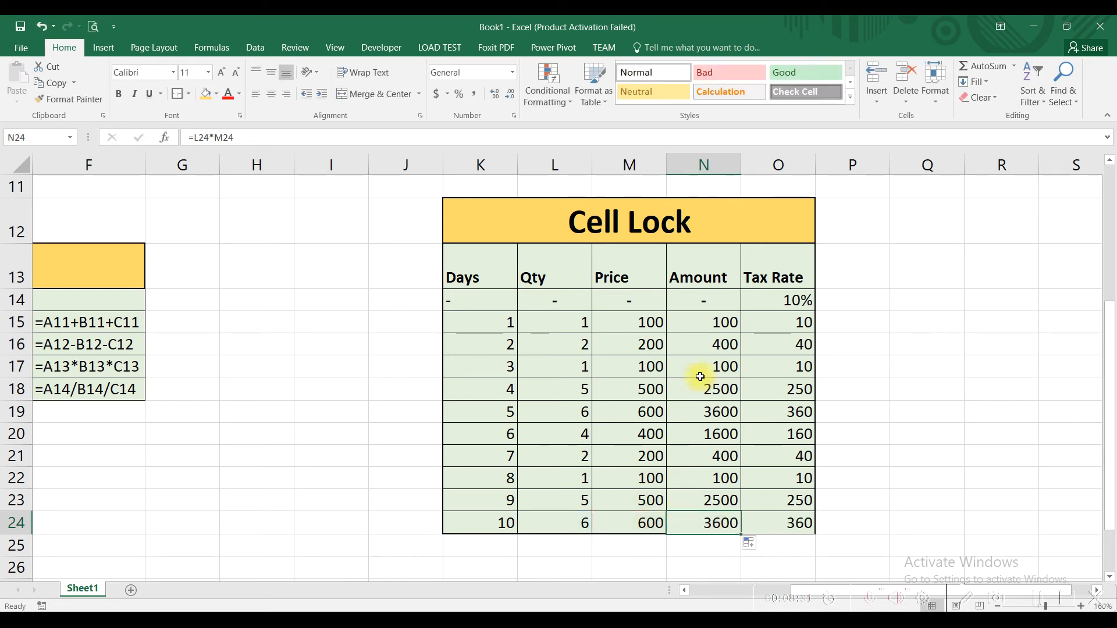
- Examine the Amount values in N15:N24 against the Tax Rate column, including the first tax formula in O15
click(699, 322)
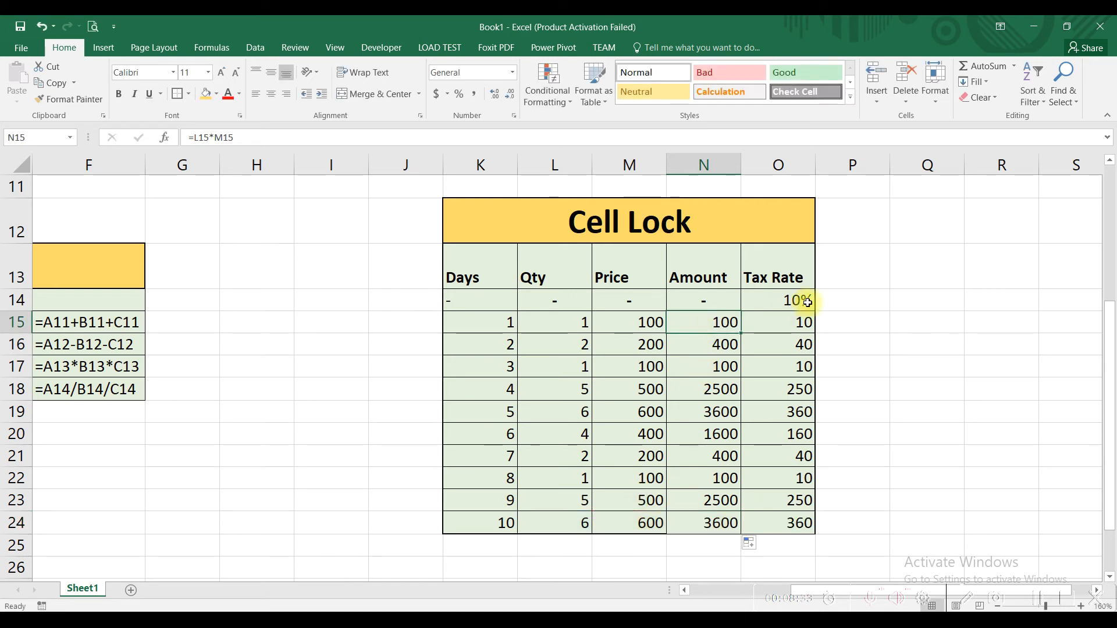
click(697, 278)
click(693, 322)
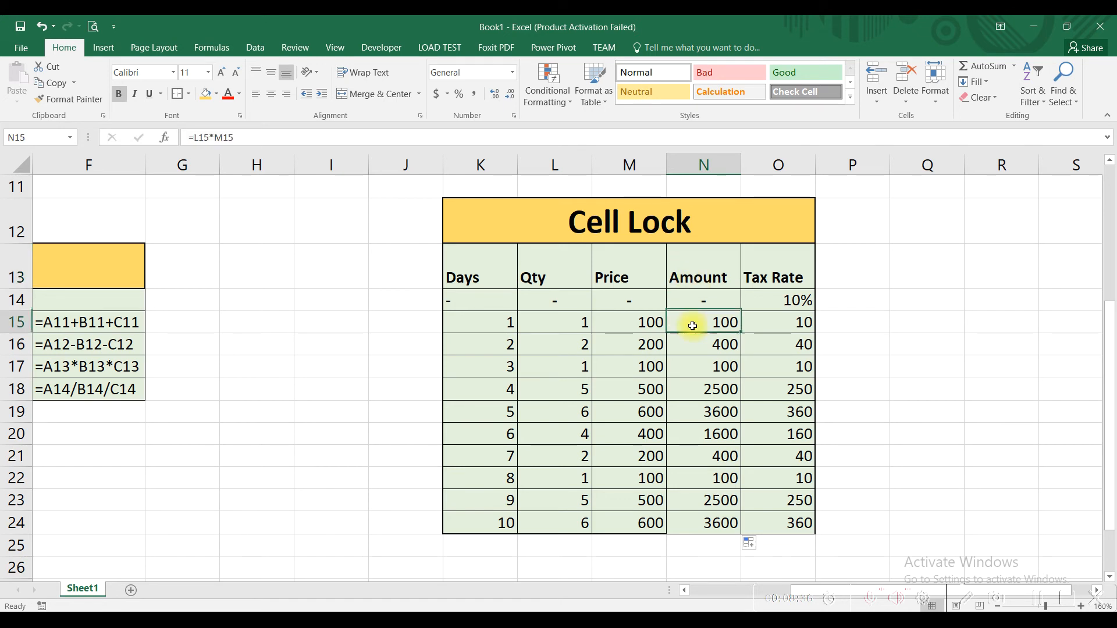
click(766, 274)
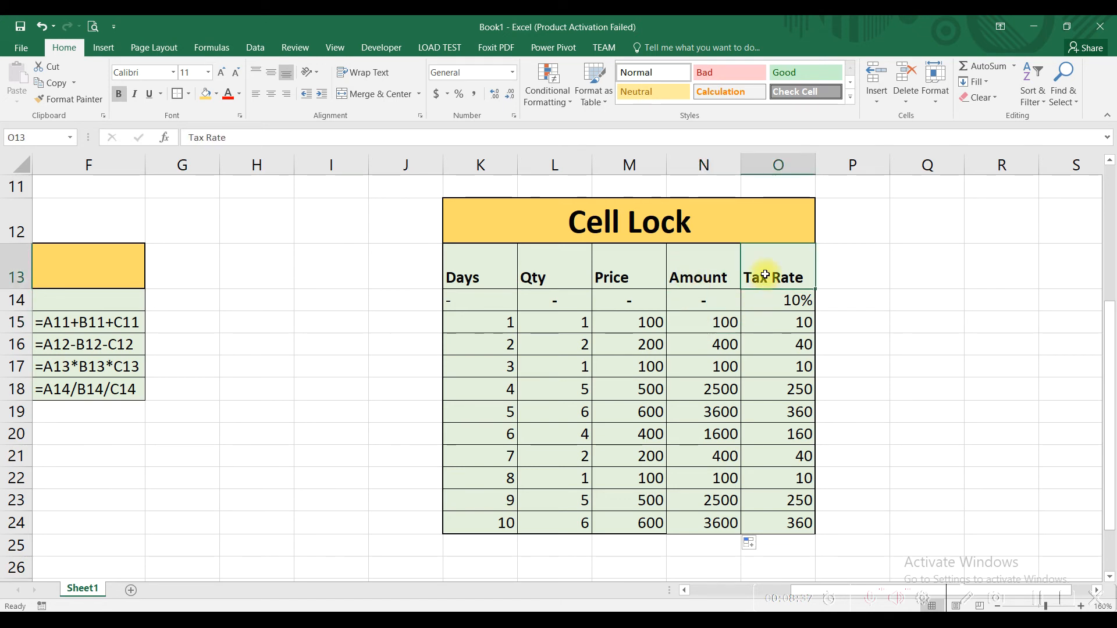
click(689, 324)
drag(689, 330, 719, 523)
click(766, 325)
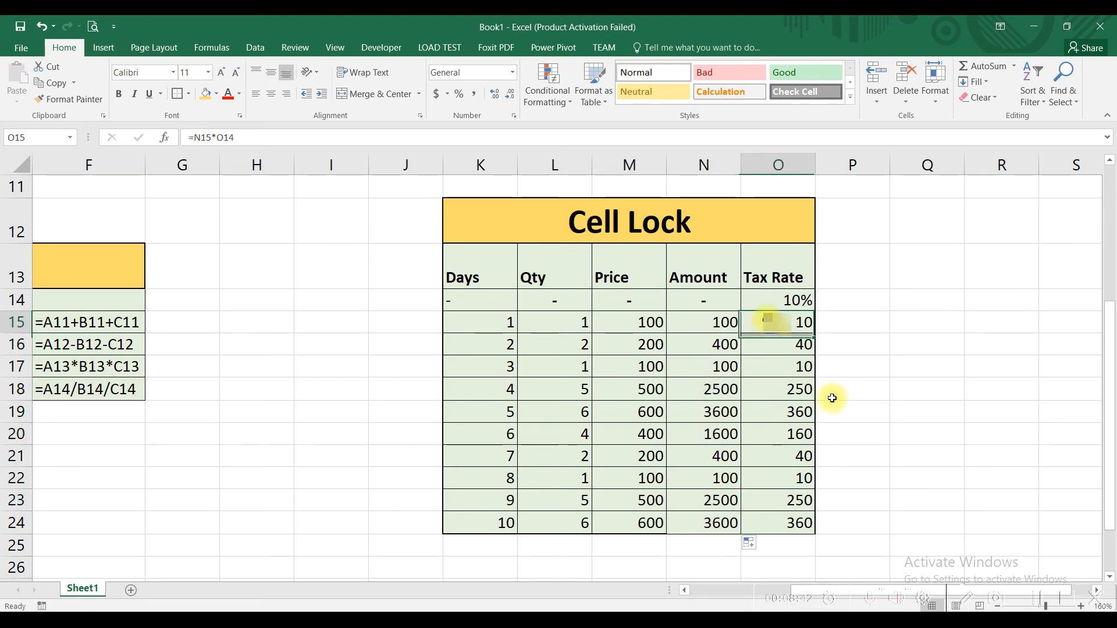
- Enter the tax formula =N15*O14 in O15, multiplying the first day's Amount by the tax rate
click(775, 305)
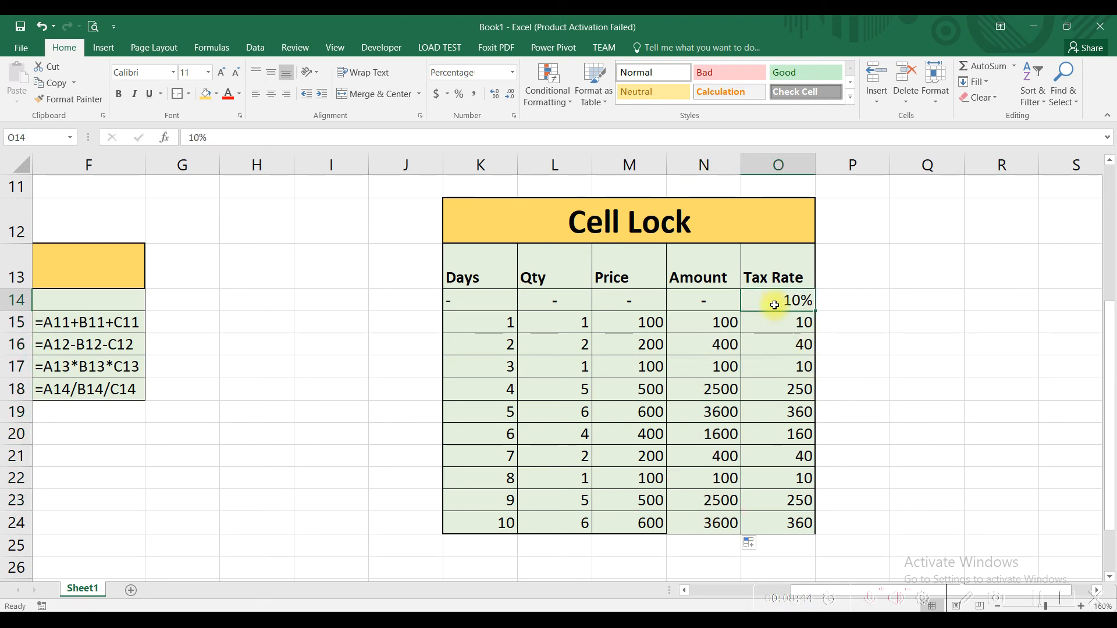
click(780, 326)
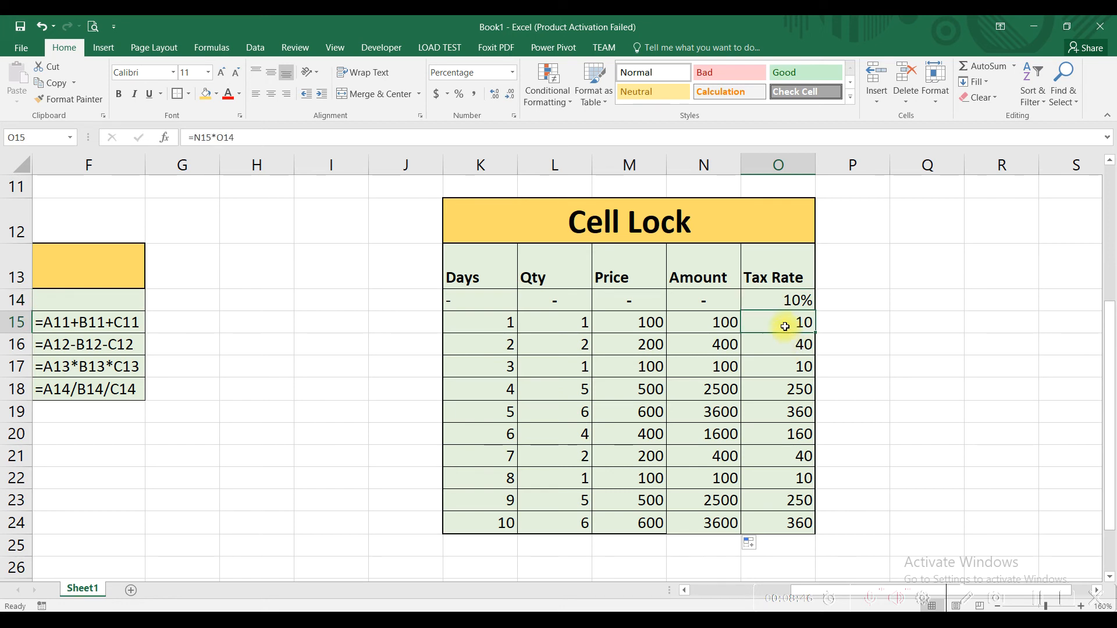
text(=)
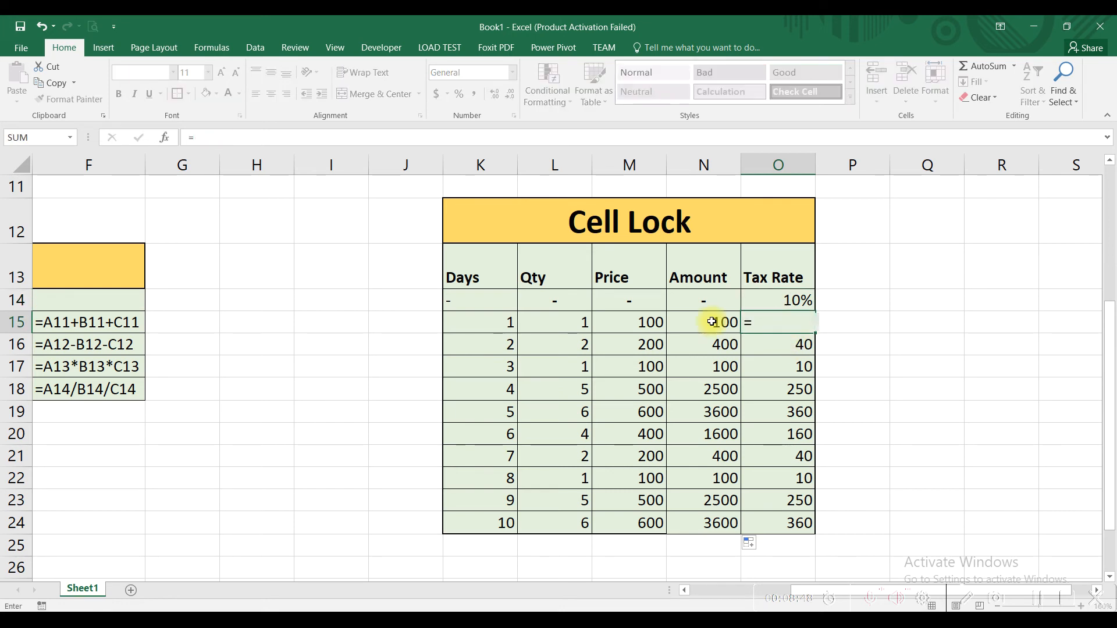
click(713, 322)
text(*)
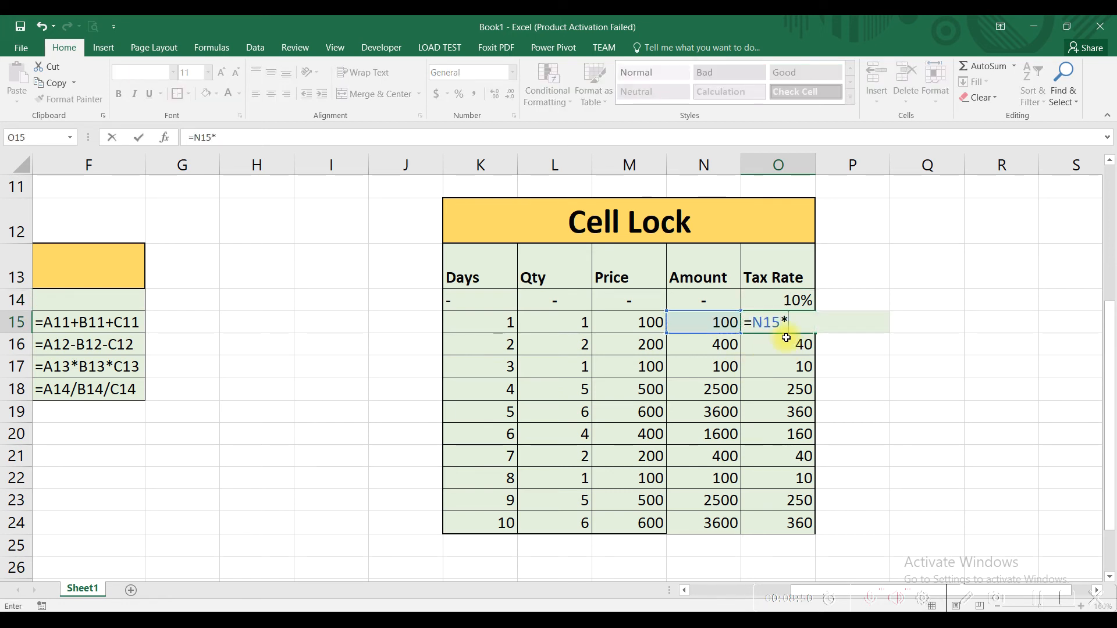
click(765, 301)
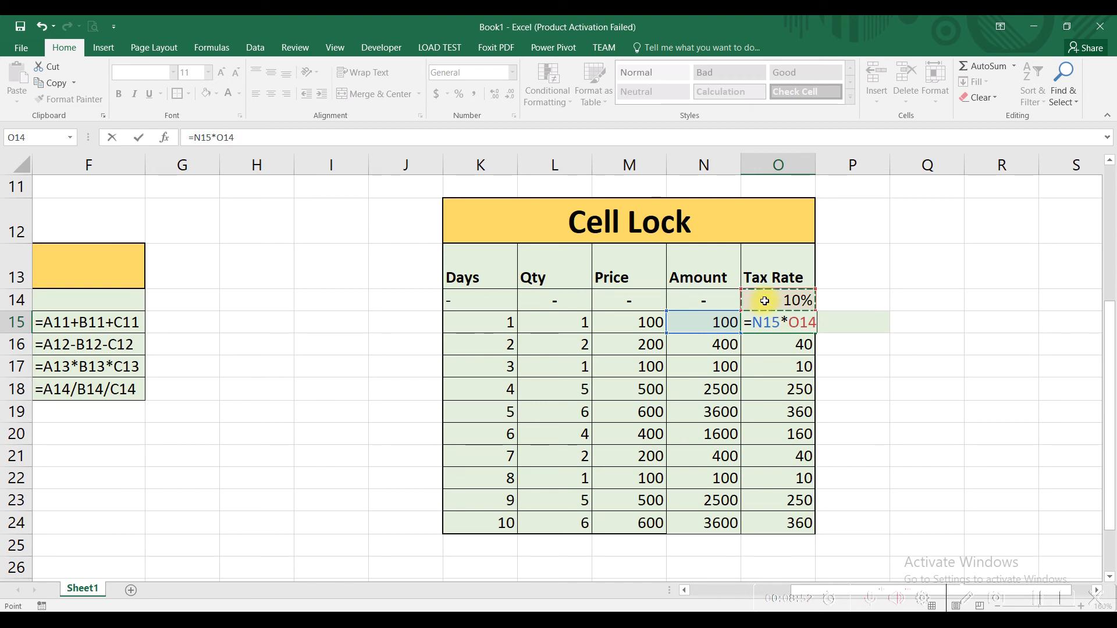
key(Return)
click(761, 321)
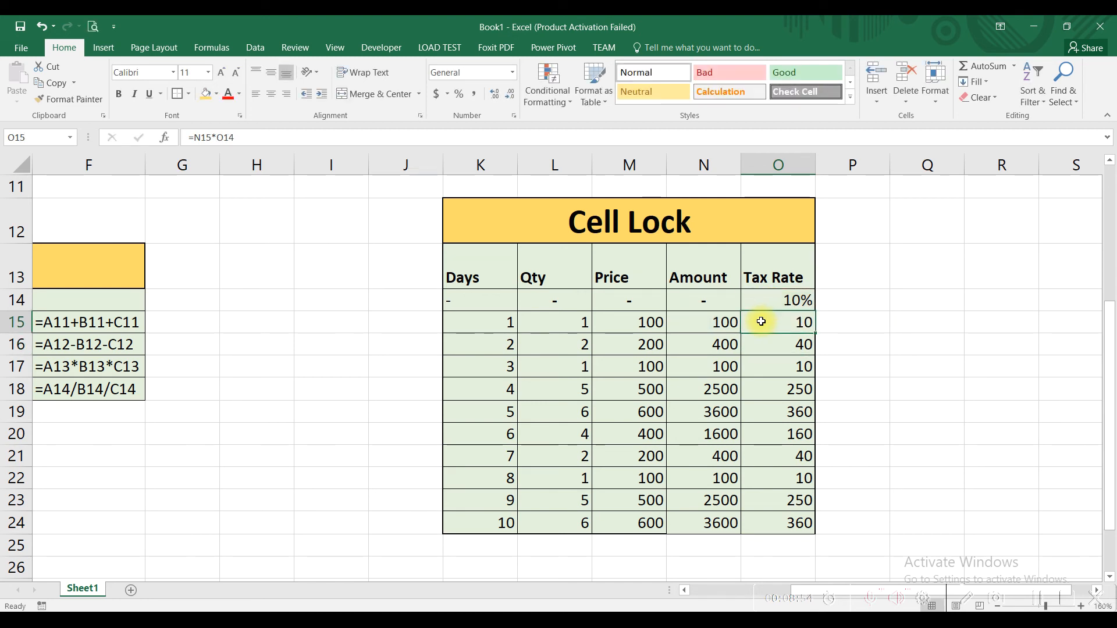
- Autofill the unlocked tax formula from O15 down to O24
click(707, 325)
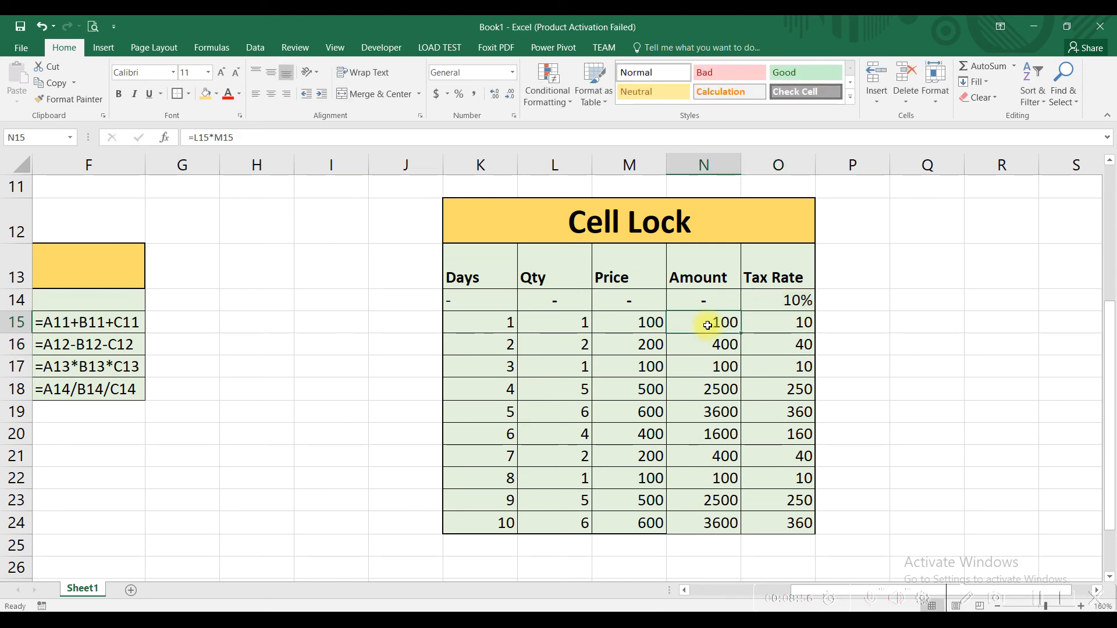
click(769, 322)
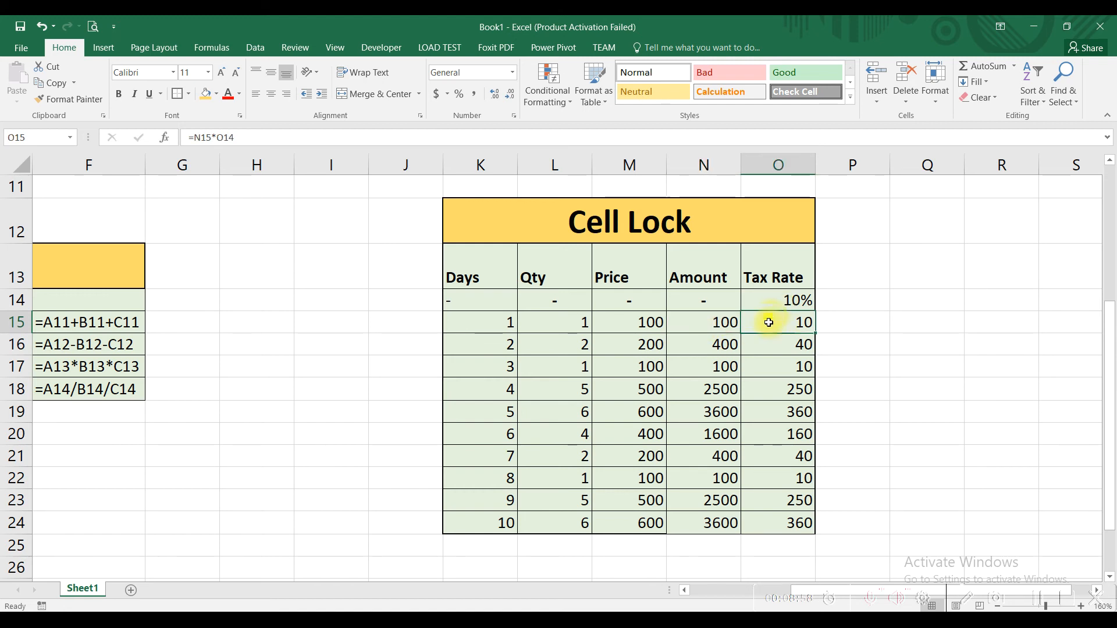
double_click(816, 333)
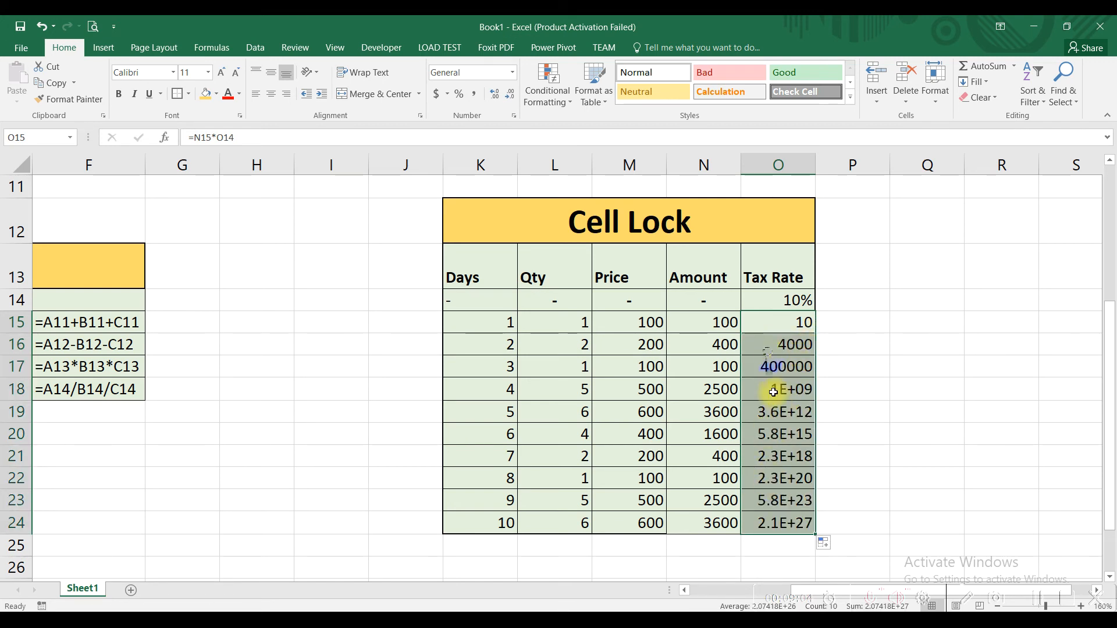
- Examine the cell references of the filled tax formulas in O16 through O19
click(762, 342)
double_click(762, 342)
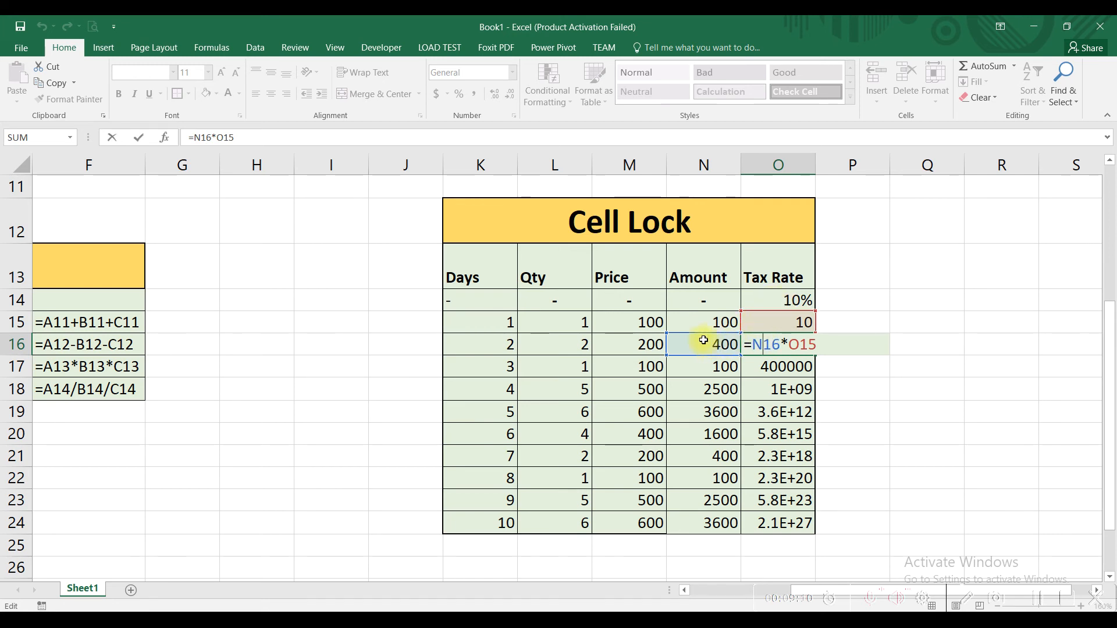
key(Return)
double_click(785, 366)
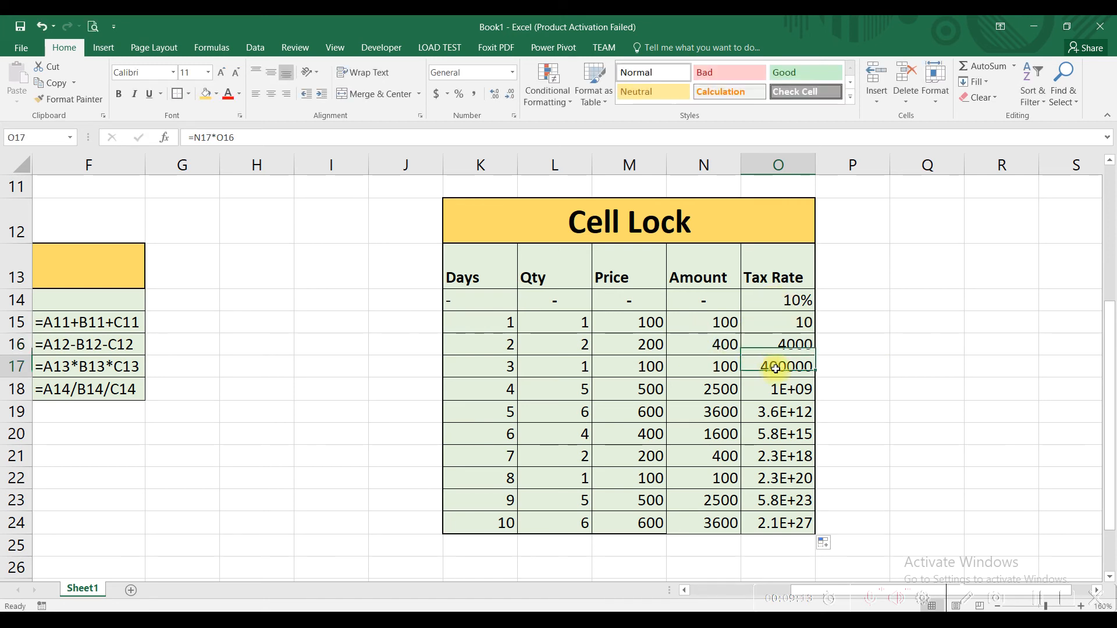
key(Return)
double_click(777, 387)
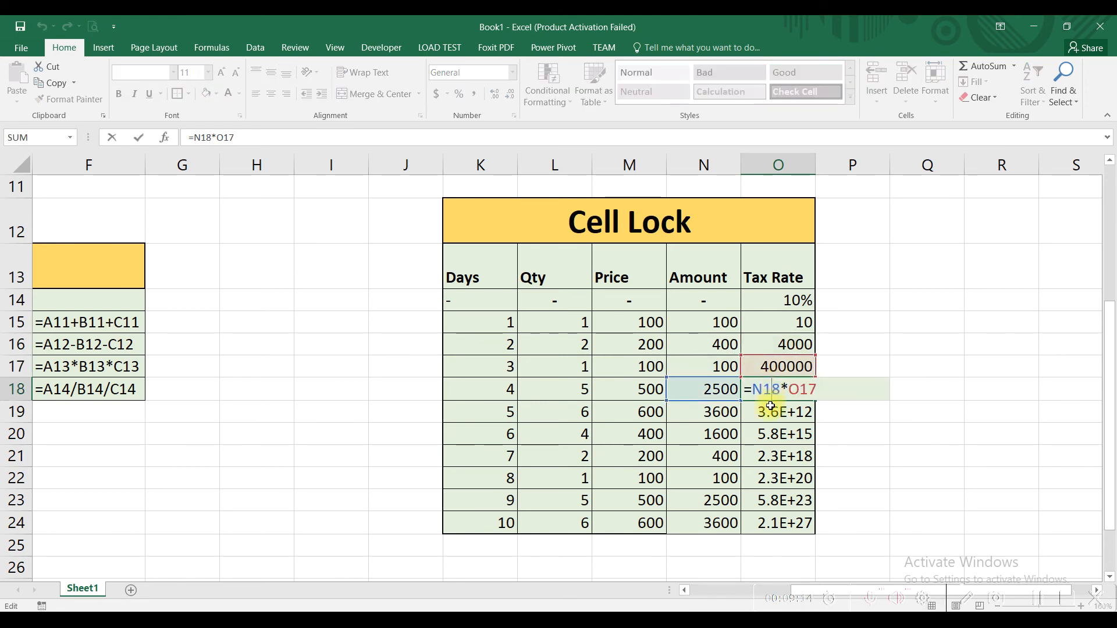
key(Return)
double_click(771, 412)
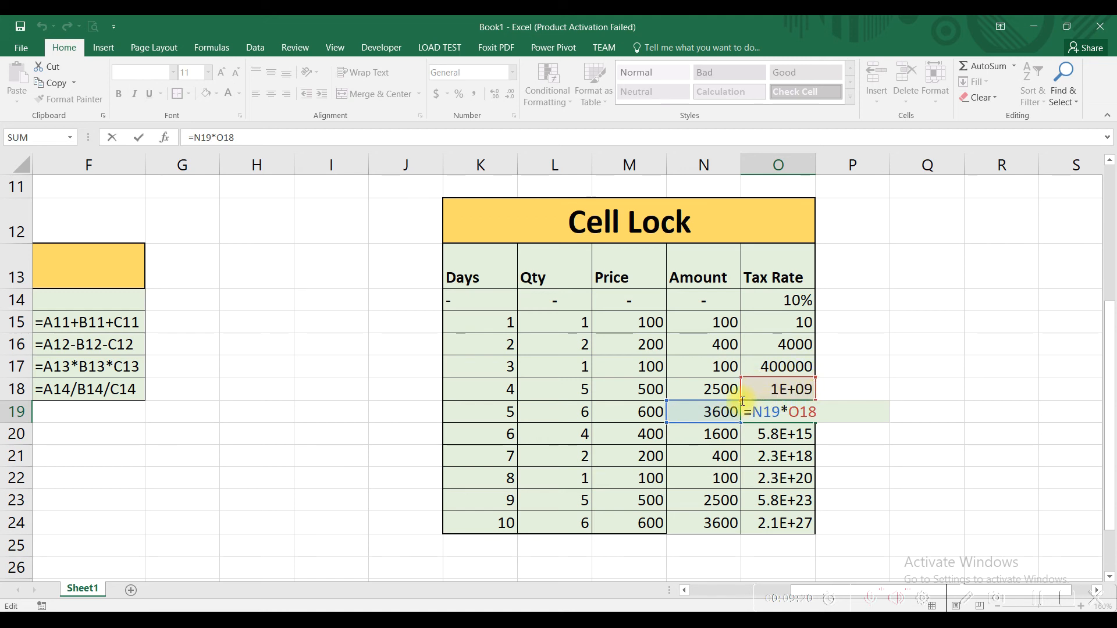
key(ctrl+Return)
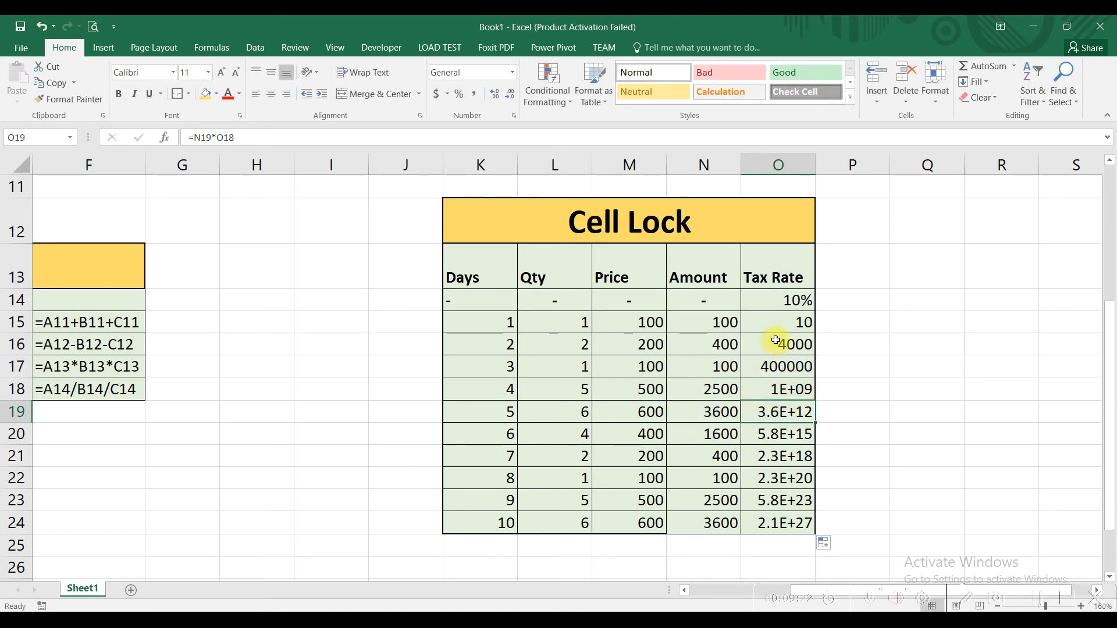
- Clear the filled tax formulas from O16:O24 and inspect the references of the formula in O15
drag(776, 343, 809, 516)
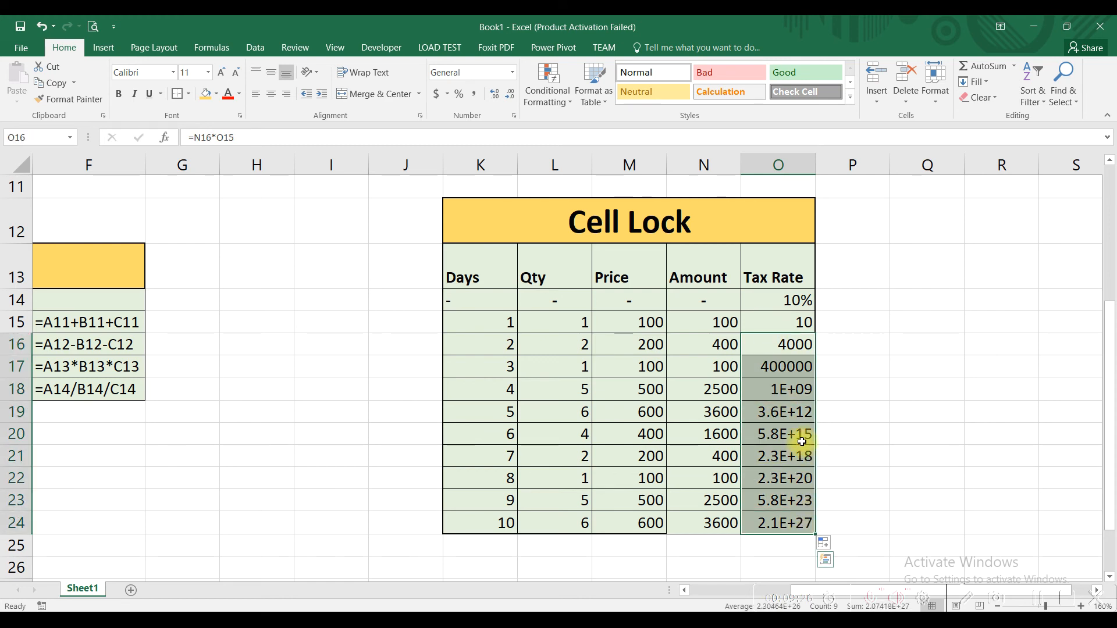
key(Delete)
click(764, 325)
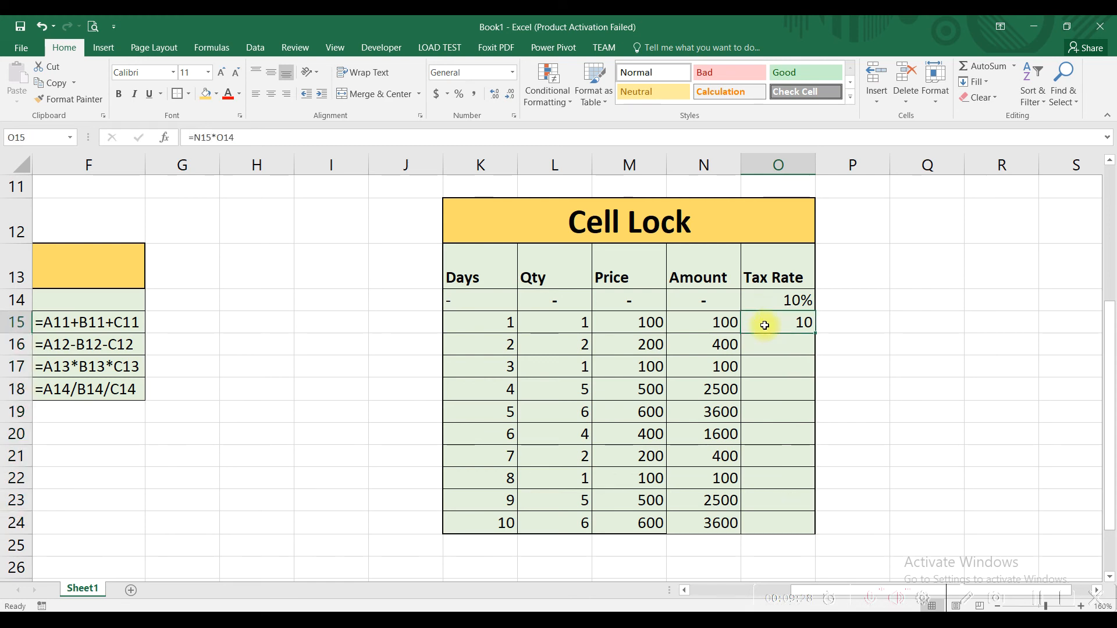
key(Delete)
key(ctrl+z)
double_click(768, 324)
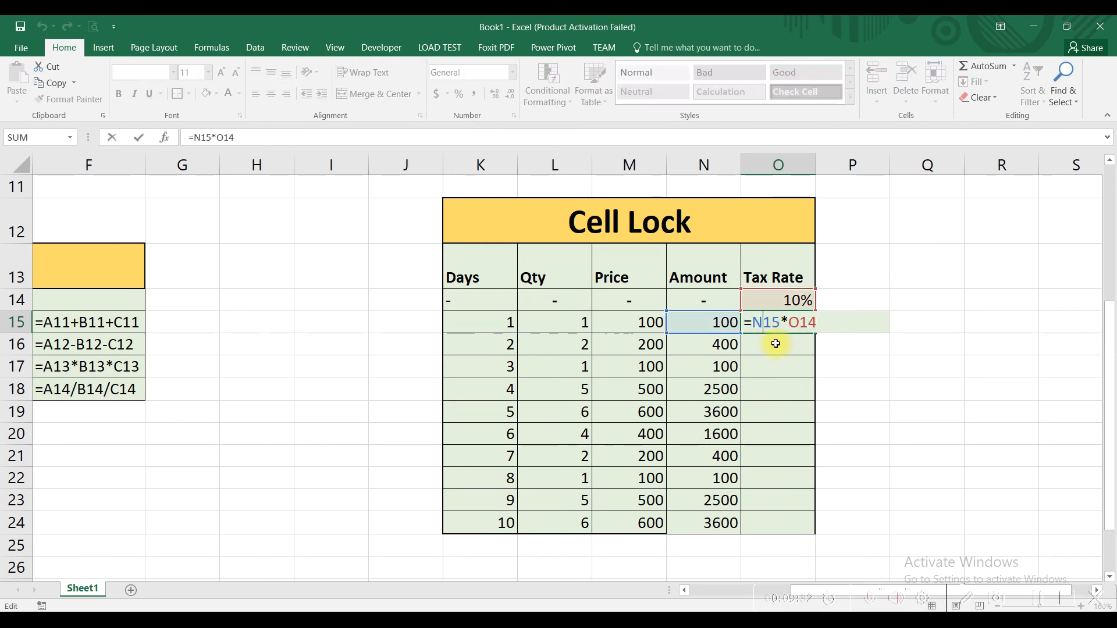
key(Escape)
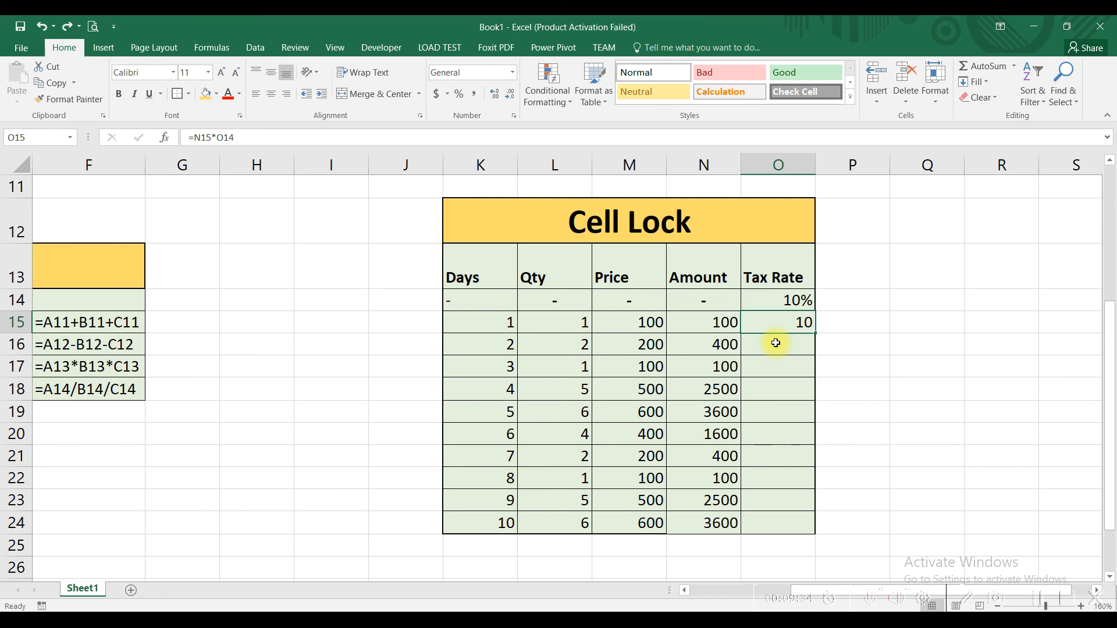
- Enter the formula =N15*$O$14 in O15 so the tax rate reference is locked
text(=)
click(718, 326)
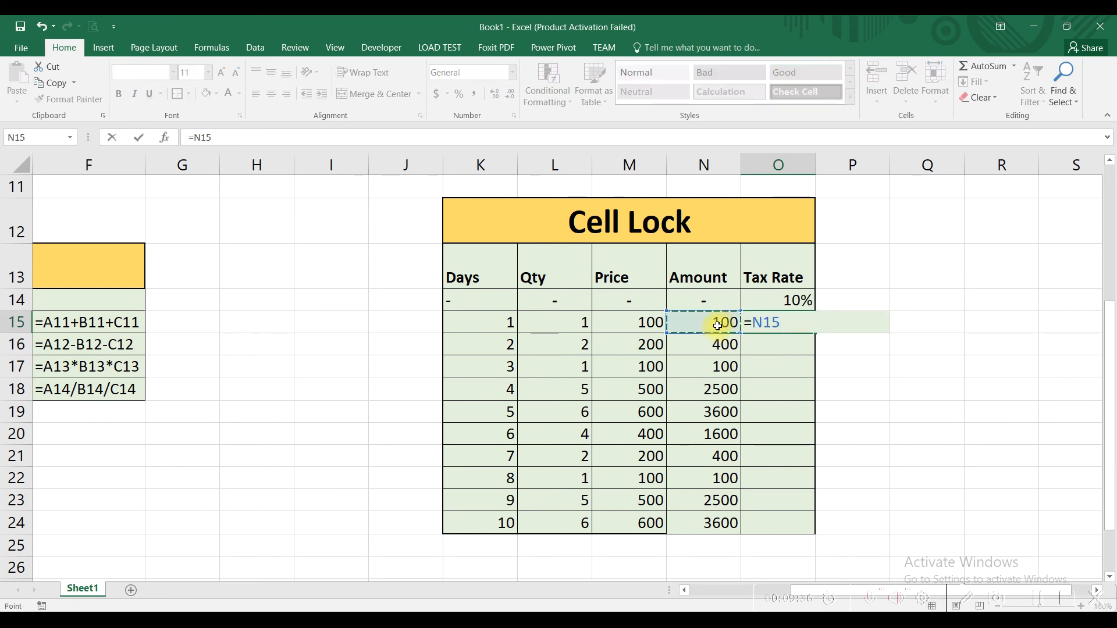
text(*)
click(767, 300)
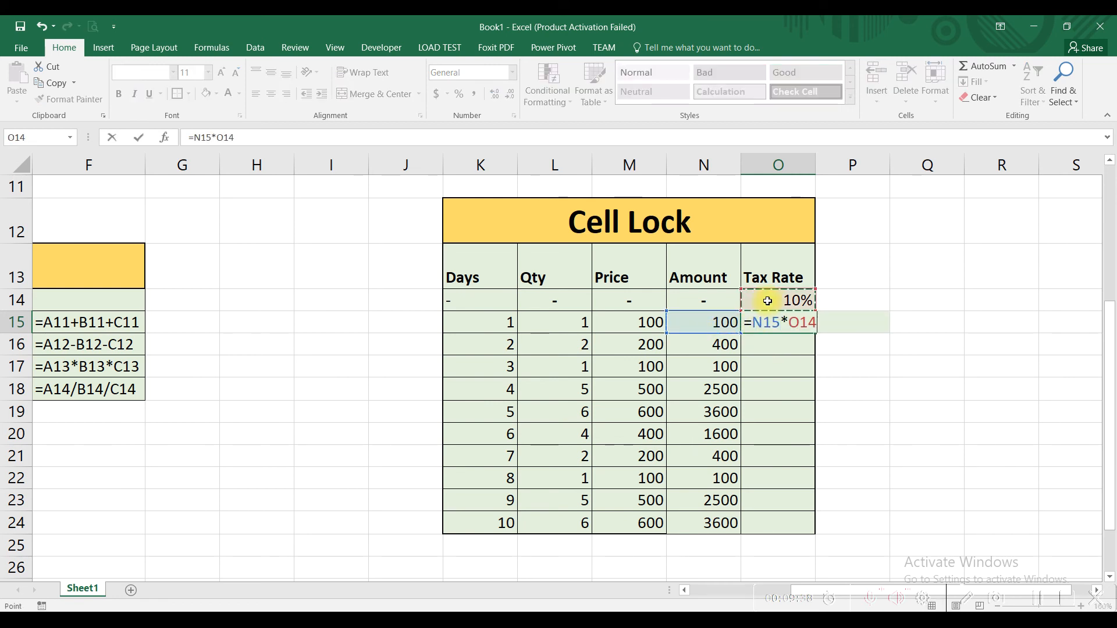
click(789, 323)
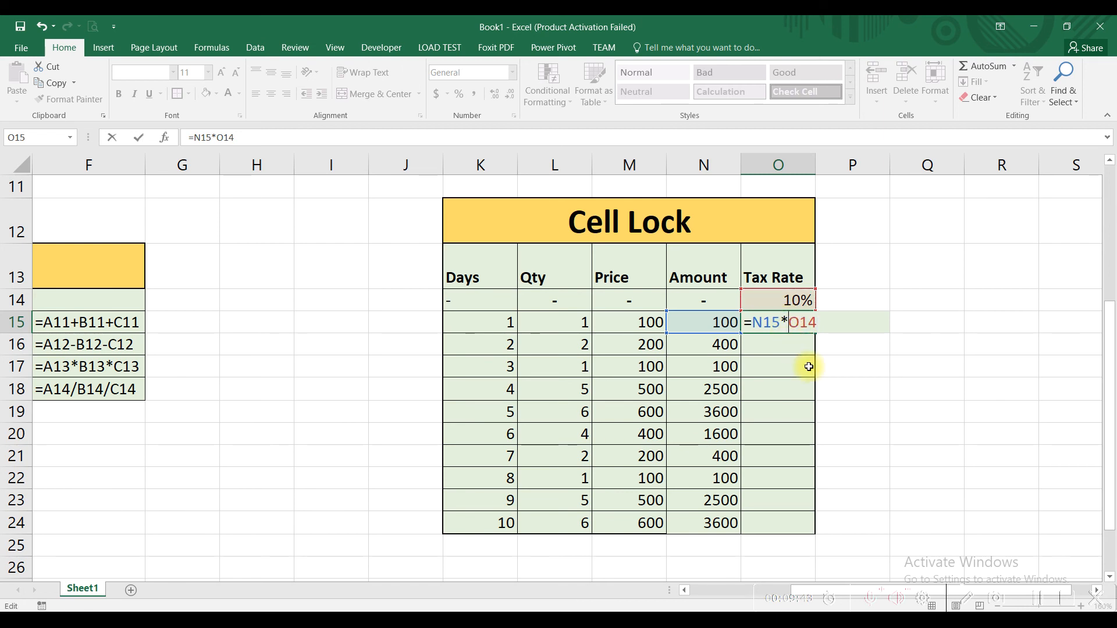
text($)
click(810, 320)
text($)
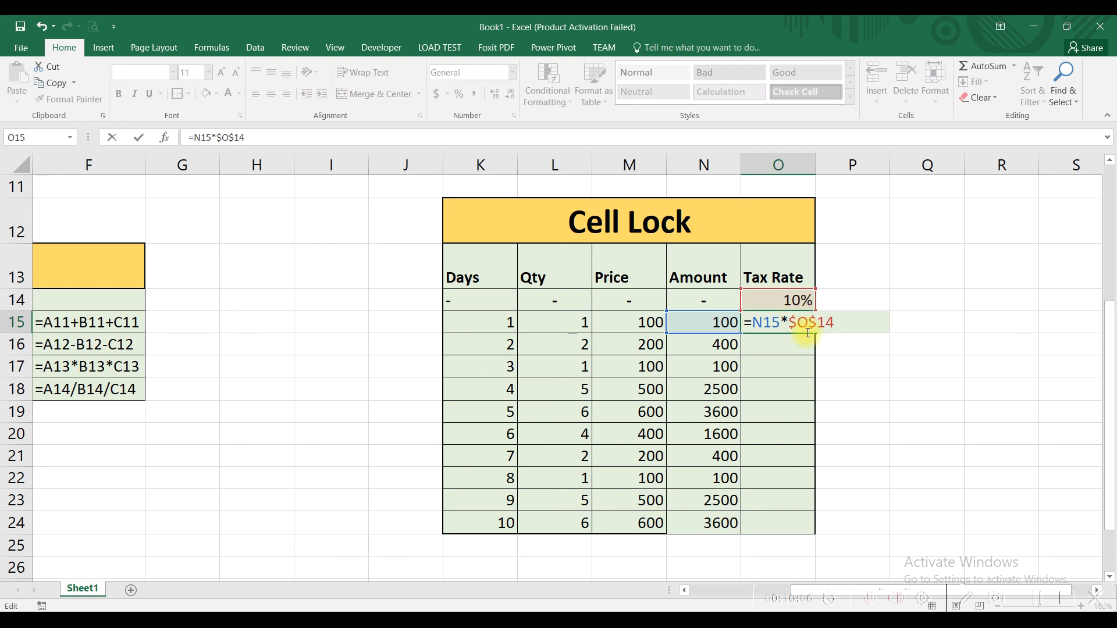
key(Return)
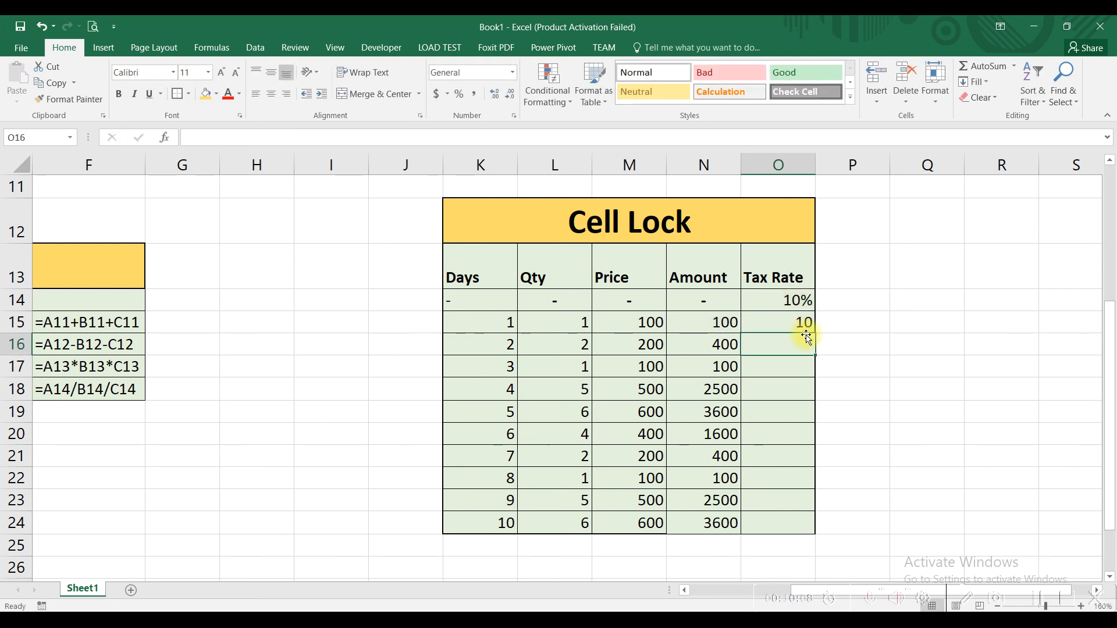
- Fill the locked tax formula from O15 into O16 and O17, checking the references in each new cell
click(787, 328)
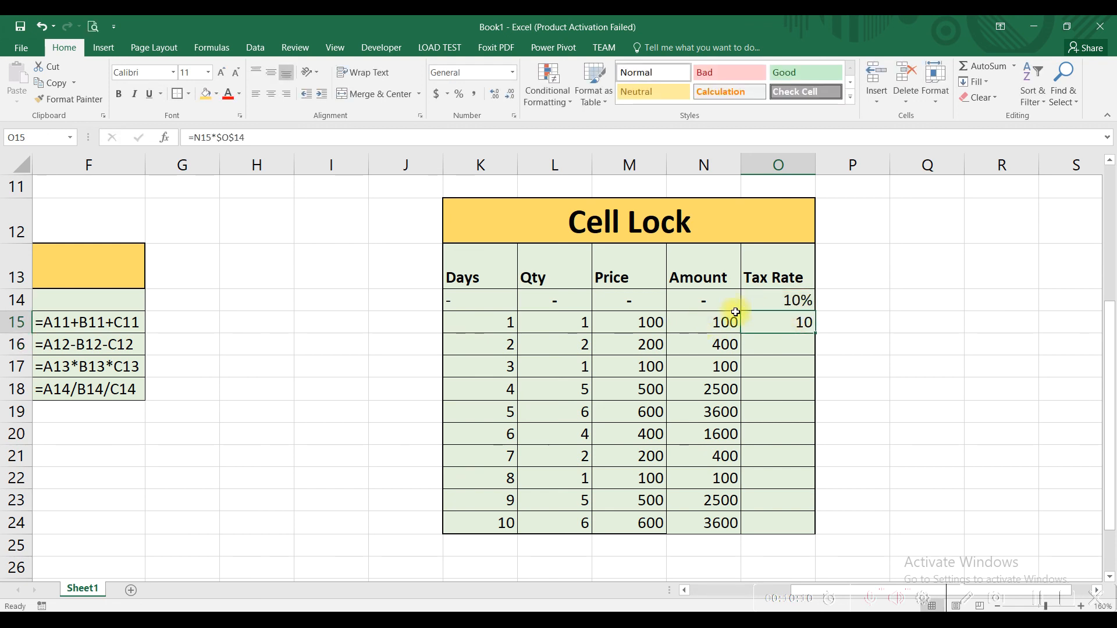
drag(815, 332, 814, 352)
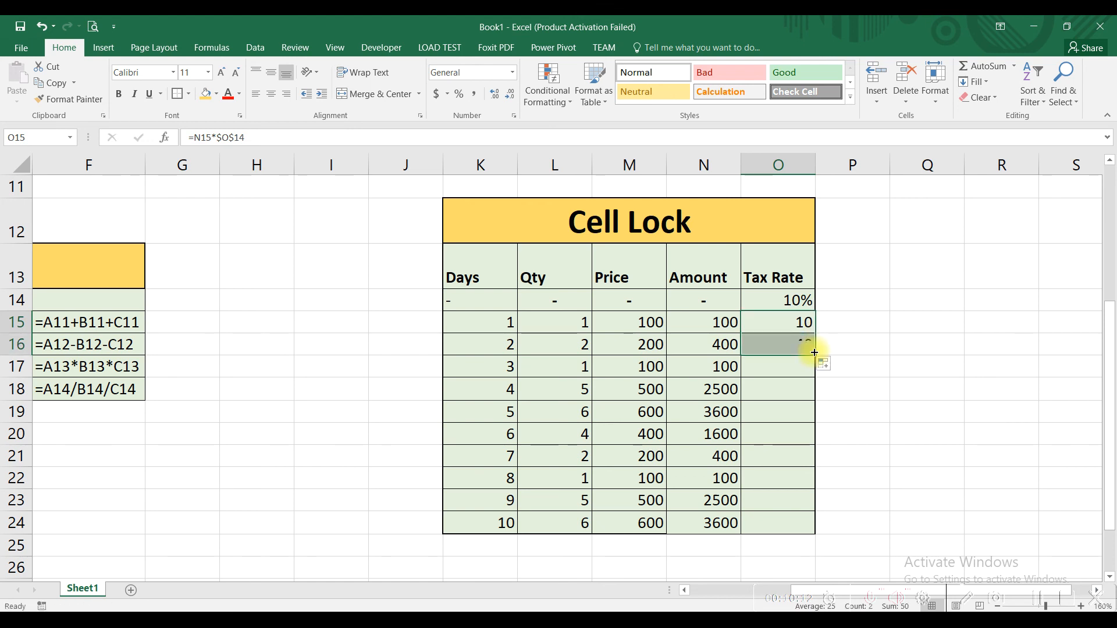
double_click(789, 344)
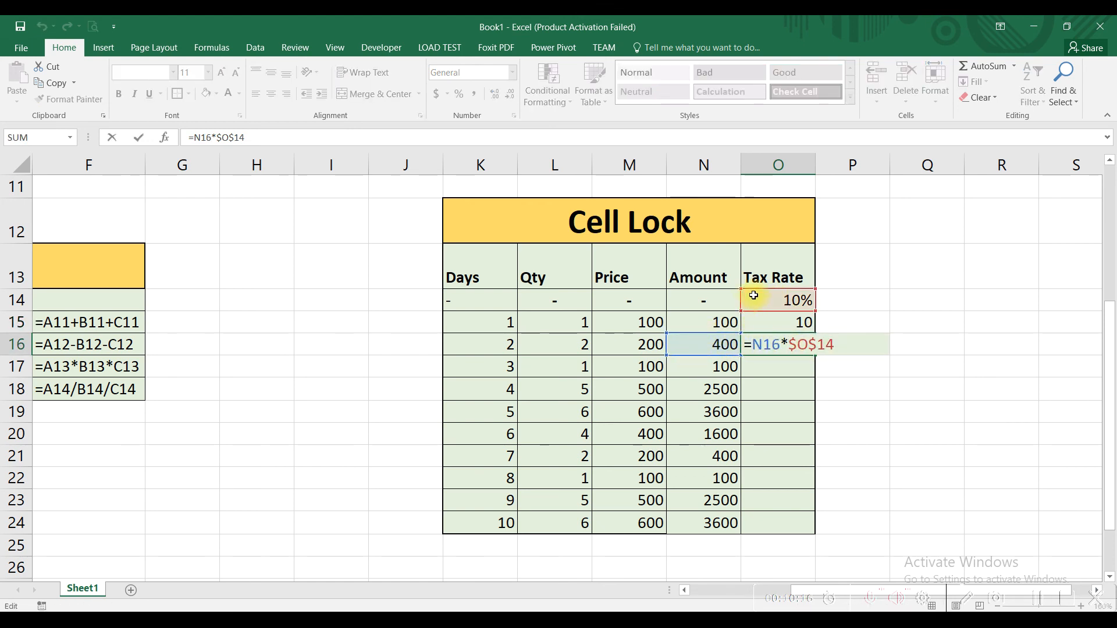
key(Return)
click(795, 350)
mouse_move(815, 356)
mouse_down()
mouse_move(813, 369)
mouse_move(800, 366)
mouse_up()
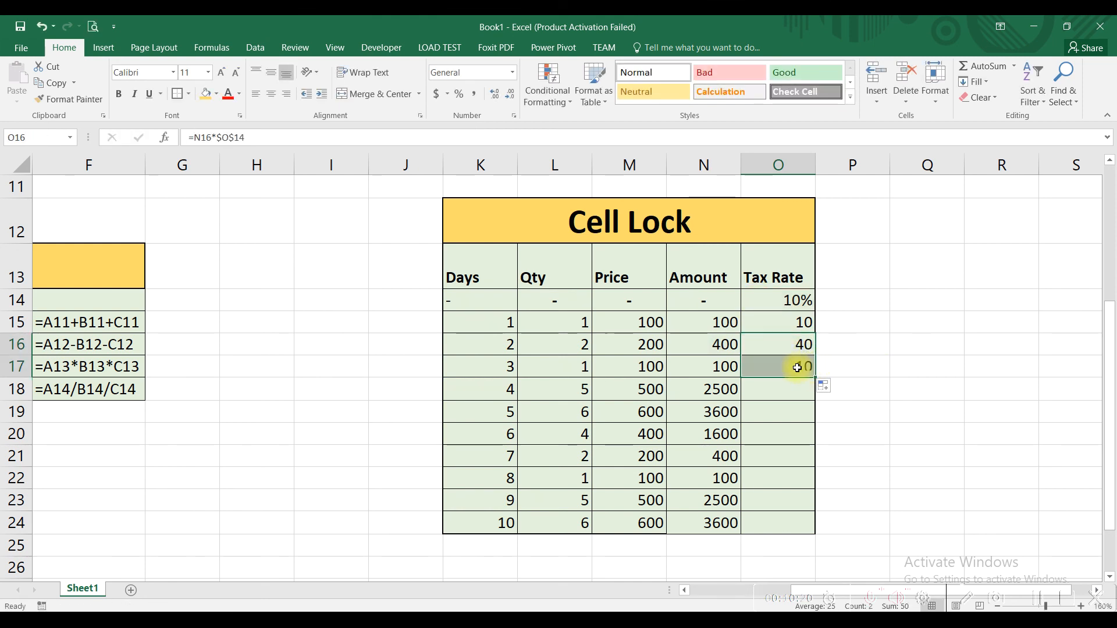
double_click(791, 367)
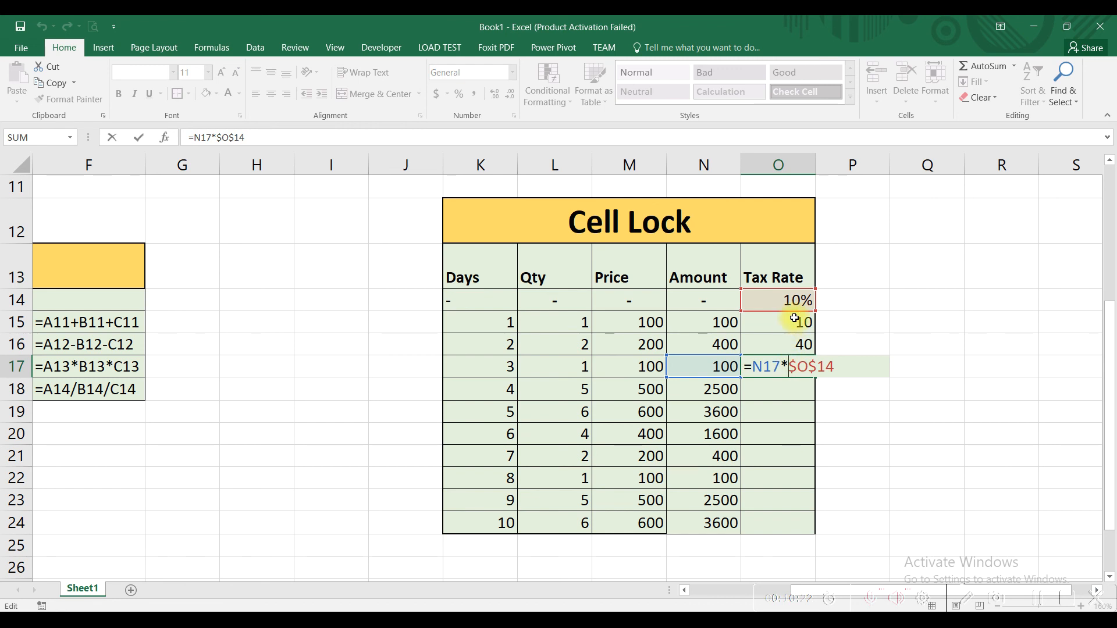
key(Escape)
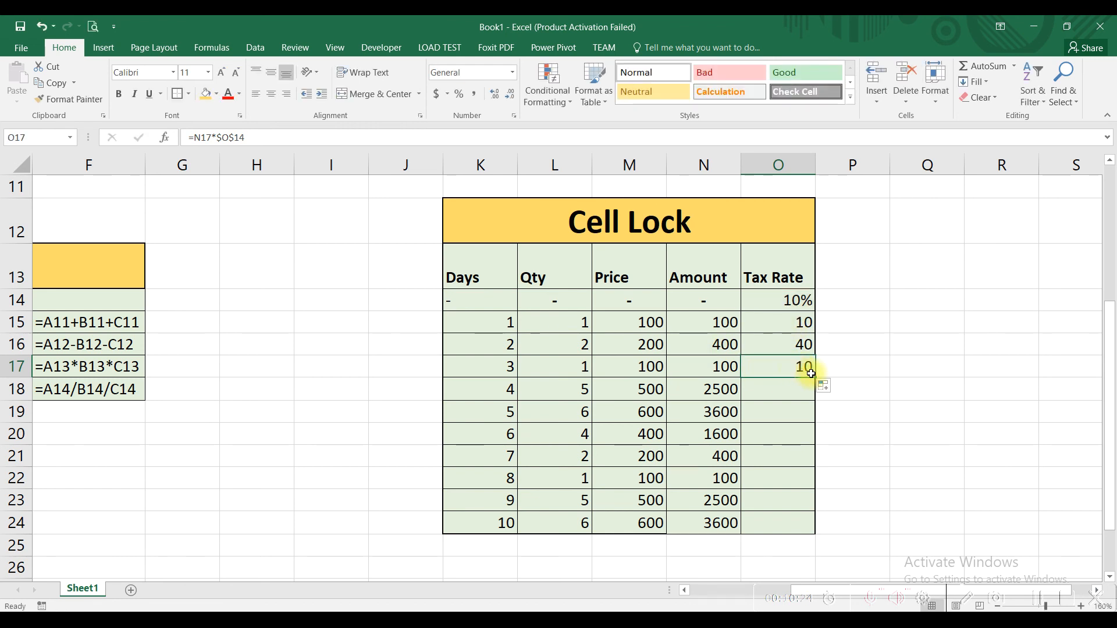
- Autofill the locked tax formula from O17 down to O24 and inspect the references in O21:O24
double_click(812, 379)
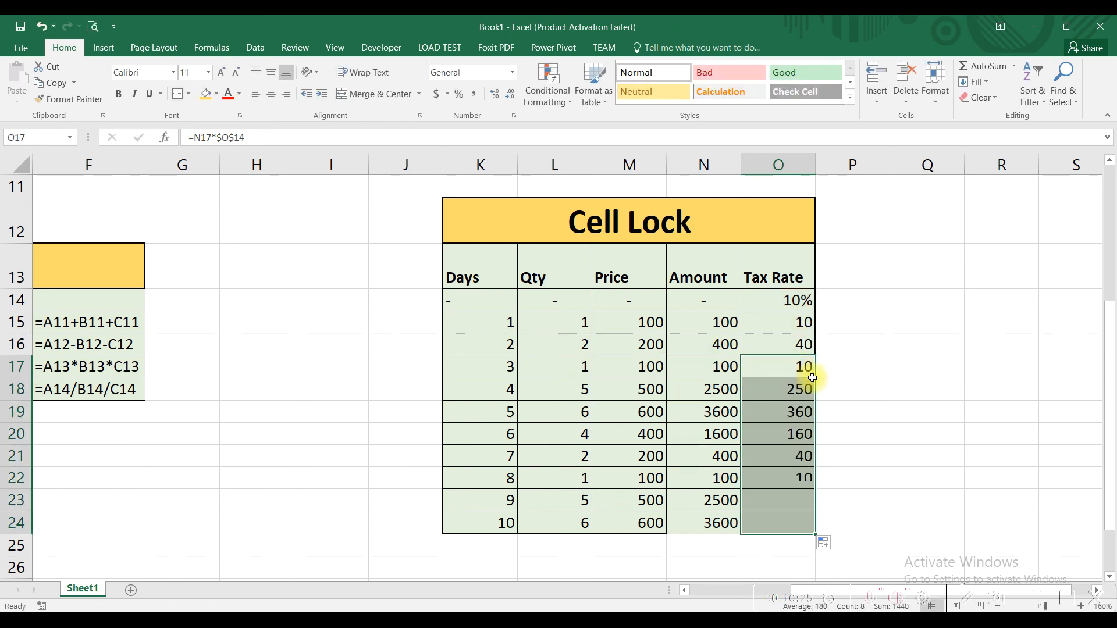
double_click(790, 523)
key(Escape)
double_click(780, 499)
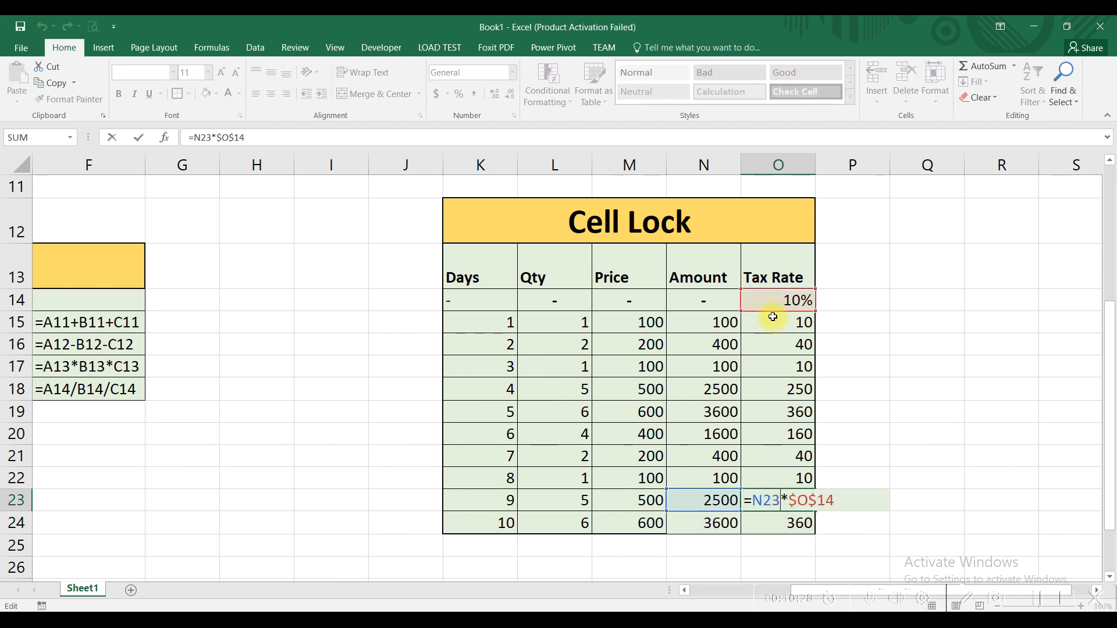
key(Escape)
double_click(777, 474)
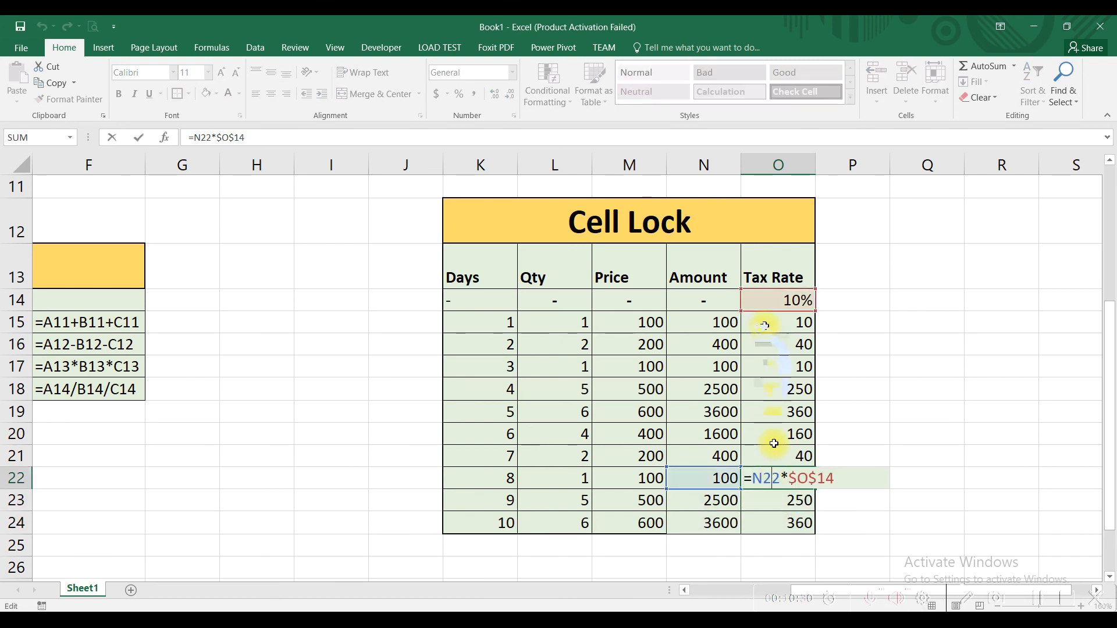
key(Escape)
double_click(759, 456)
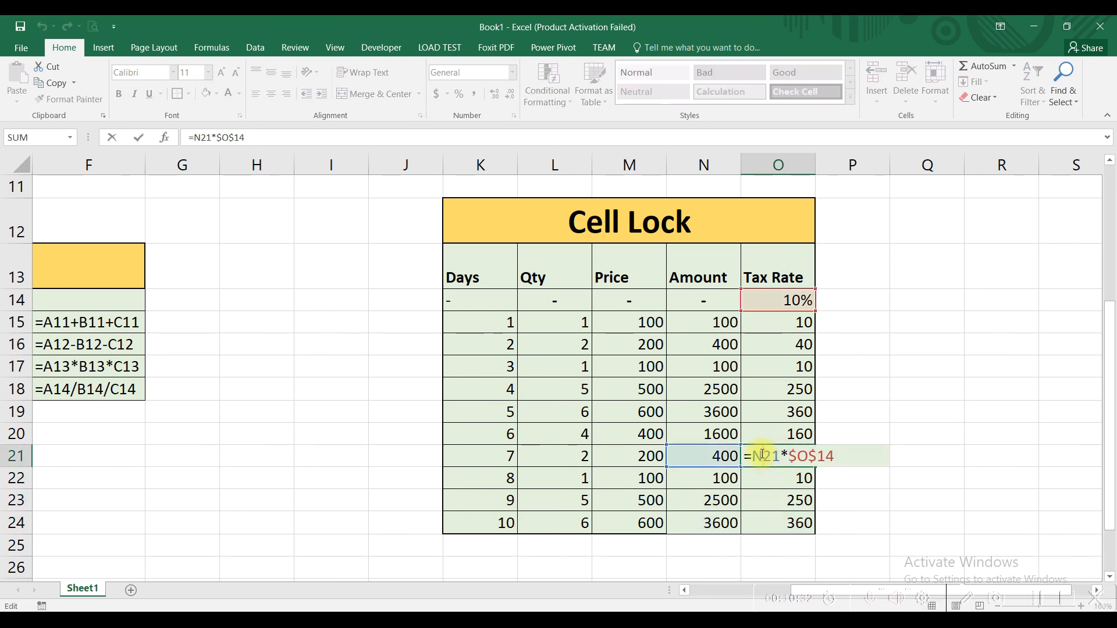
key(Escape)
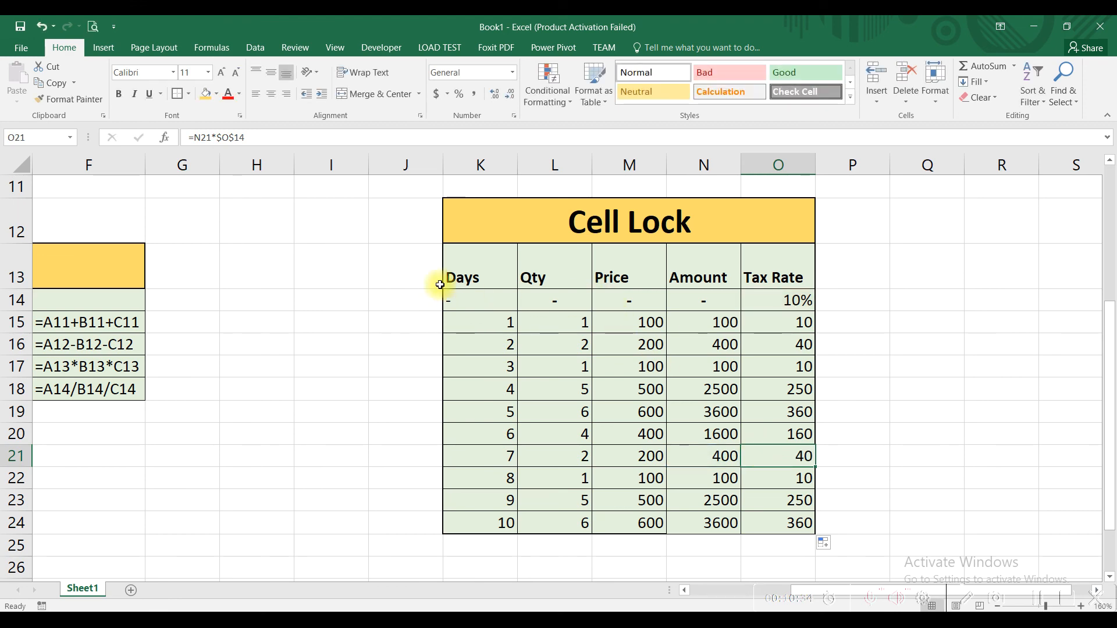
scroll(425, 286, down, 2)
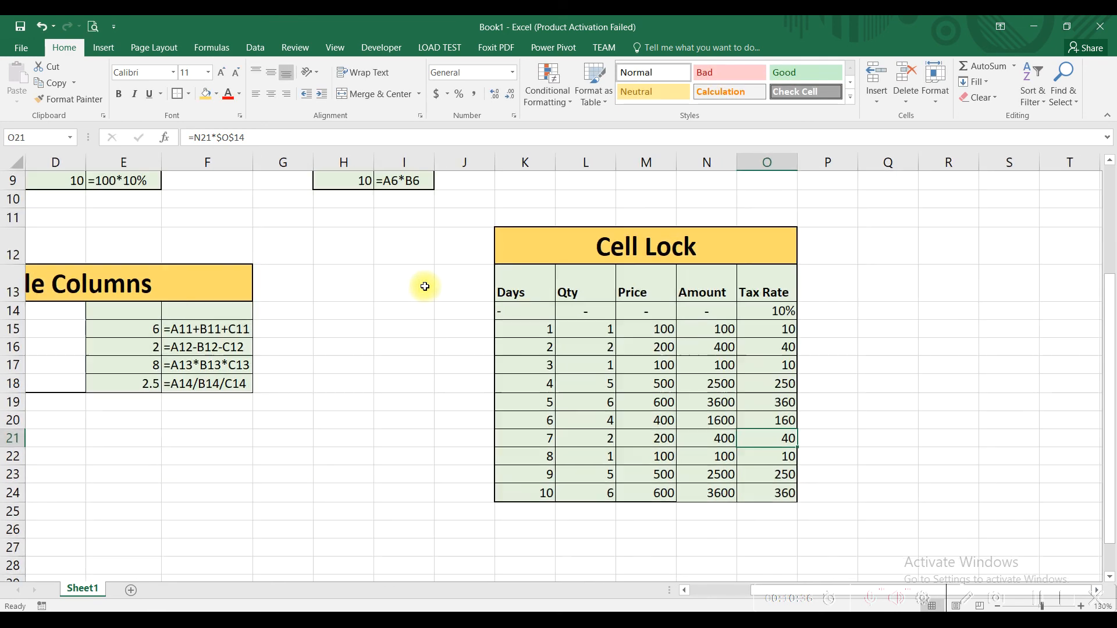
scroll(426, 286, down, 1)
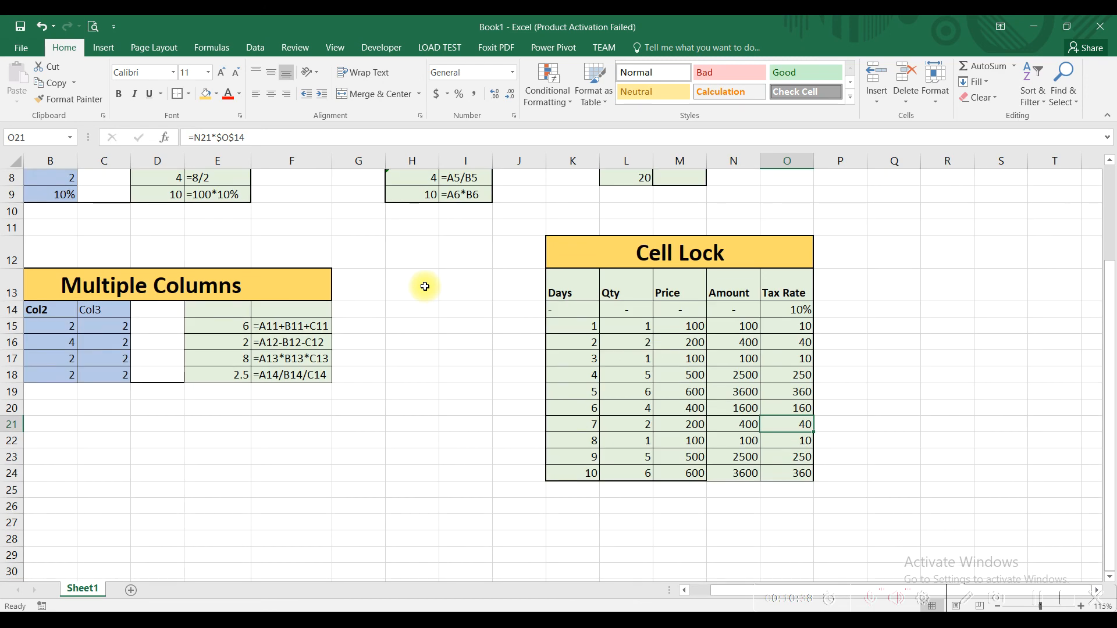
scroll(426, 286, up, 1)
scroll(342, 262, up, 1)
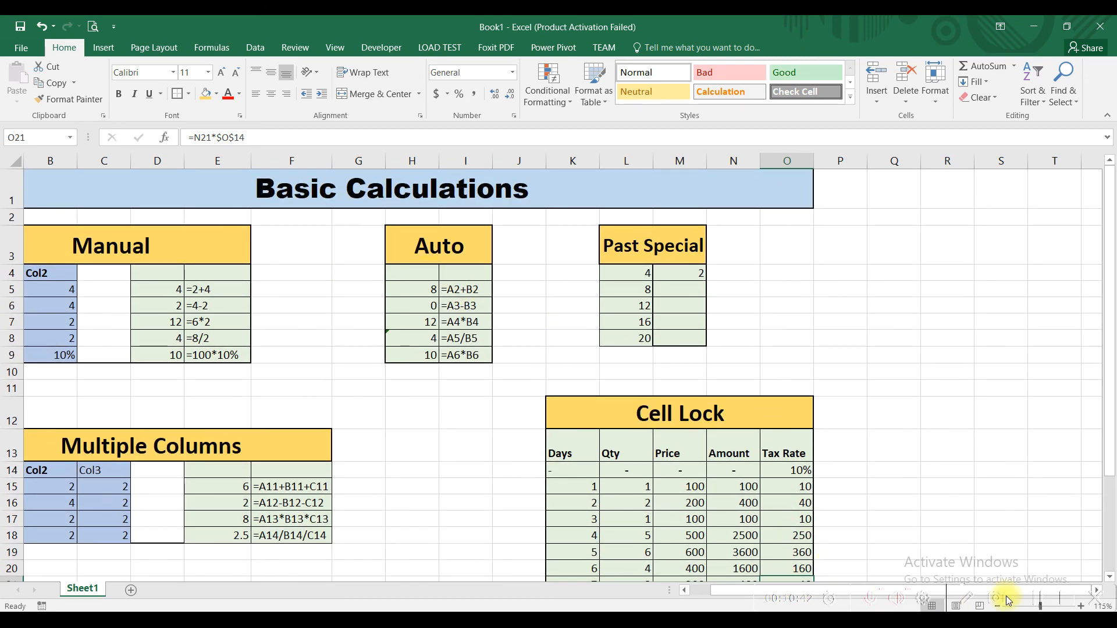
click(1035, 595)
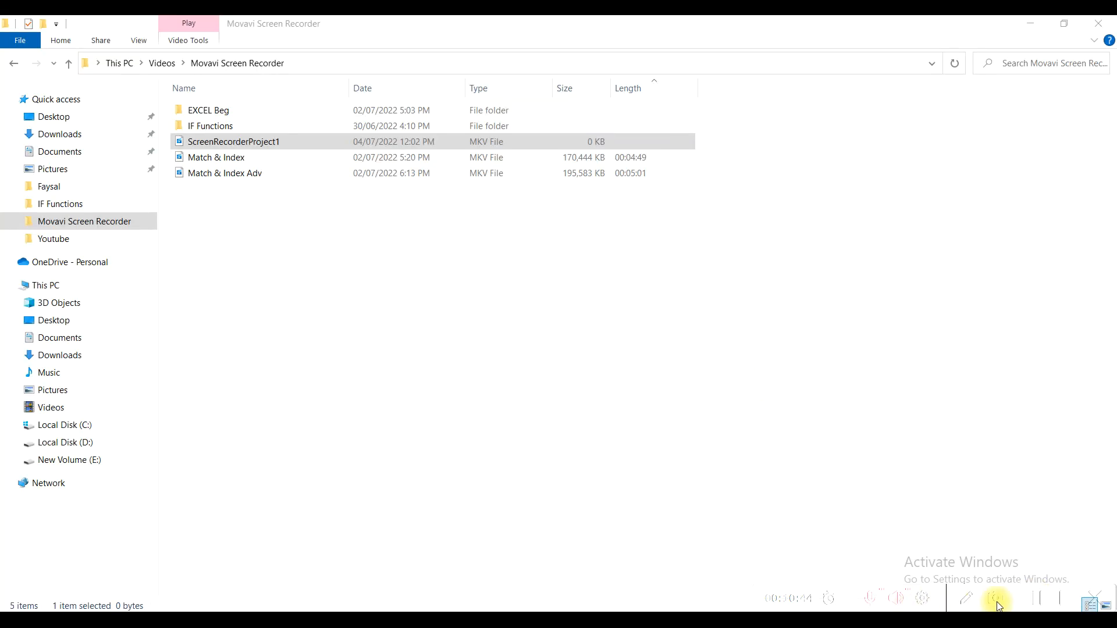